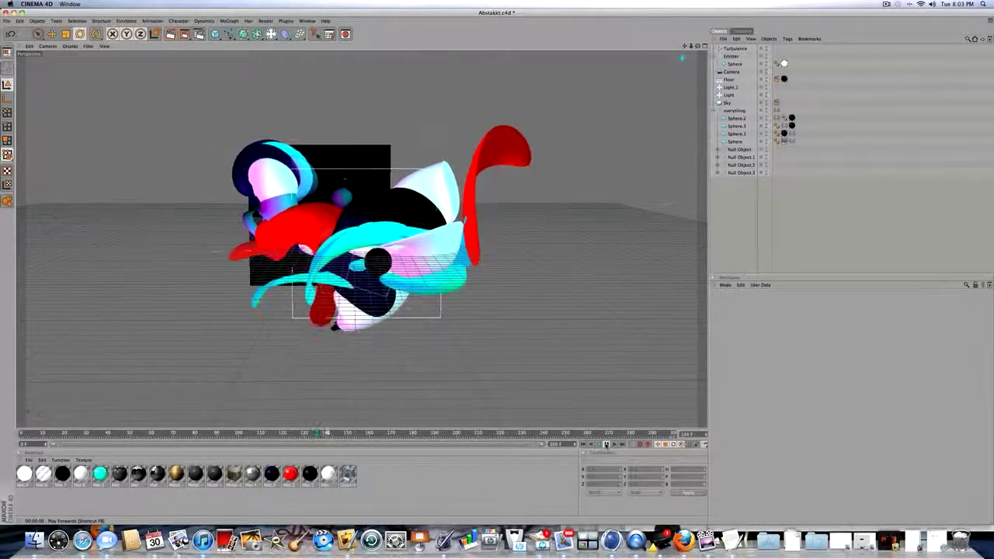
- Play the reference movie Abstract.mov from the C4d folder to examine the abstract animation, and close it together with the folder window
left_click(24, 530)
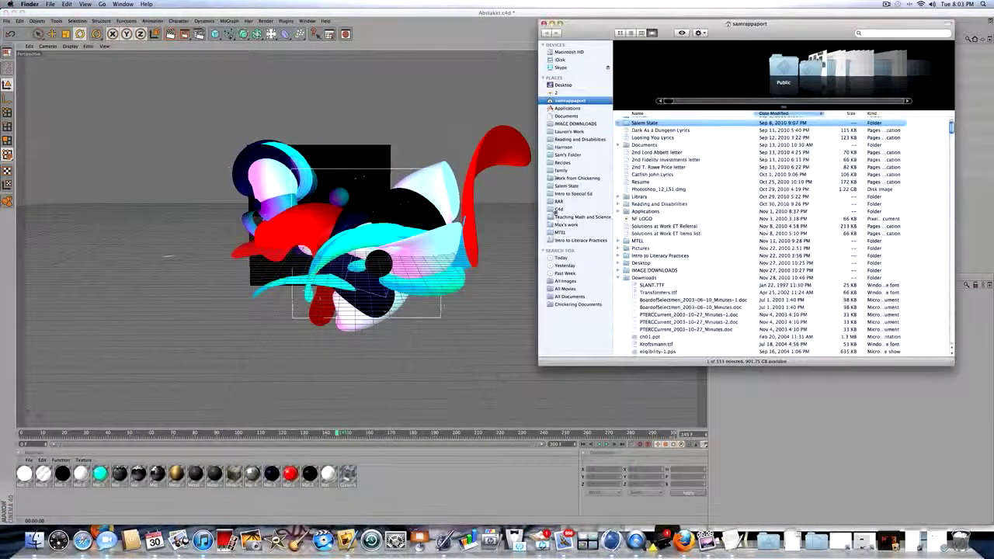
left_click(559, 209)
double_click(648, 122)
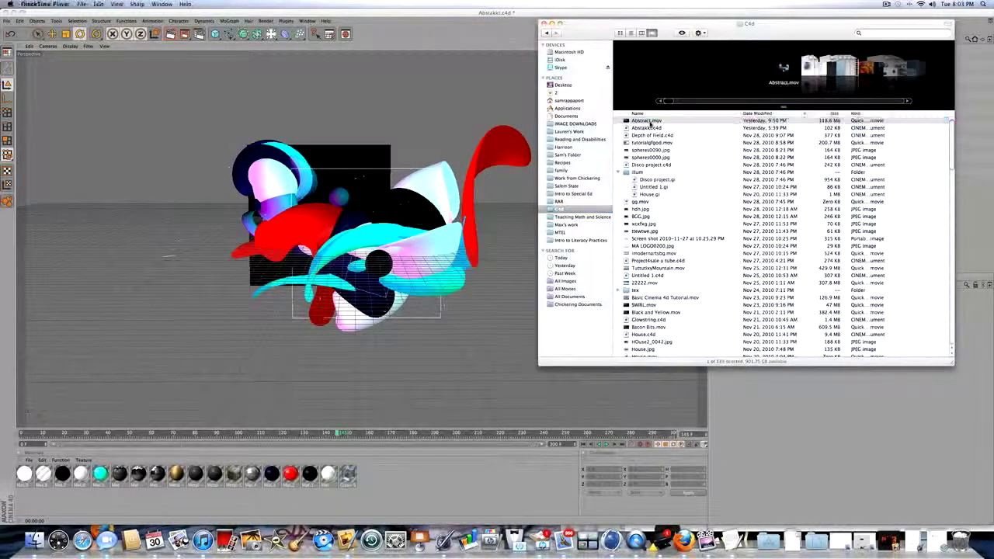
key("space")
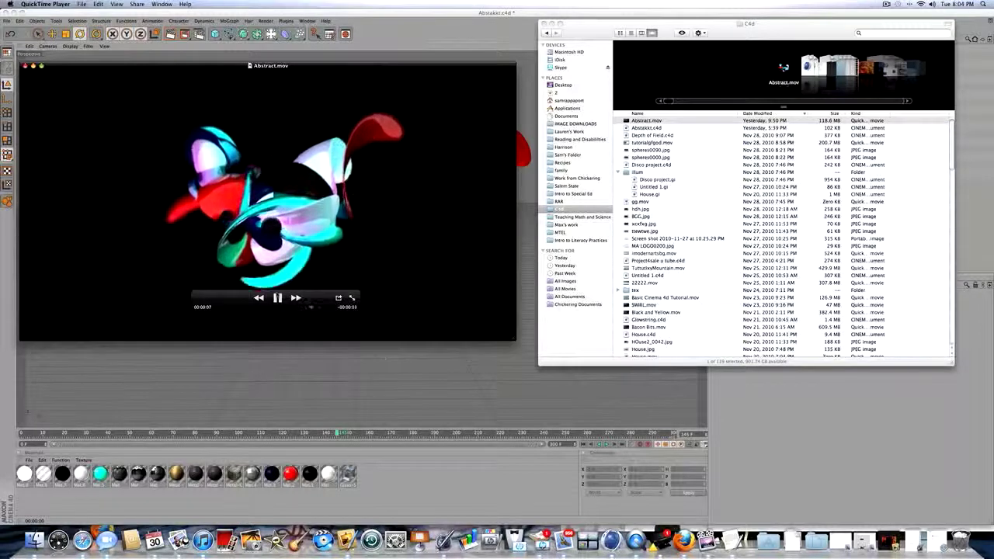
left_click(277, 297)
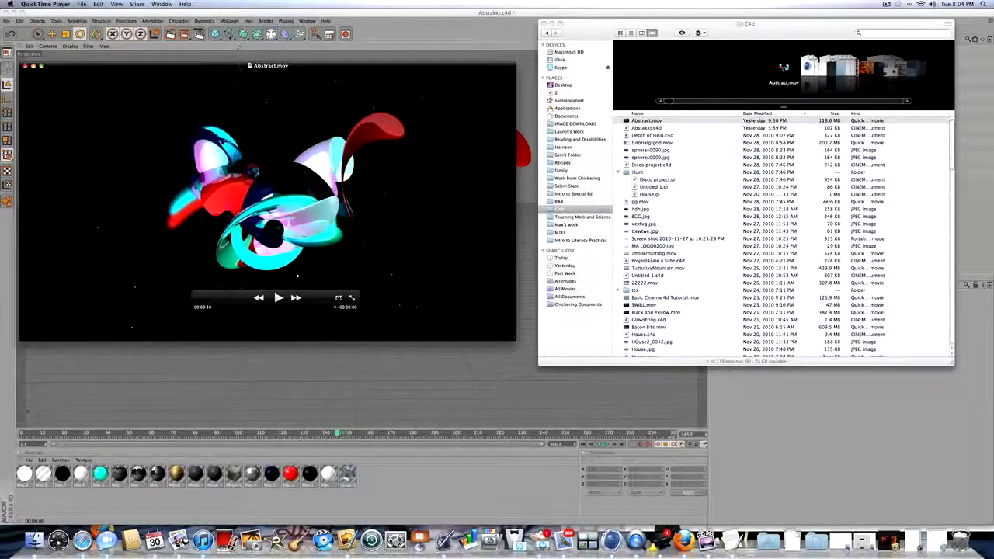
left_click_drag(277, 297, 357, 295)
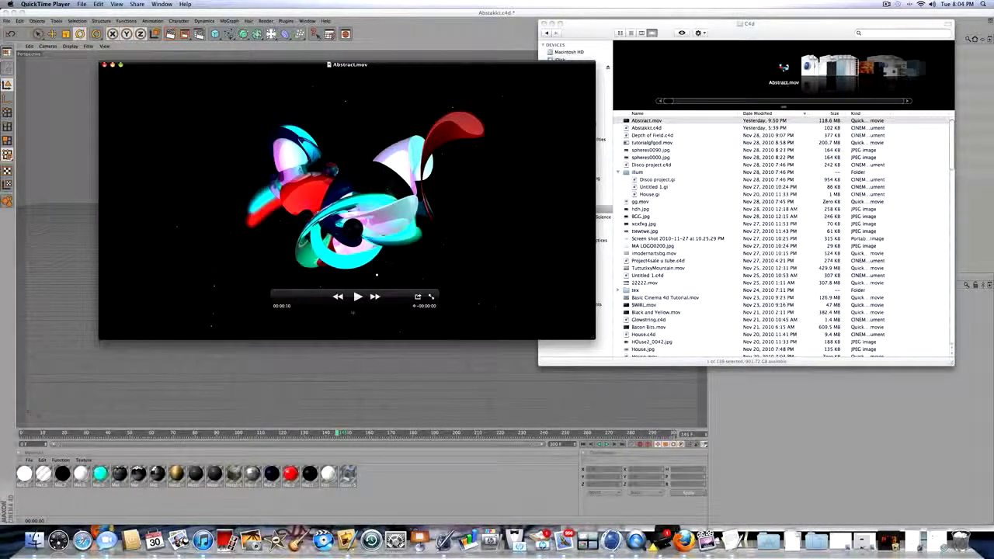
mouse_move(415, 306)
left_mouse_down()
mouse_move(293, 305)
mouse_move(419, 306)
left_mouse_up()
left_click(105, 65)
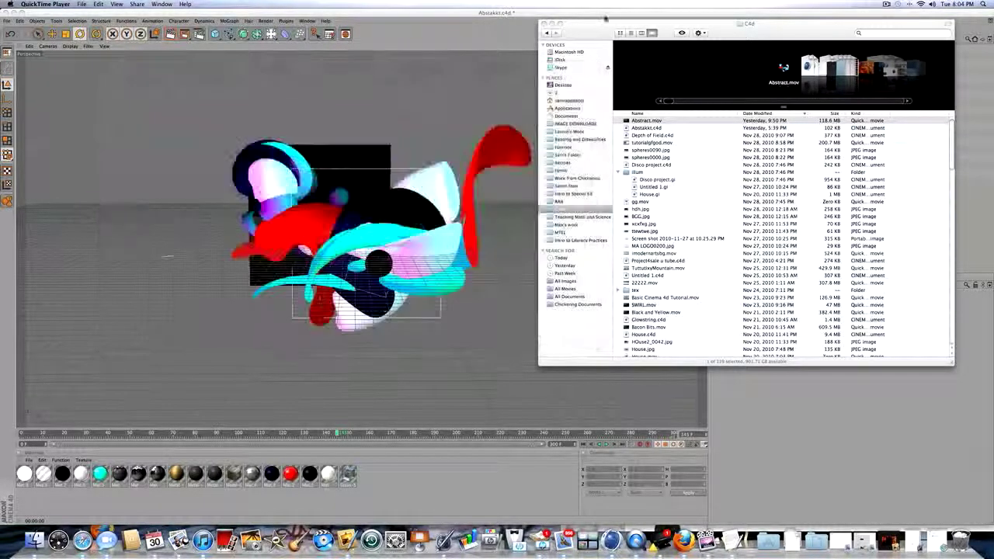
left_click(577, 121)
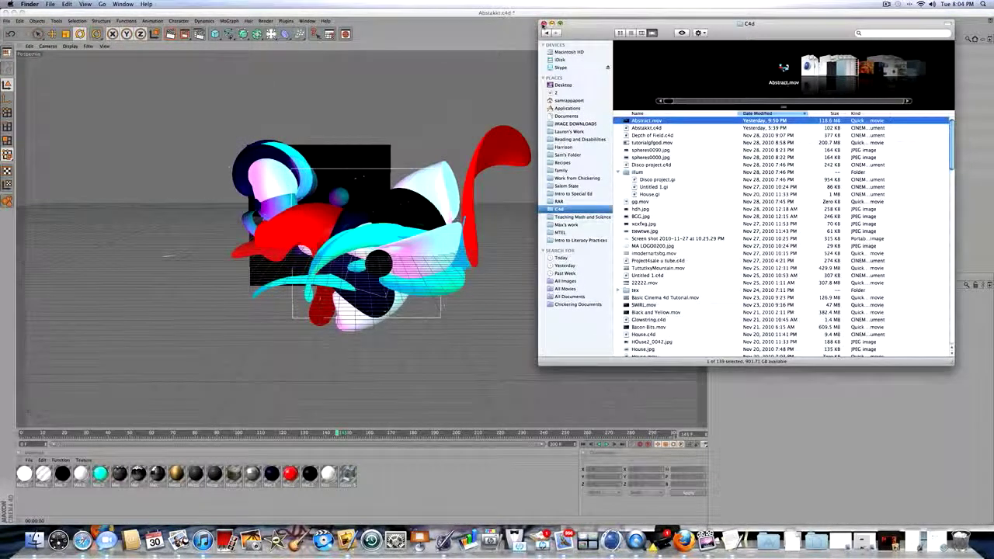
left_click(544, 23)
- Switch to CINEMA 4D, create a new scene, and add a sphere and a torus
left_click(169, 17)
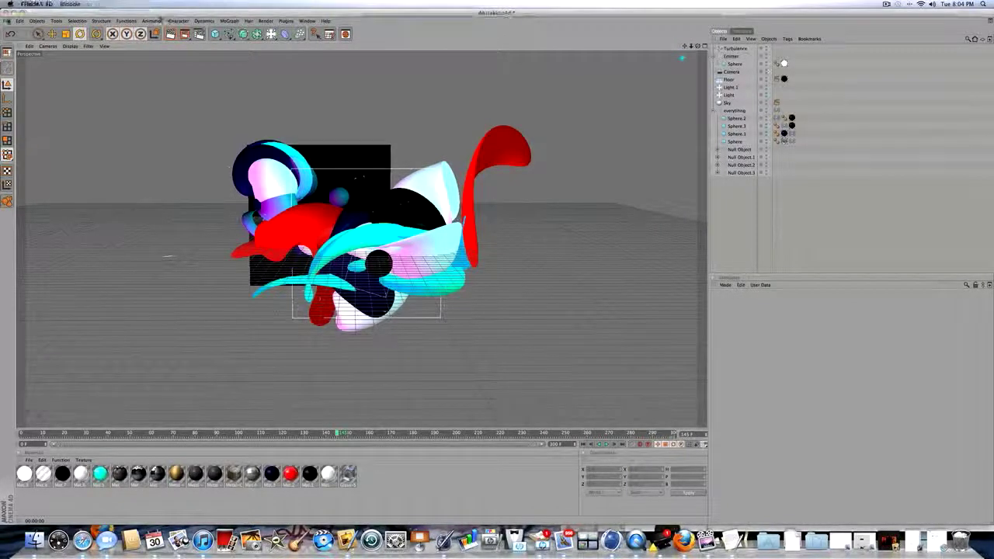
left_click(7, 20)
left_click(17, 31)
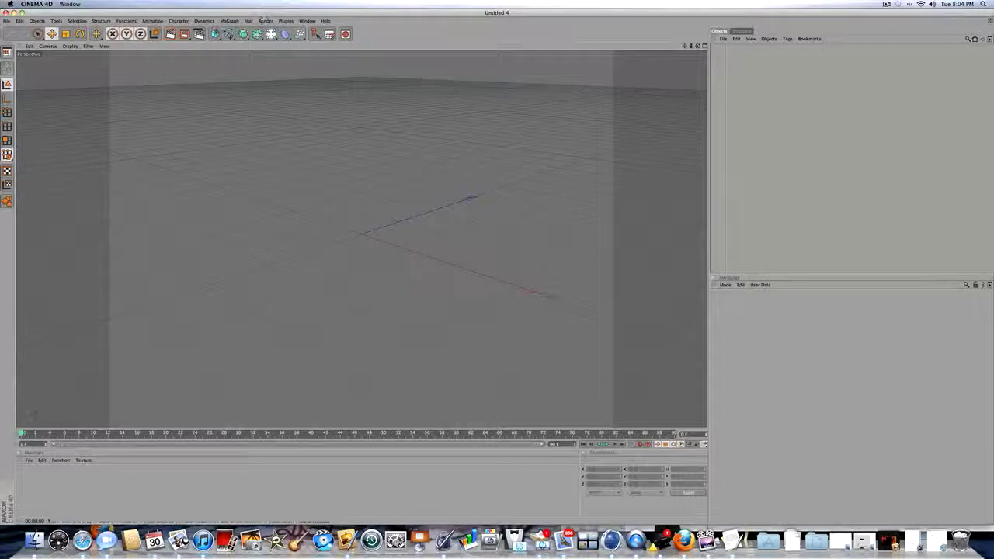
left_click_drag(215, 34, 294, 47)
left_click_drag(215, 33, 368, 68)
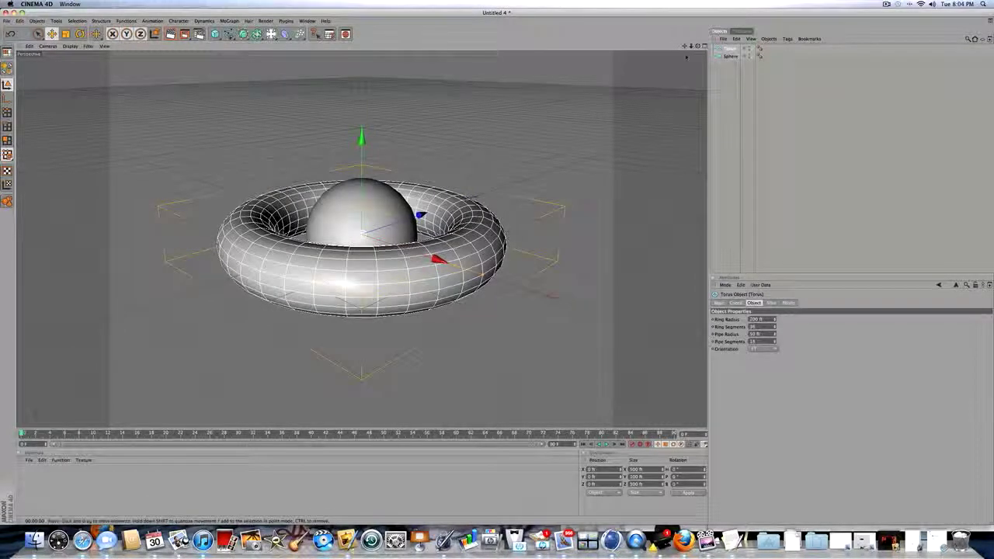
- Set the sphere's segments to 80
left_click_drag(697, 46, 698, 65)
left_click(731, 58)
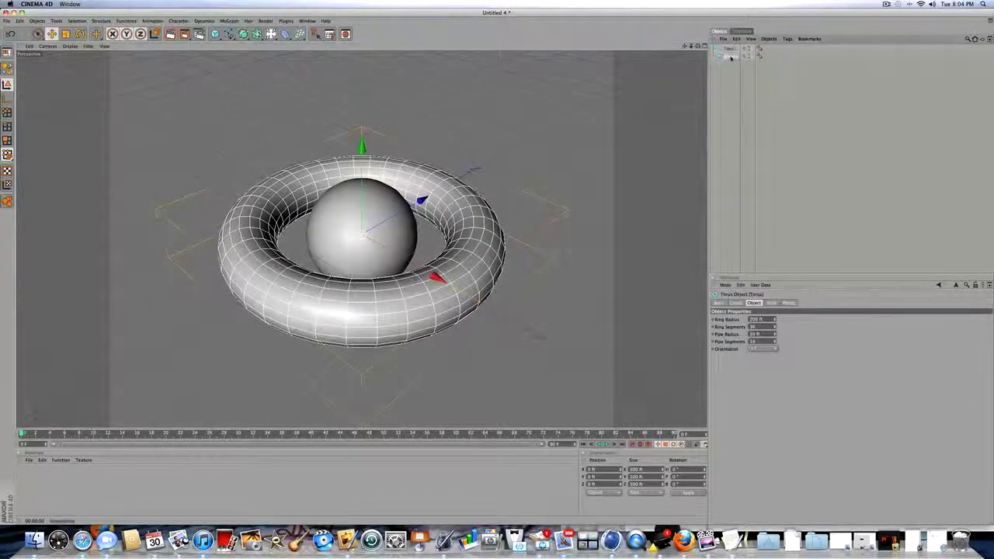
left_click_drag(768, 327, 735, 327)
type("80")
key("Return")
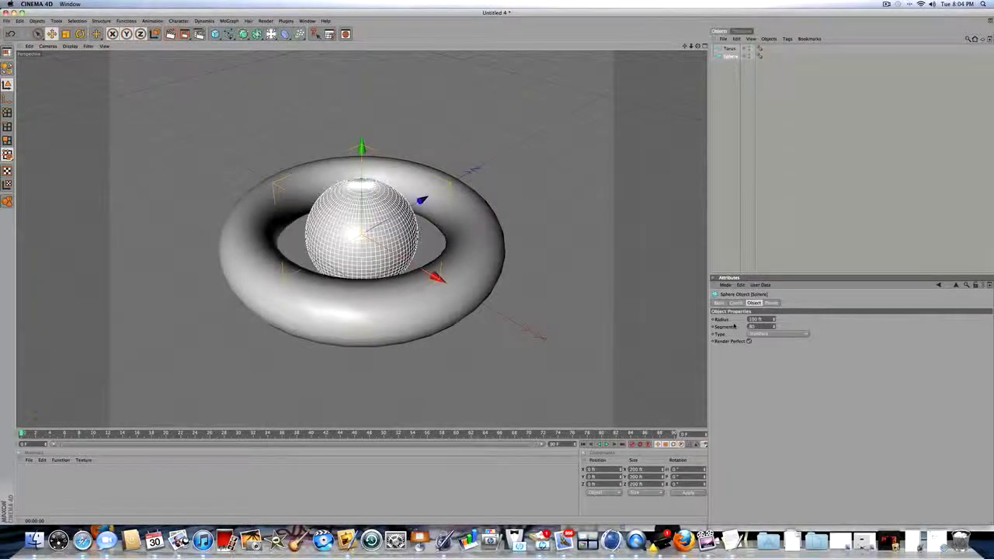
- Shrink the torus to a 173 ft ring radius and 41 ft pipe radius, with 74 ring segments and more pipe segments
left_click(725, 76)
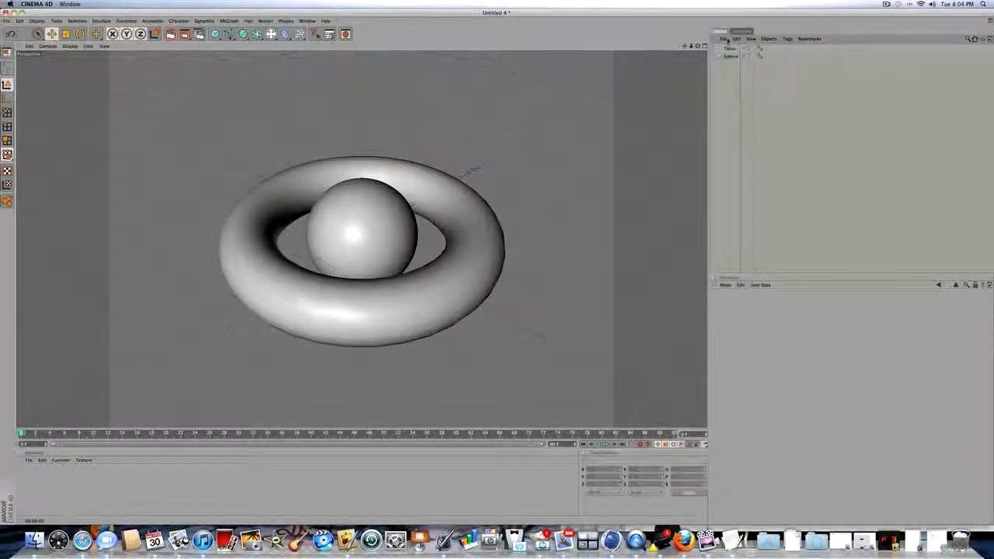
left_click(728, 49)
double_click(754, 341)
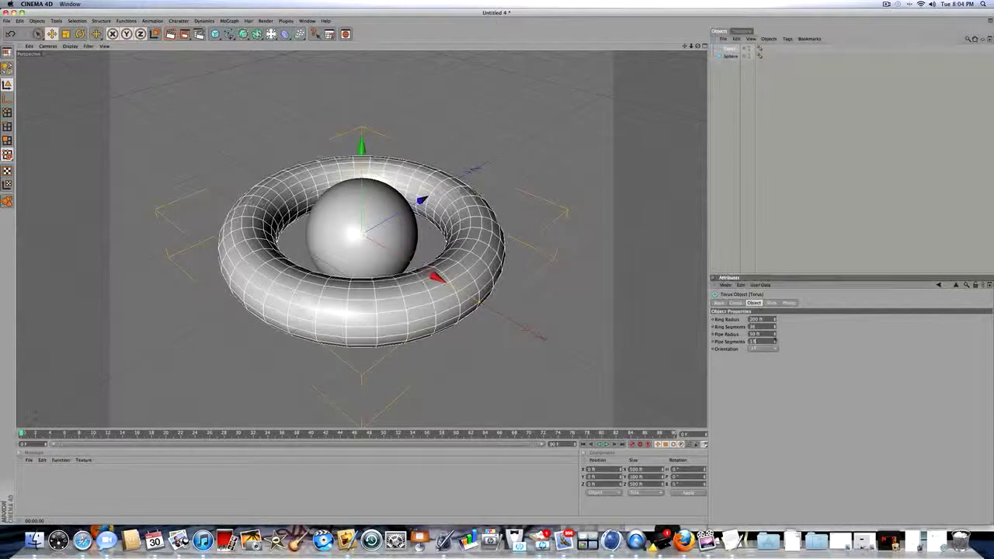
mouse_move(775, 341)
left_mouse_down()
mouse_move(774, 298)
mouse_move(774, 351)
mouse_move(774, 340)
left_mouse_up()
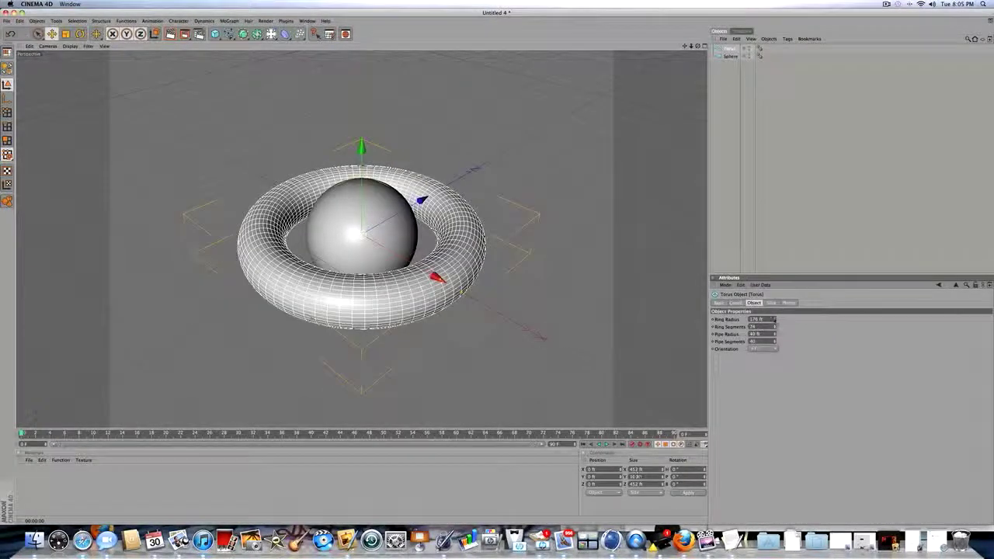
left_click(722, 80)
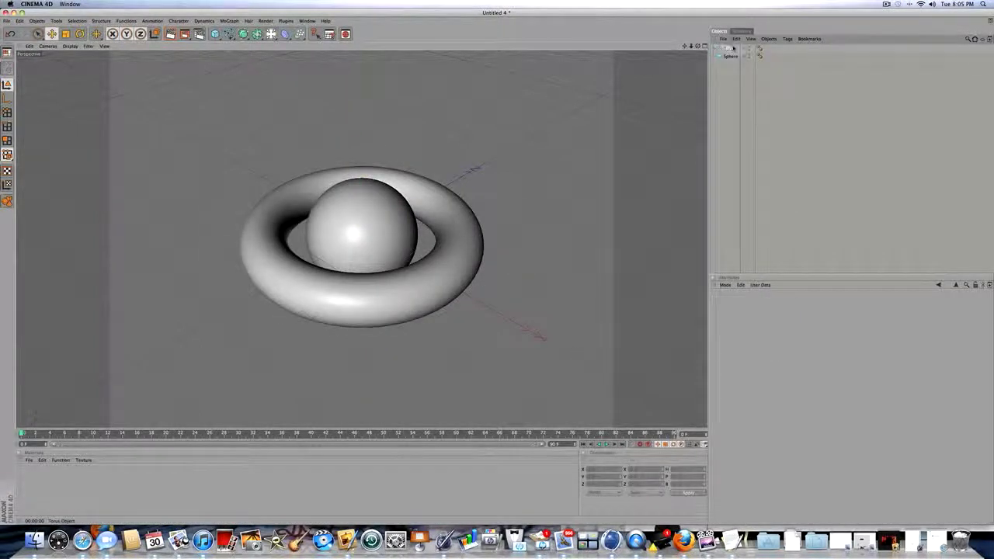
- Group the torus and sphere under a null object and expand the group to show its children
left_click(730, 48)
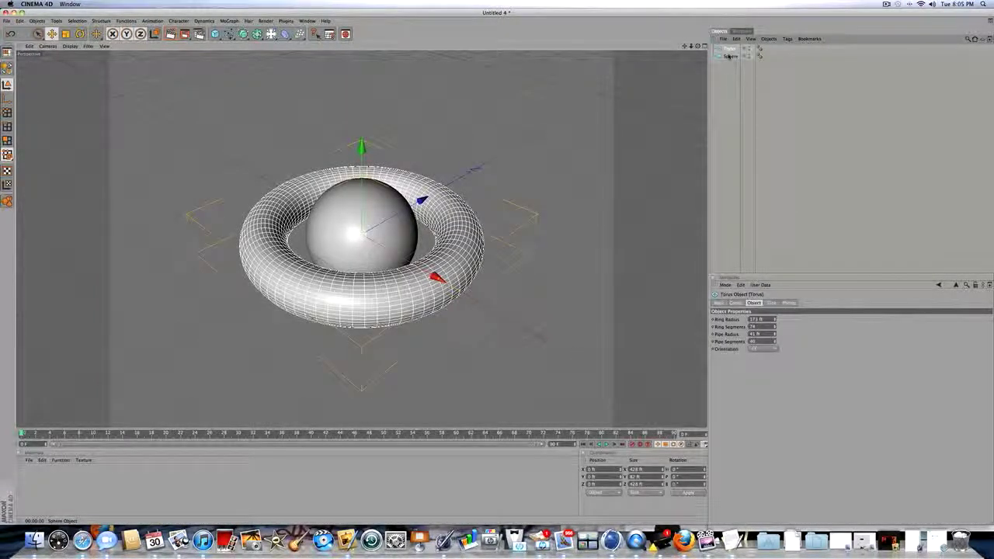
left_click(729, 56, "shift")
right_click(730, 56)
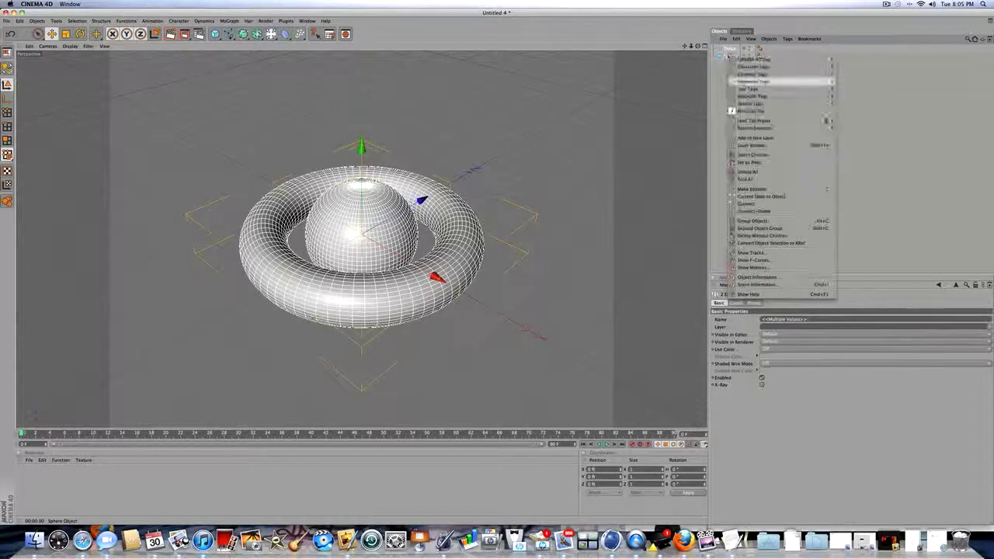
left_click(784, 221)
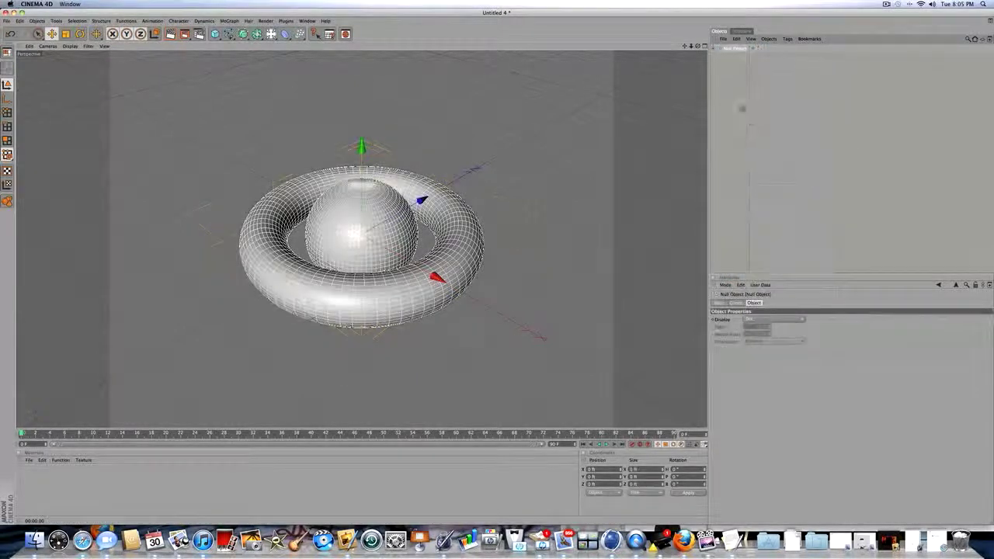
left_click(713, 49)
left_click(729, 97)
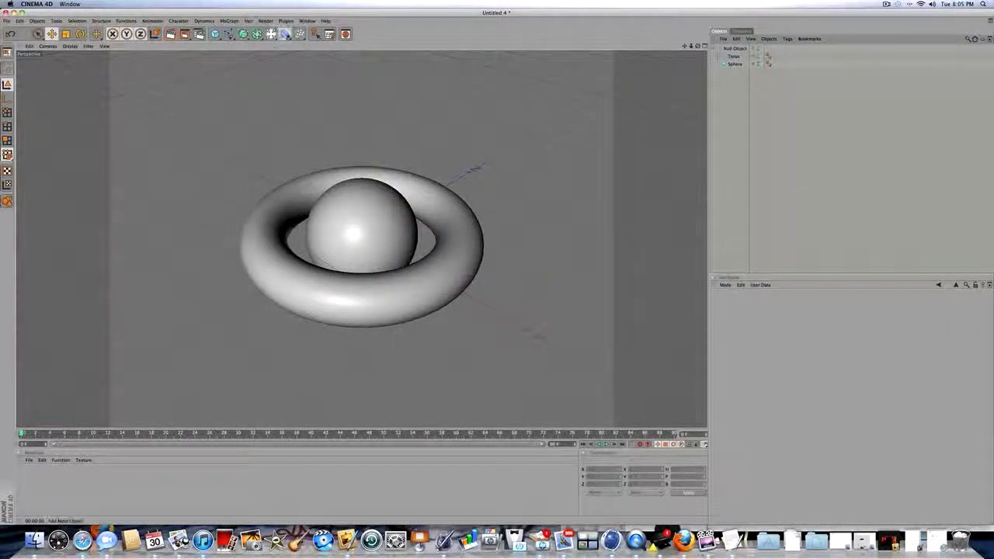
- Add a Bend and a Twist deformer and place both inside the null object, below the sphere
left_click(285, 33)
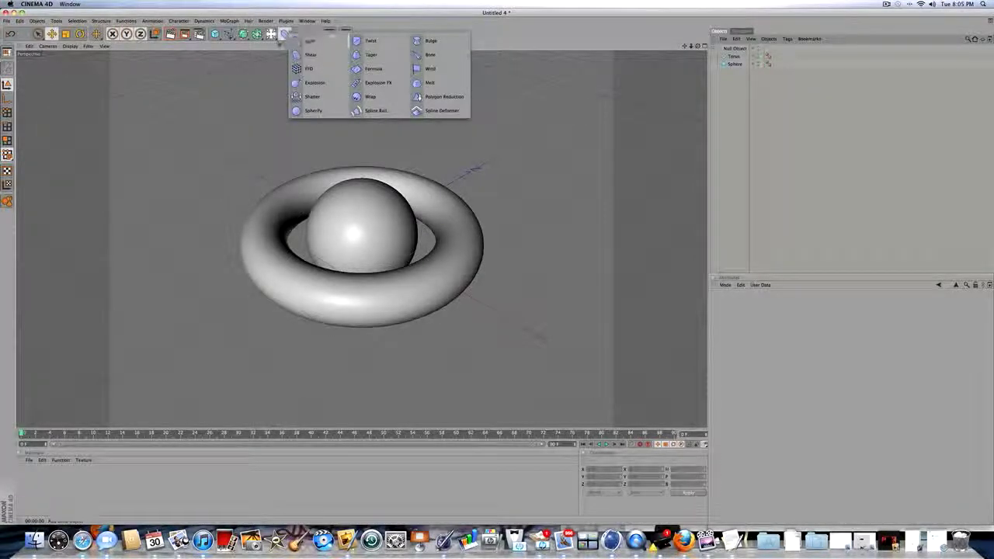
left_click(298, 41)
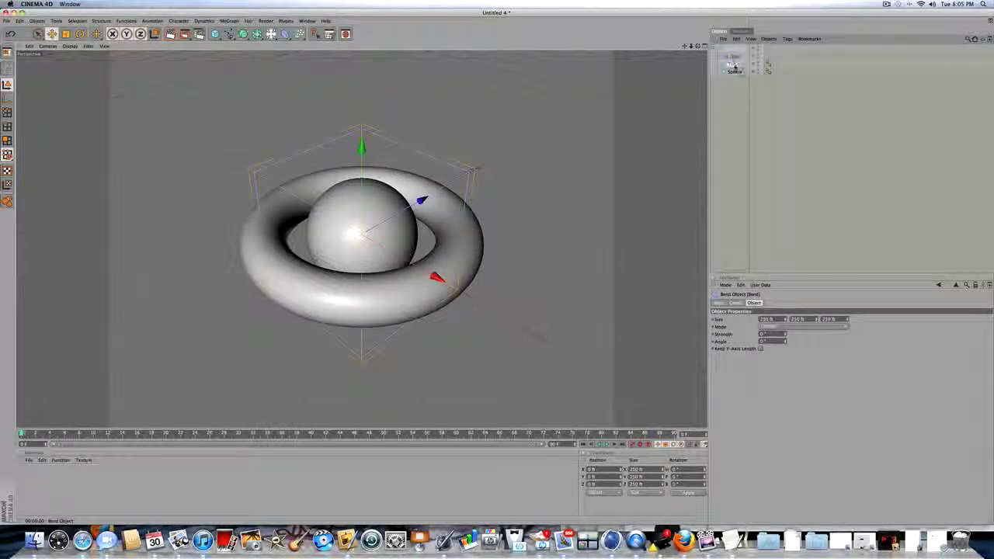
left_click_drag(734, 67, 734, 71)
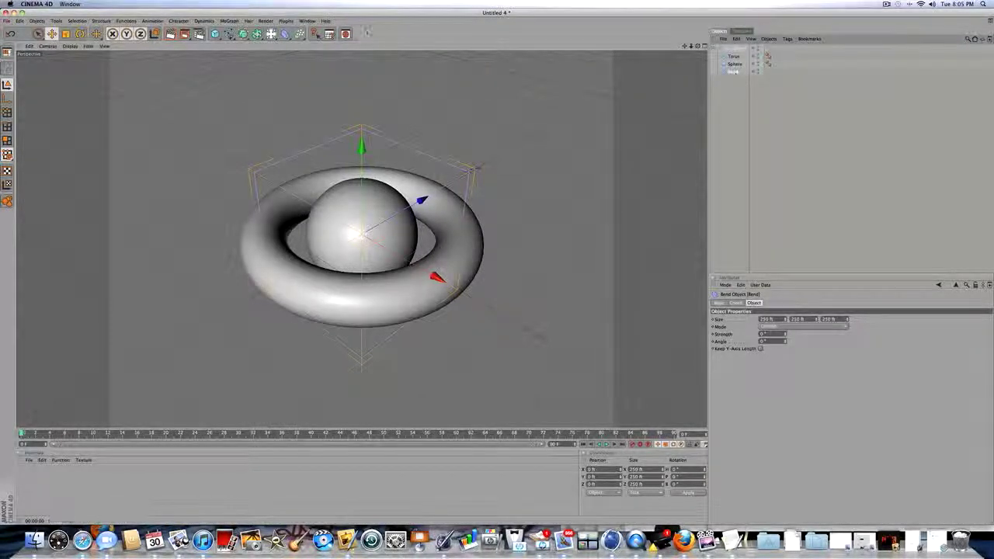
left_click_drag(285, 33, 359, 40)
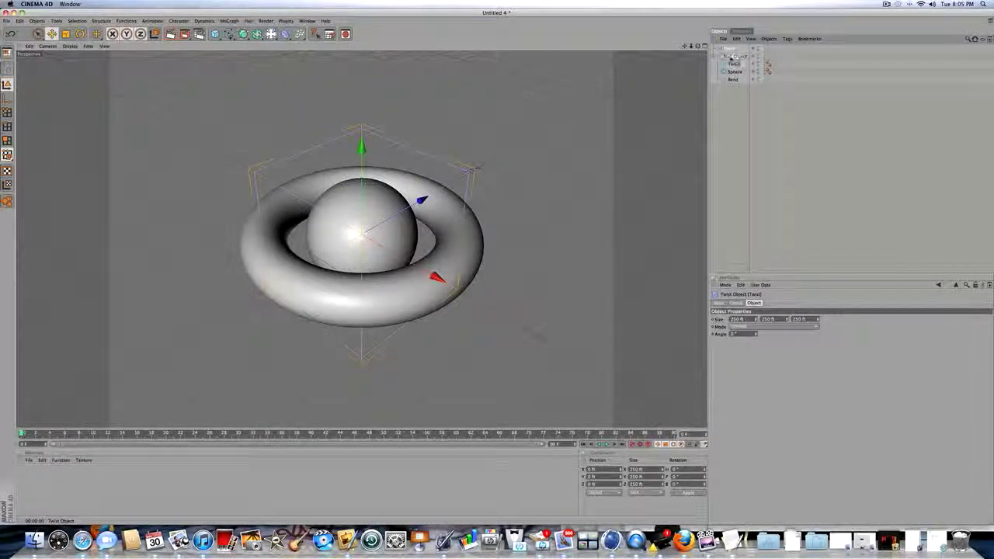
left_click_drag(735, 76, 736, 81)
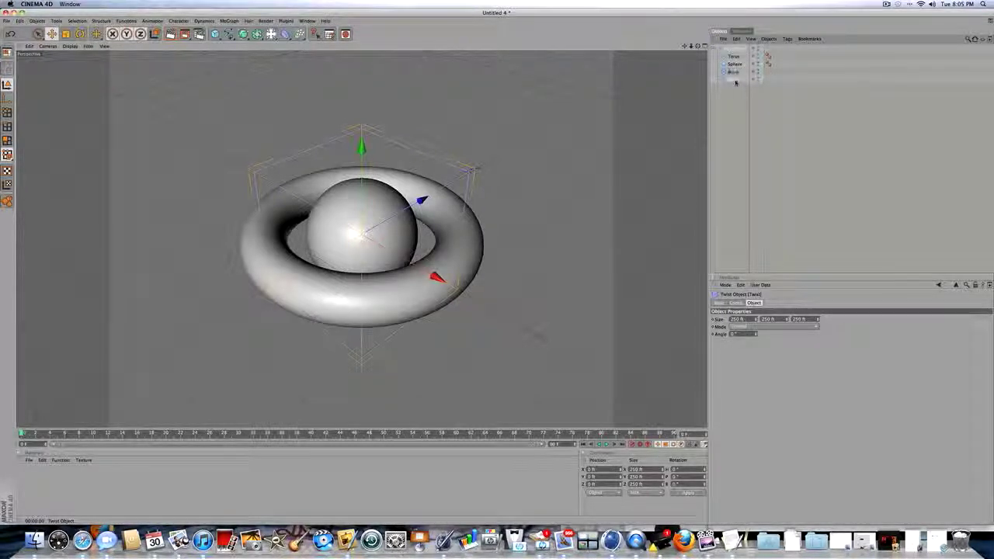
- Set the Bend deformer's mode to Unlimited and raise its strength and angle to curve the torus and sphere
left_click(734, 72)
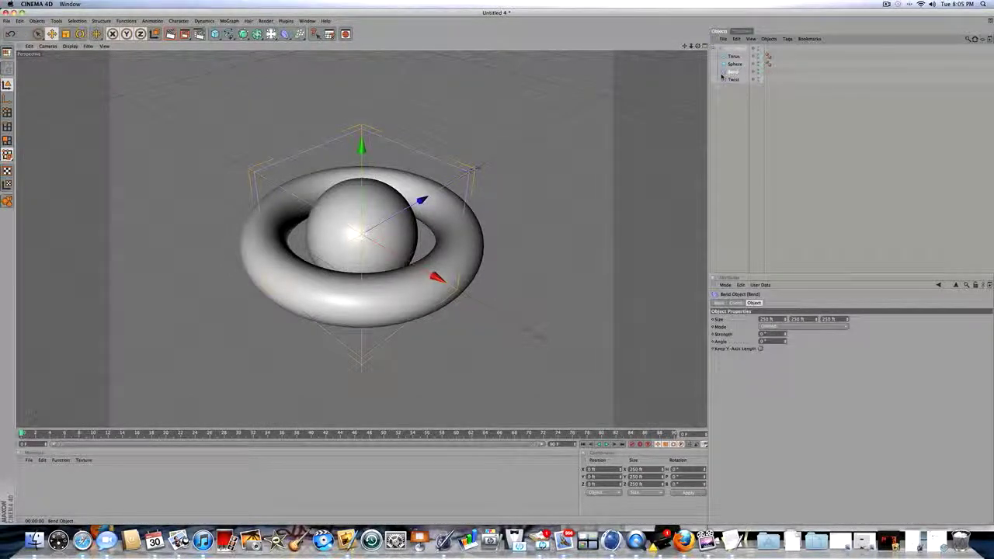
left_click(780, 326)
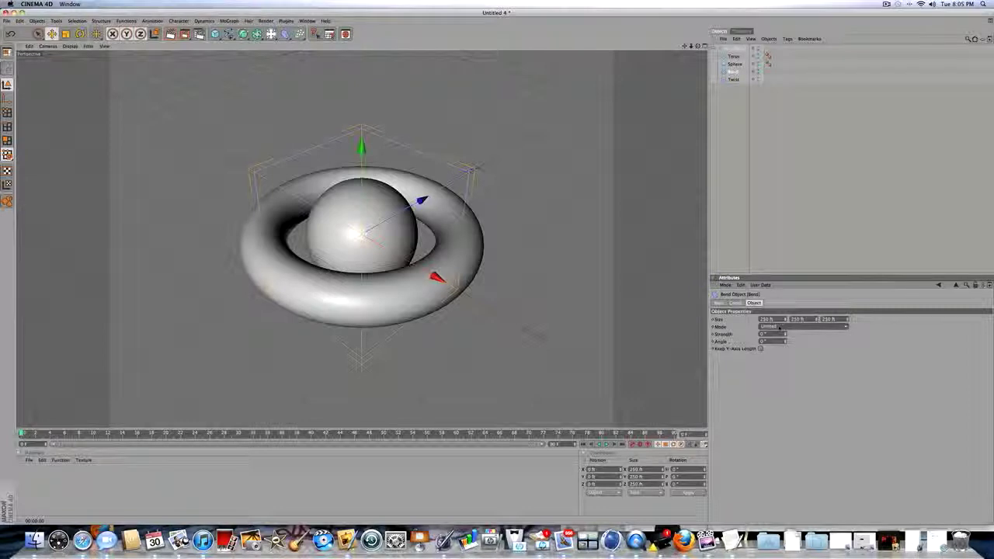
left_click(788, 351)
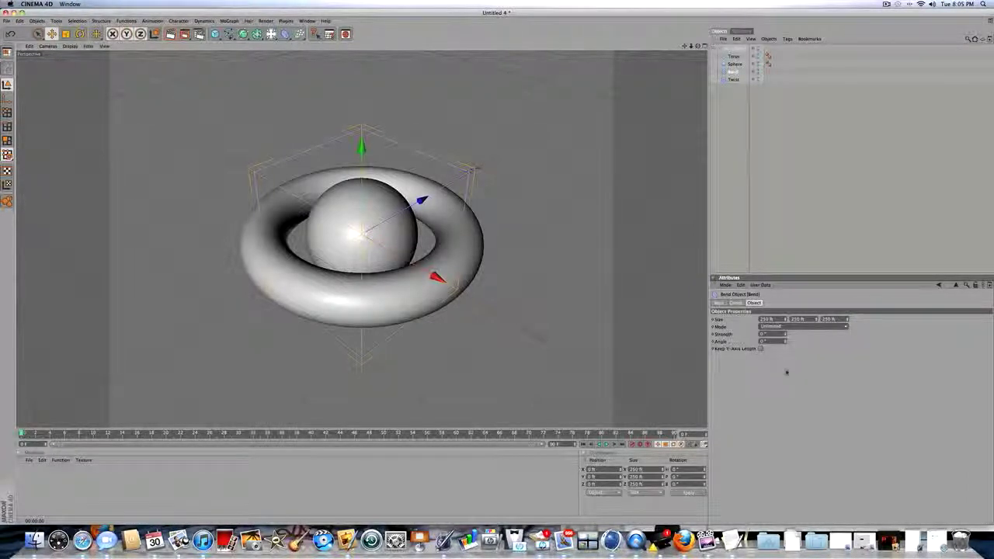
left_click_drag(785, 335, 785, 294)
left_click_drag(784, 341, 785, 270)
- Set the Twist deformer's mode to Unlimited and raise its angle to about 185°
left_click(732, 81)
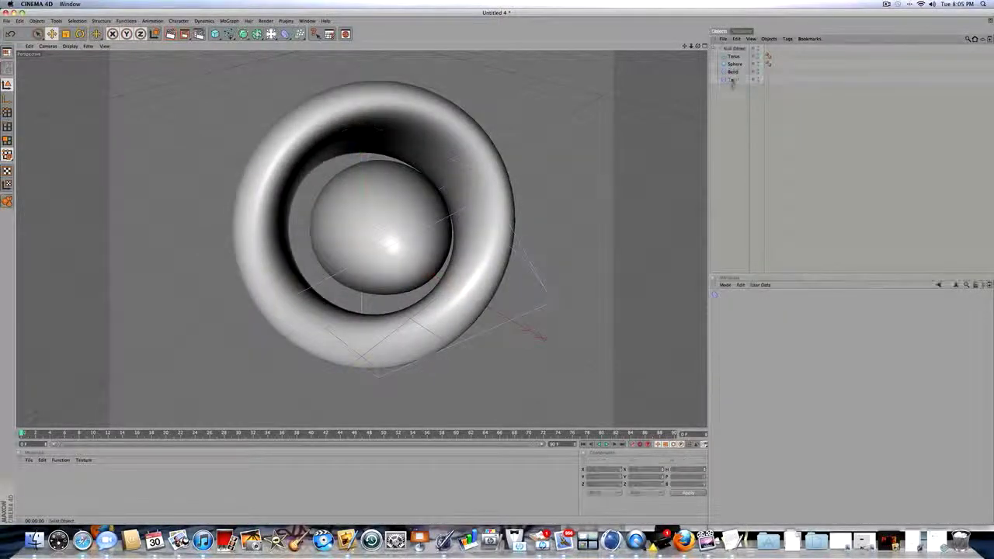
left_click(763, 326)
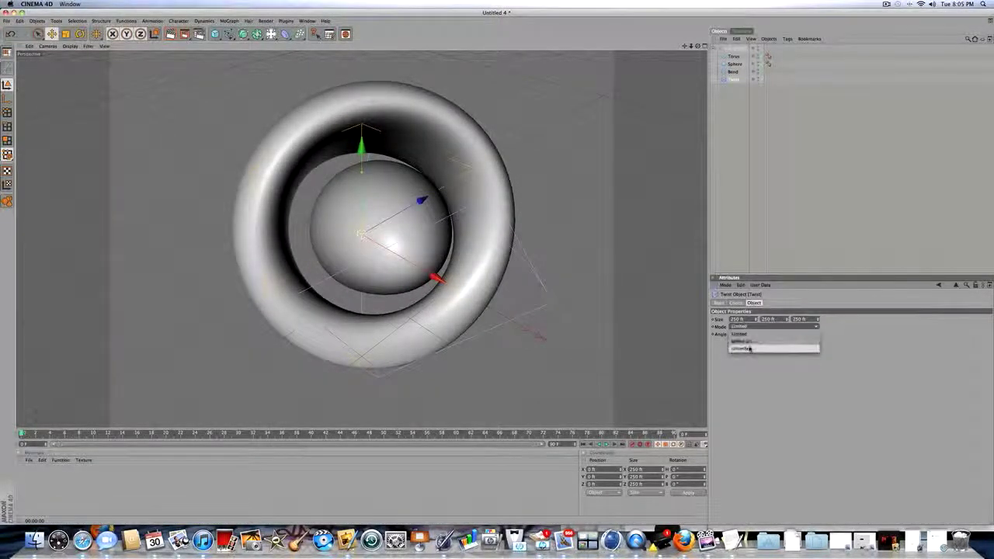
left_click(749, 347)
left_click_drag(754, 334, 753, 310)
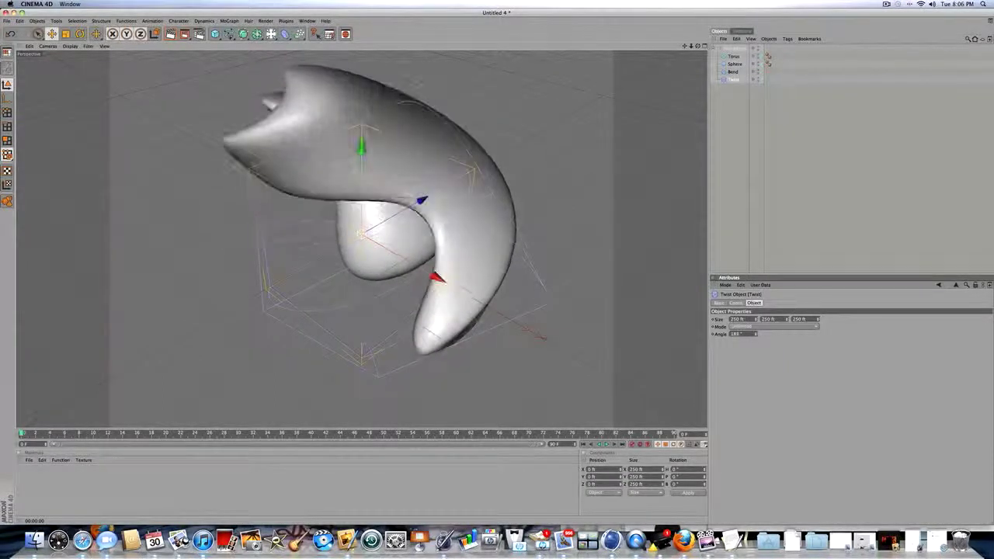
left_click(749, 167)
- Add a second Bend deformer and place it inside the null object, below the Twist deformer
mouse_move(698, 46)
left_mouse_down()
mouse_move(718, 38)
mouse_move(697, 18)
mouse_move(717, 43)
mouse_move(705, 37)
mouse_move(698, 47)
left_mouse_up()
left_click(285, 35)
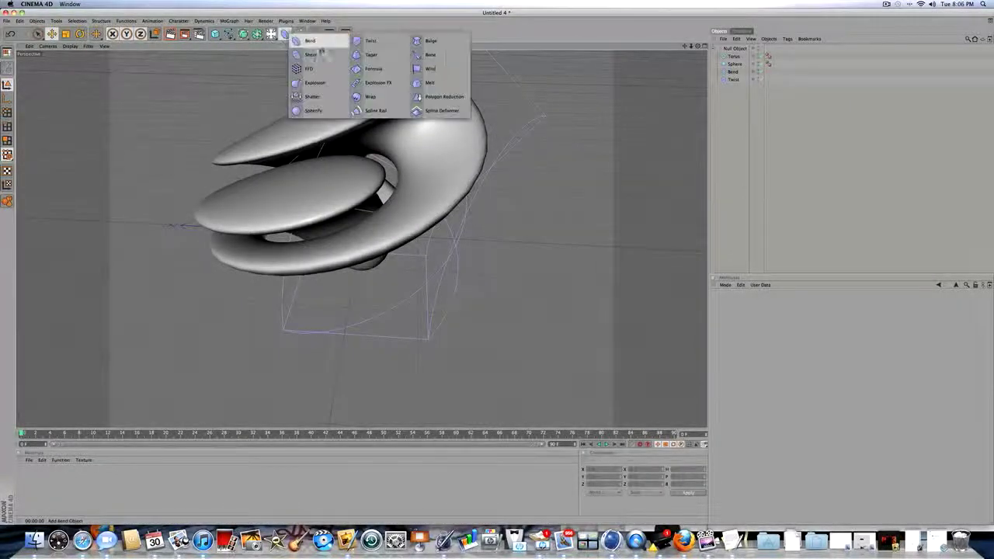
left_click(309, 40)
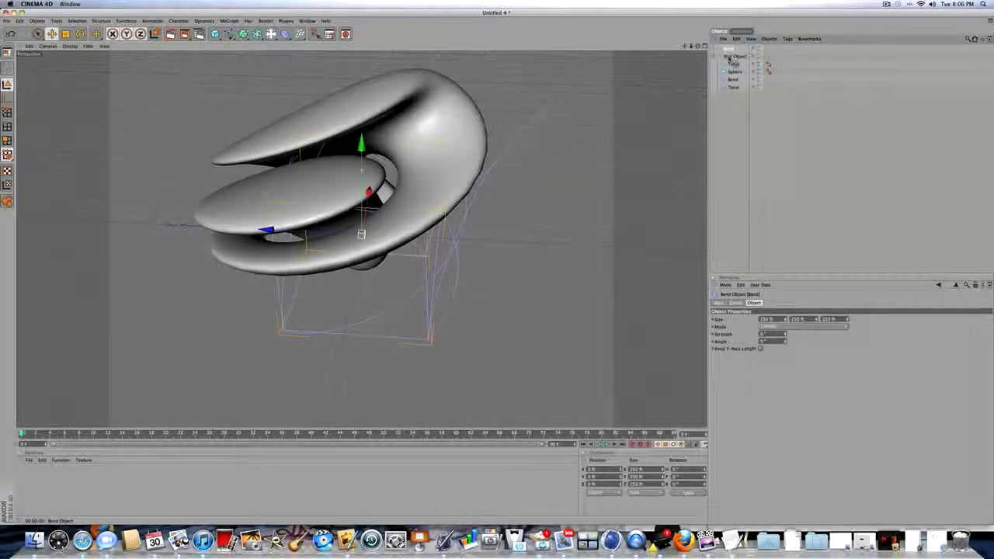
left_click_drag(729, 59, 731, 56)
left_click_drag(737, 94, 737, 94)
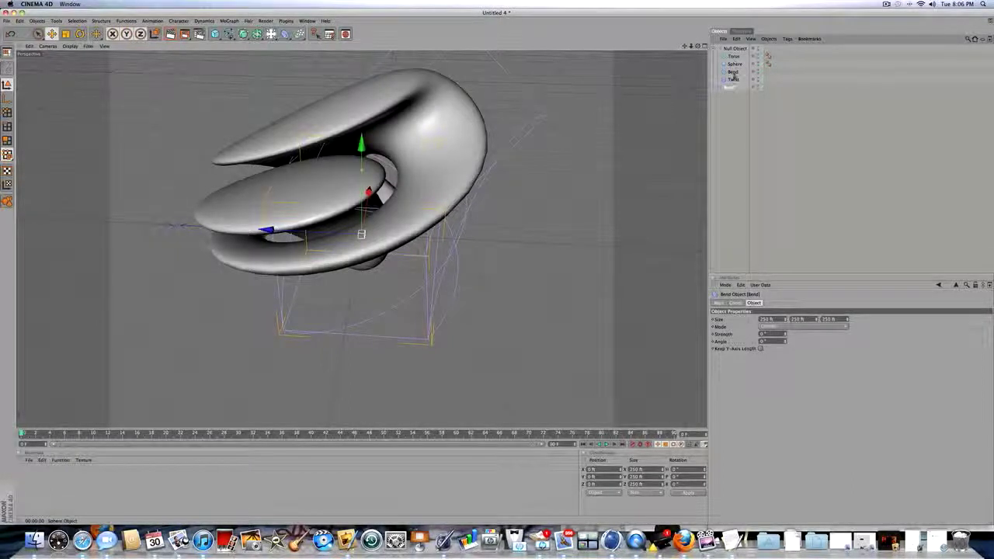
key("super+z")
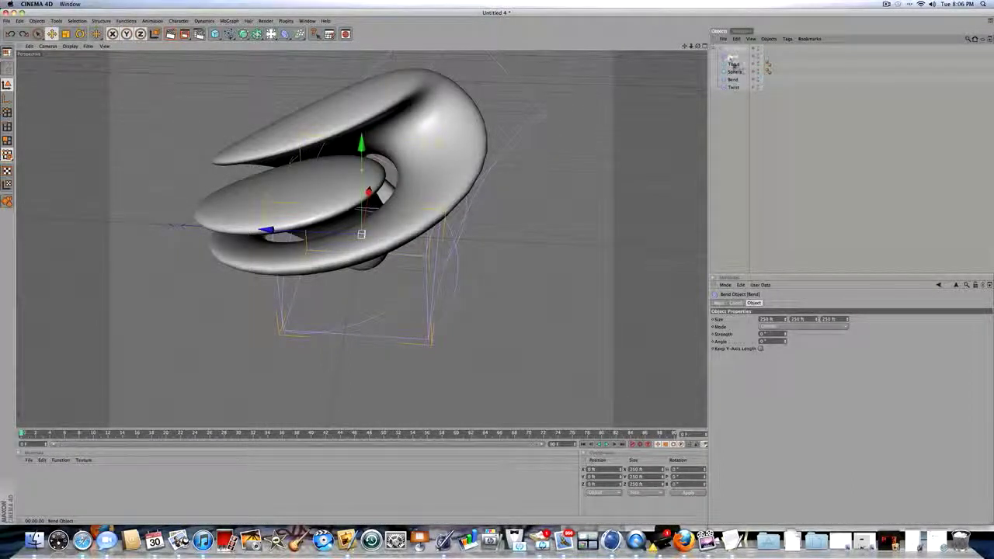
left_click_drag(731, 59, 734, 66)
key("super+z")
left_click_drag(731, 81, 731, 92)
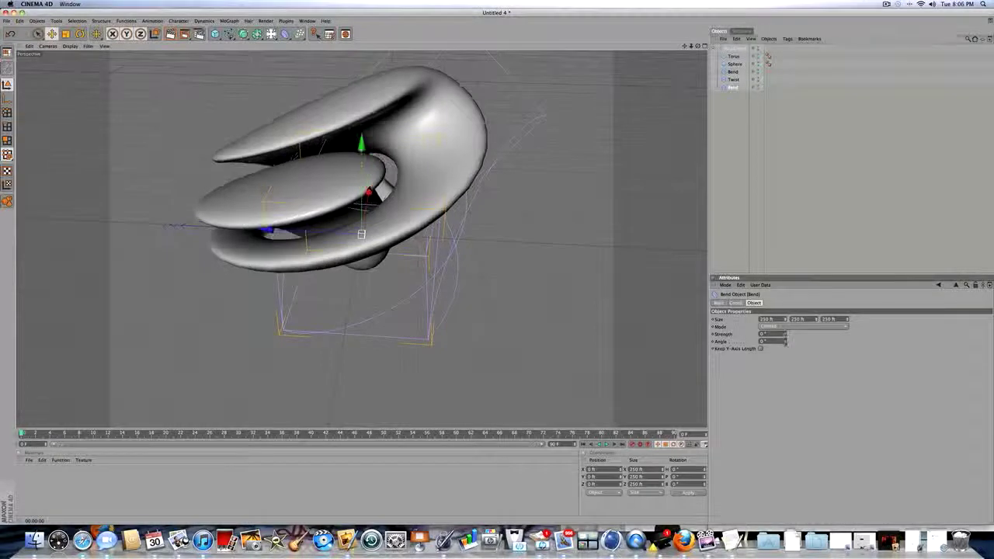
- Set the second Bend deformer's mode to Unlimited and raise its strength to about 33°
left_click(784, 327)
left_click(784, 349)
left_click(783, 327)
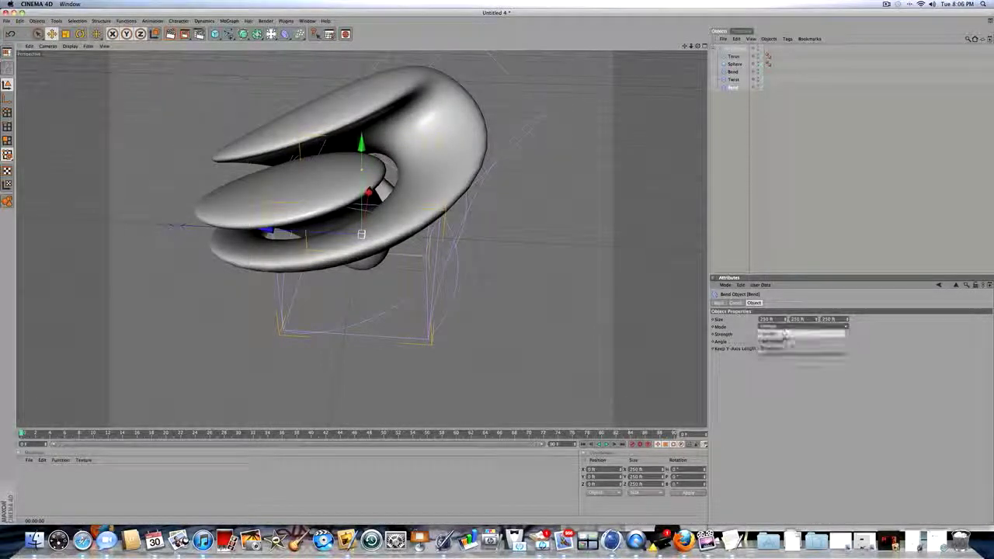
left_click(777, 348)
mouse_move(784, 335)
left_mouse_down()
mouse_move(785, 320)
mouse_move(785, 343)
mouse_move(784, 323)
left_mouse_up()
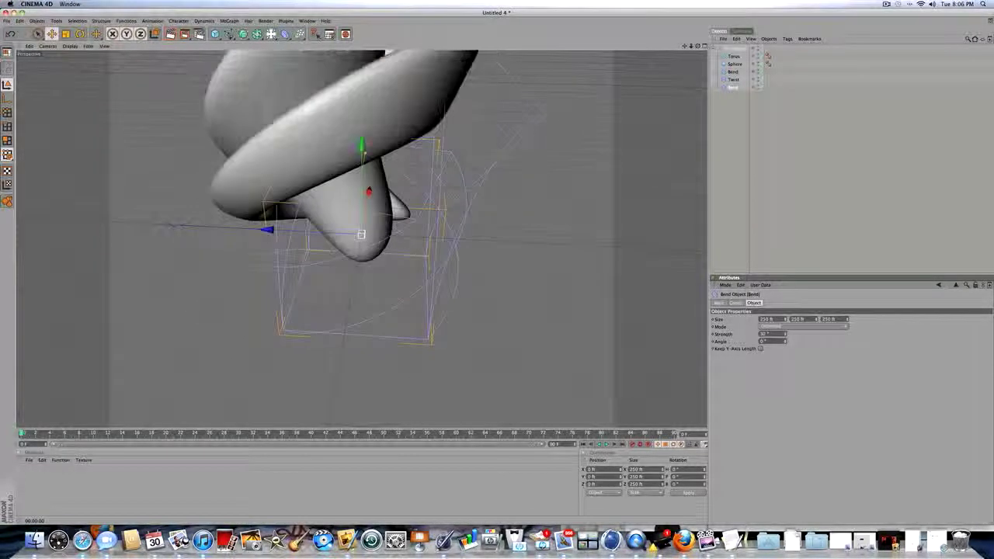
- Fine-tune the second Bend deformer to an angle of about 410° and a strength of about 37°, and deselect it
left_click_drag(699, 47, 577, 146)
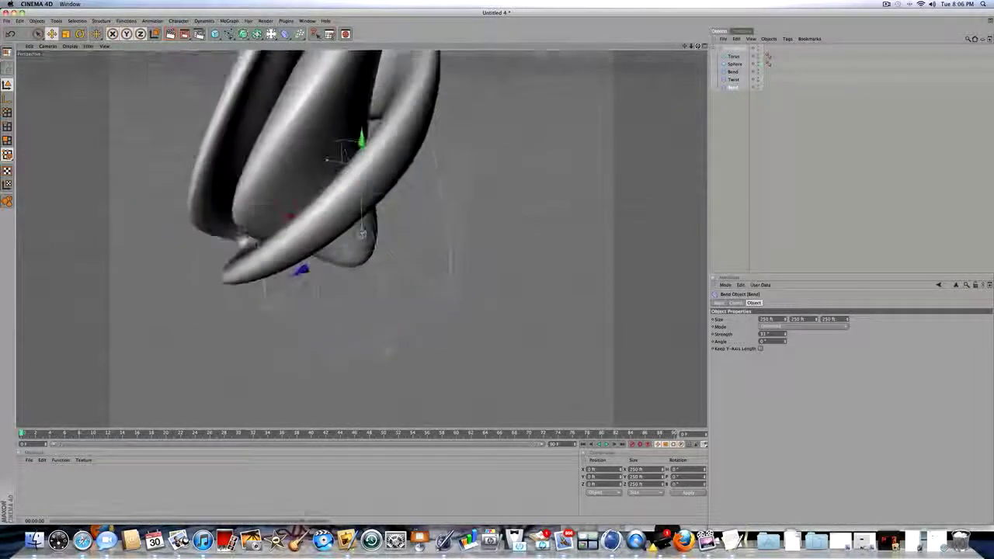
scroll(577, 145, "down", 4)
mouse_move(784, 341)
left_mouse_down()
mouse_move(785, 320)
mouse_move(785, 340)
left_mouse_up()
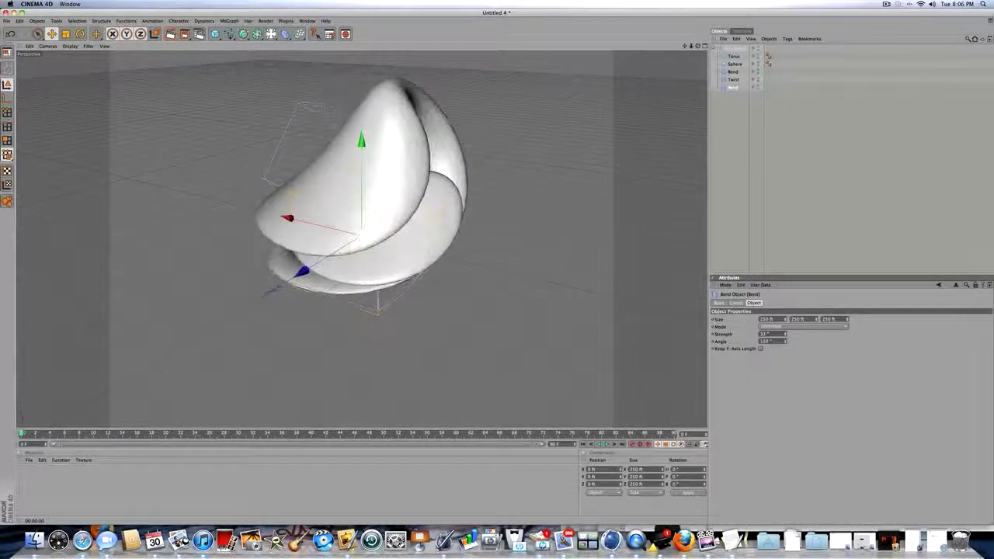
left_click_drag(784, 340, 784, 334)
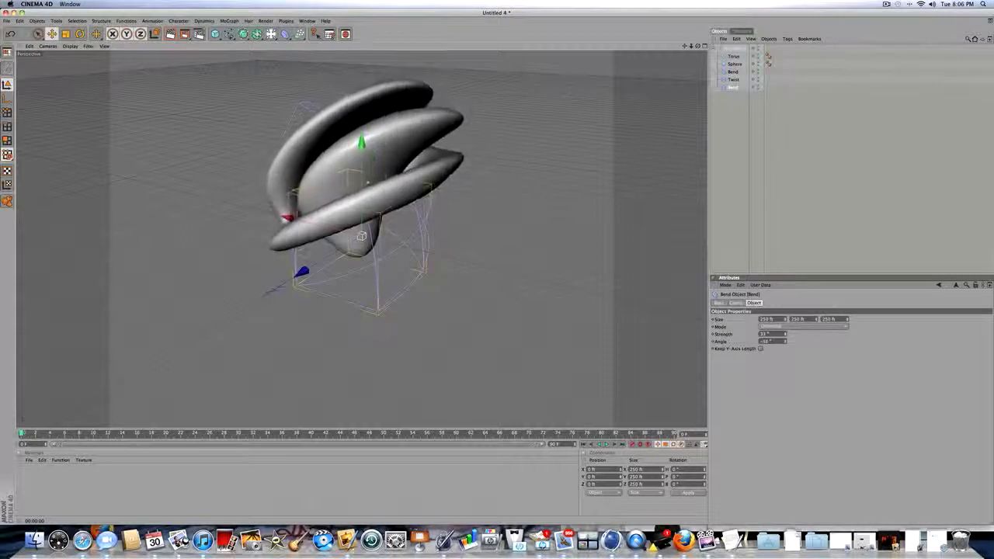
left_click_drag(785, 344, 788, 342)
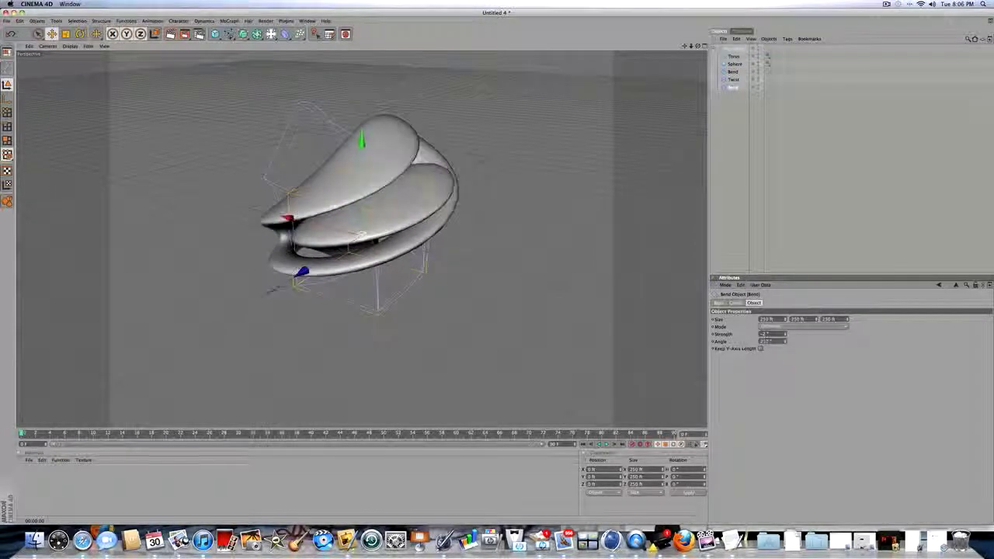
left_click_drag(784, 341, 784, 275)
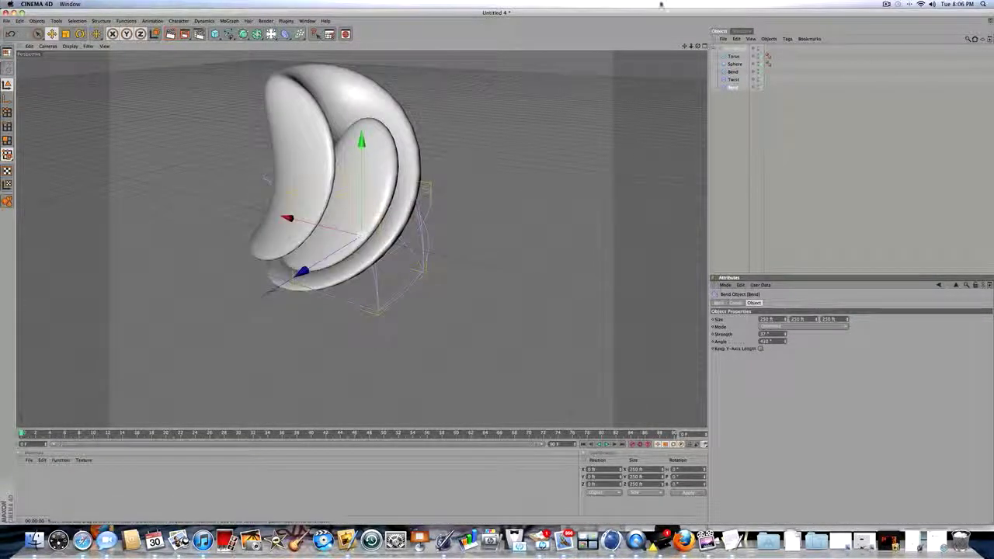
left_click_drag(697, 46, 776, 125)
left_click(730, 146)
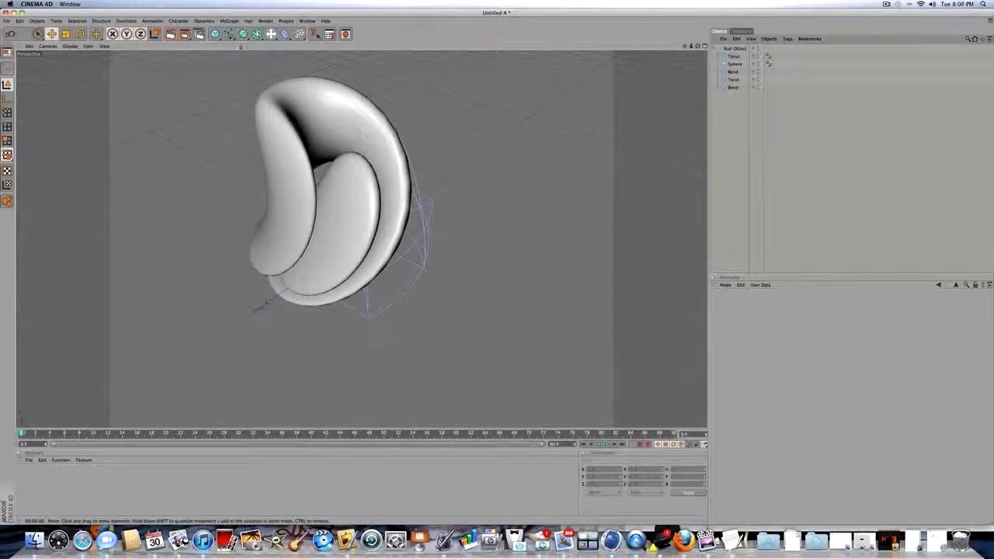
- Add a capsule and a cone and place both inside the null object, above the torus
left_click_drag(215, 33, 323, 42)
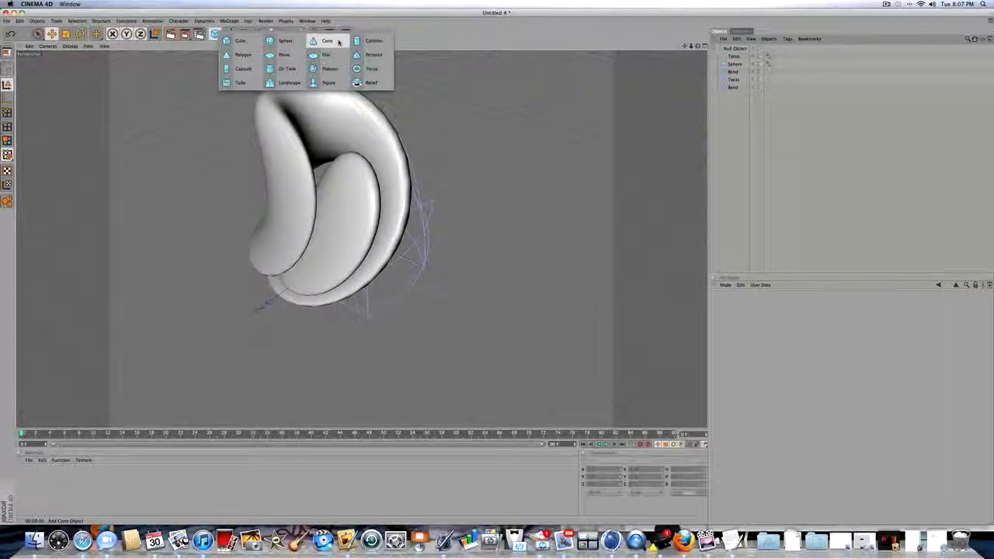
left_click_drag(339, 42, 245, 75)
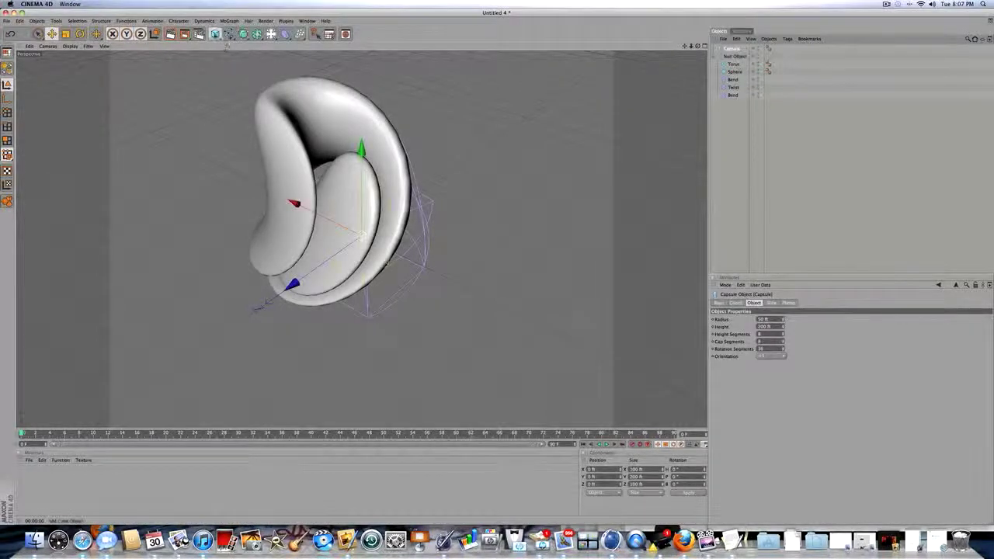
left_click_drag(215, 34, 327, 41)
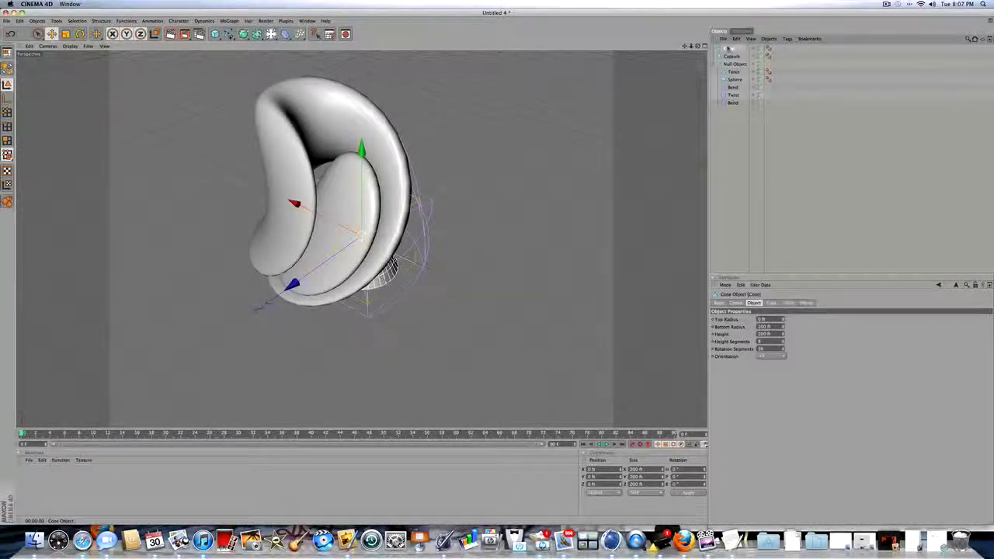
left_click_drag(734, 64, 734, 64)
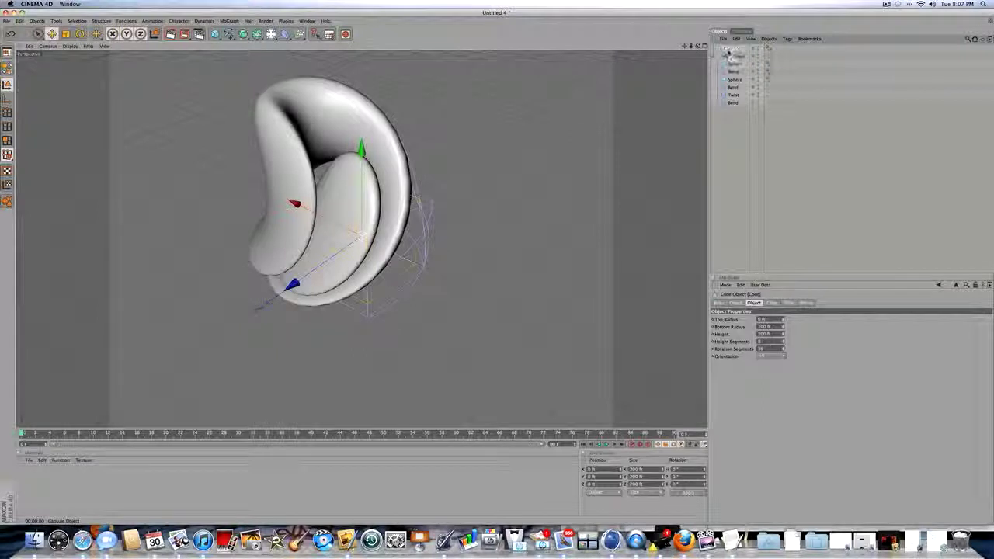
left_click(732, 57)
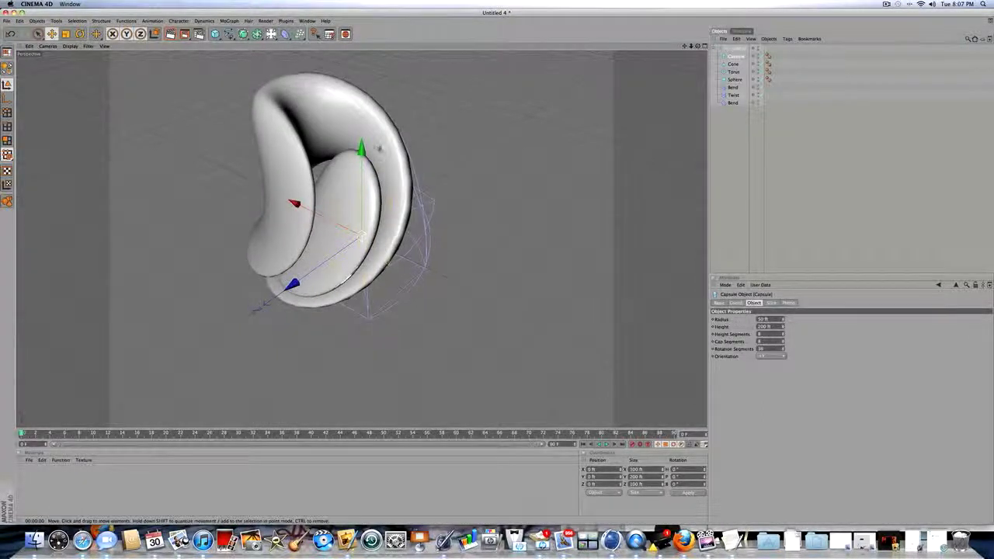
- Raise the capsule about 161 ft along Y and increase its height segments to 48 and its rotation segments
left_click_drag(371, 148, 365, 106)
left_click_drag(782, 348, 783, 326)
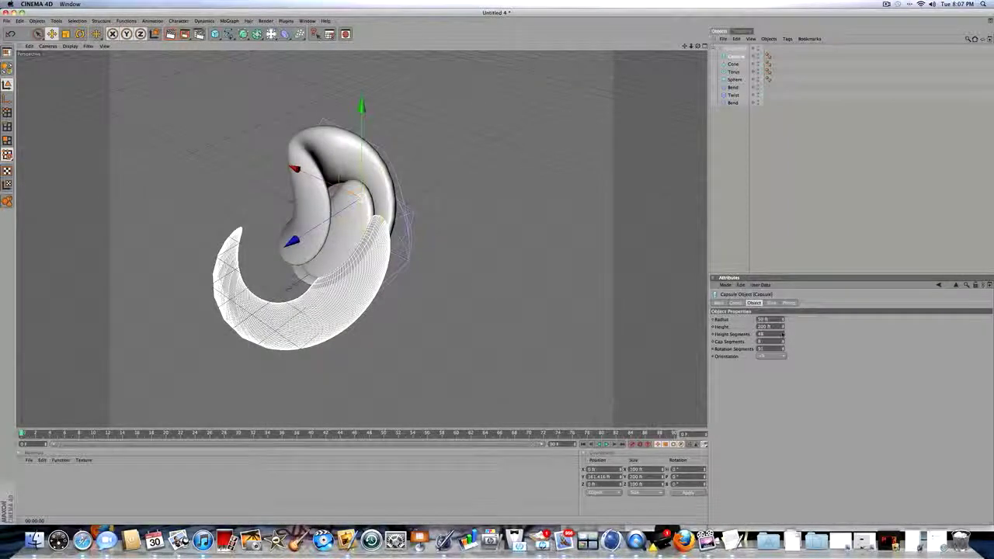
left_click(725, 110)
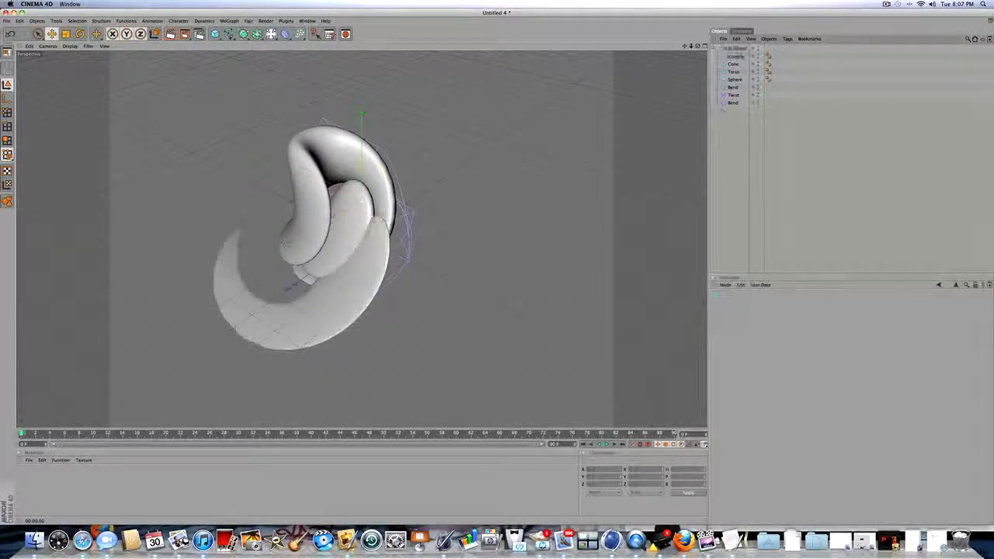
- Move the capsule farther up and along X to about X 112 ft, Y 267 ft
left_click(733, 56)
left_click_drag(360, 107, 361, 77)
left_click_drag(294, 143, 260, 129)
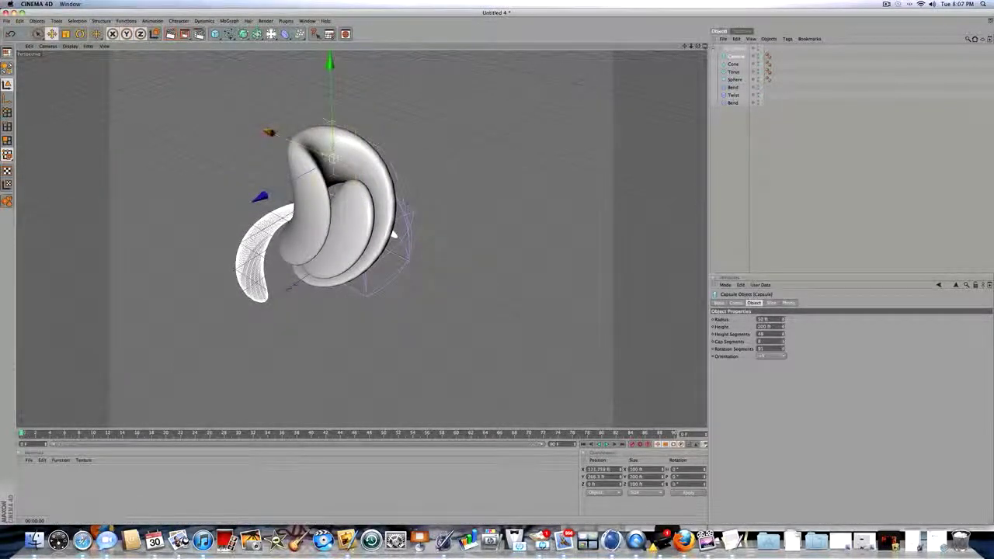
- Raise the cone about 179 ft along Y and increase its height segments to smooth its bent shape
left_click_drag(698, 46, 750, 79)
left_click(732, 66)
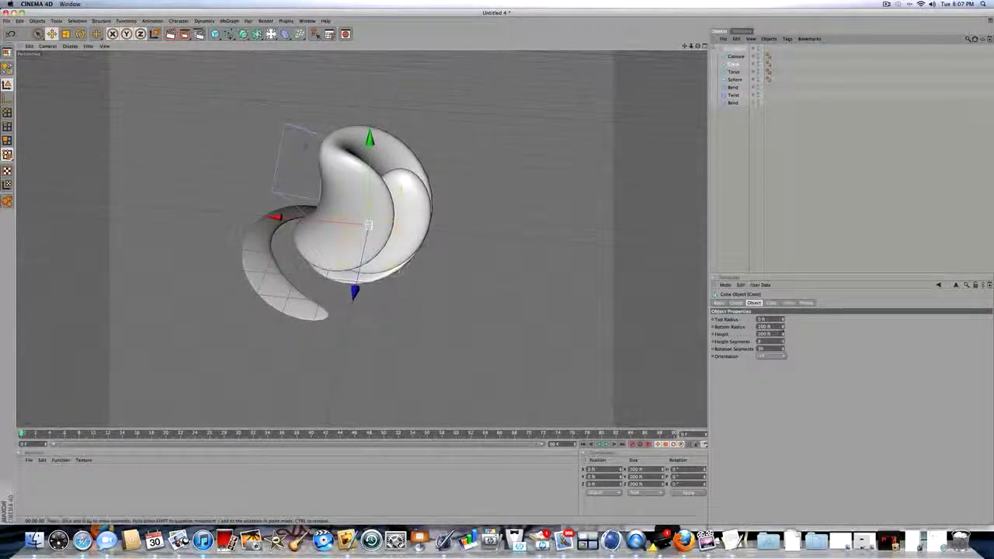
left_click_drag(370, 140, 370, 91)
left_click_drag(365, 226, 369, 184)
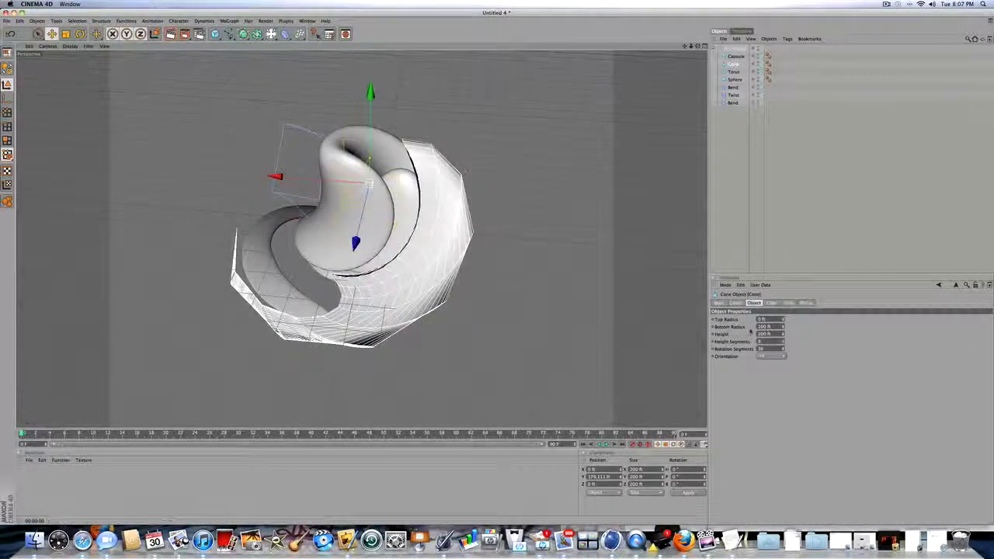
left_click_drag(784, 342, 784, 328)
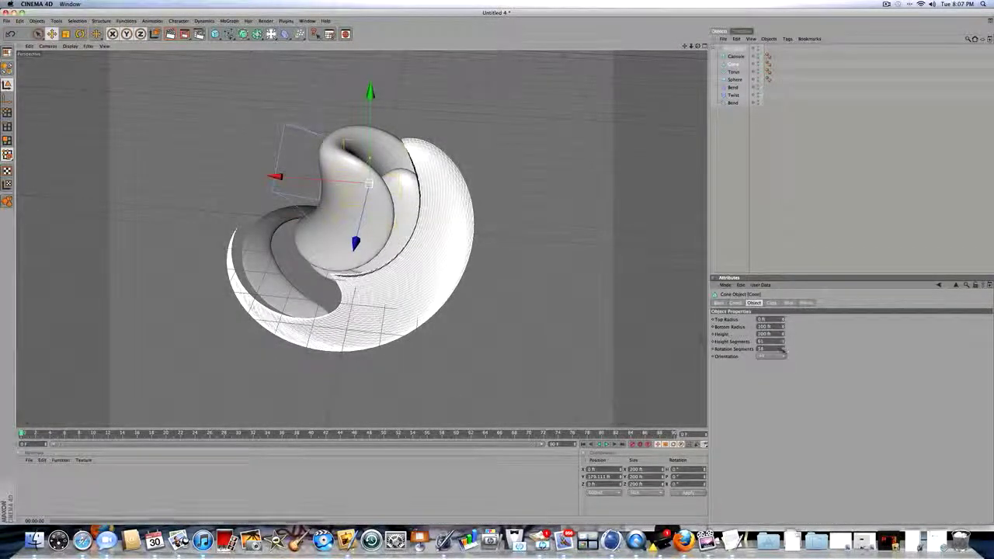
- Try other heights for the cone along Y and delete it from the null object
left_click_drag(370, 93, 370, 13)
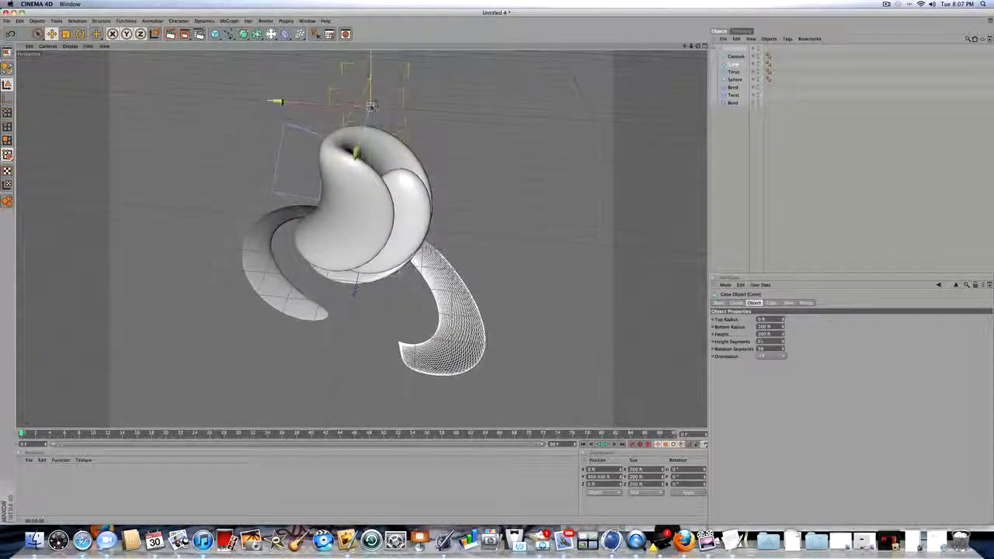
mouse_move(374, 89)
left_mouse_down()
mouse_move(374, 2)
mouse_move(371, 132)
mouse_move(370, 103)
left_mouse_up()
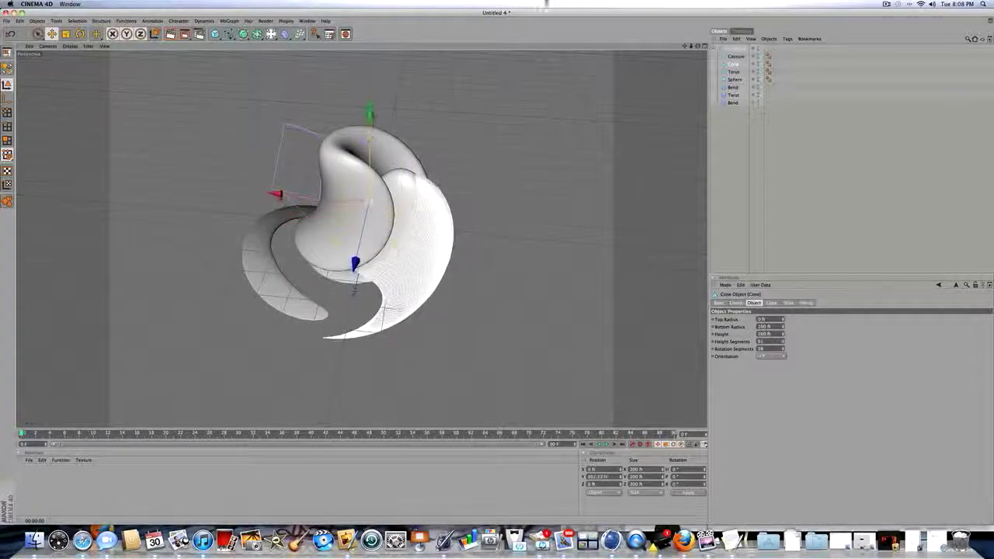
key("Delete")
left_click(732, 58)
left_click(732, 65)
left_click(731, 73)
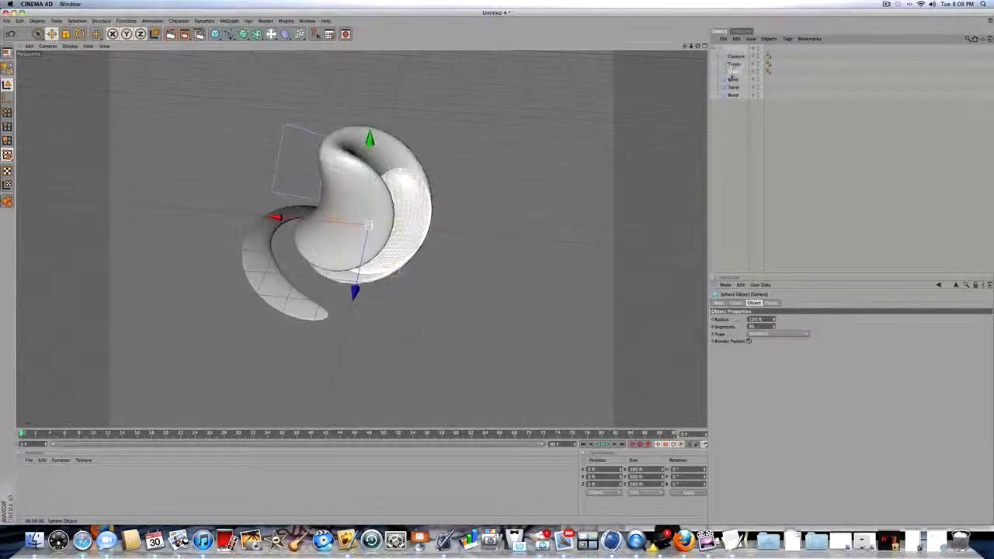
left_click(215, 34)
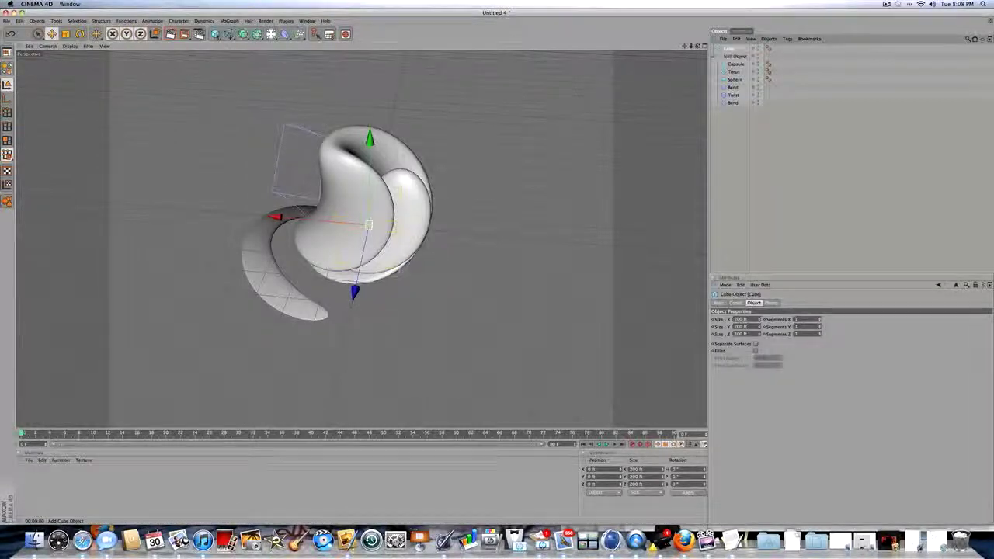
key("super+z")
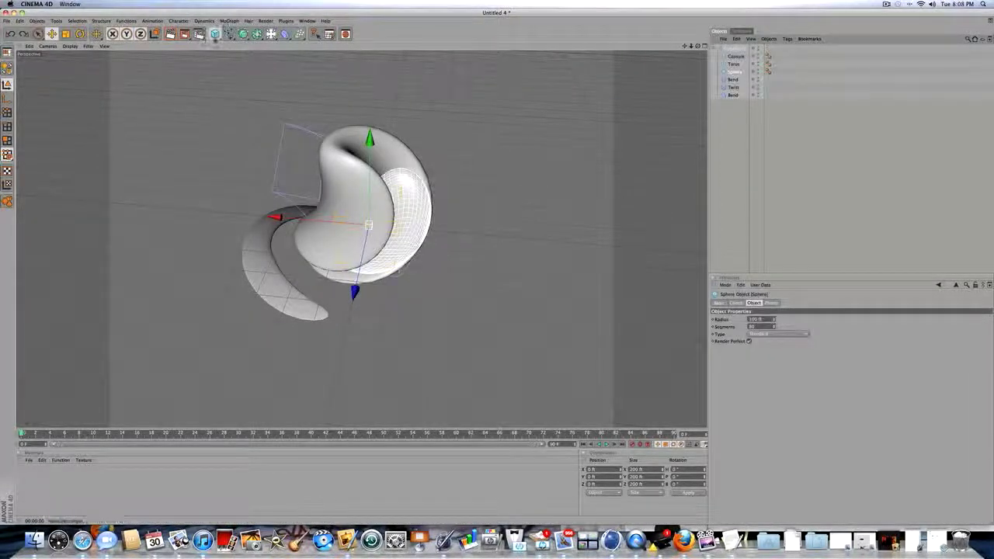
- Add a second sphere inside the null object, above the capsule, and raise it to about Y 222 ft
left_click_drag(215, 33, 287, 42)
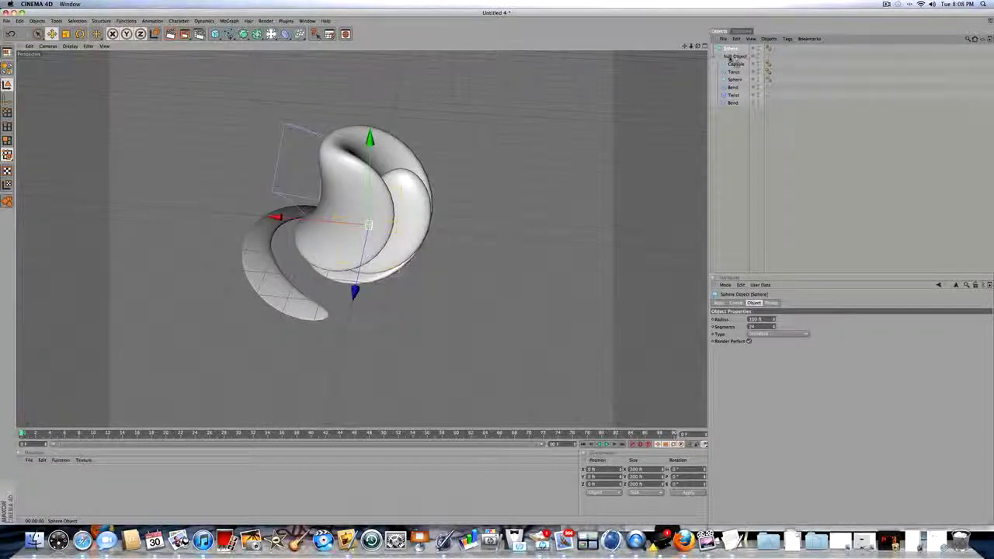
left_click_drag(730, 58, 731, 58)
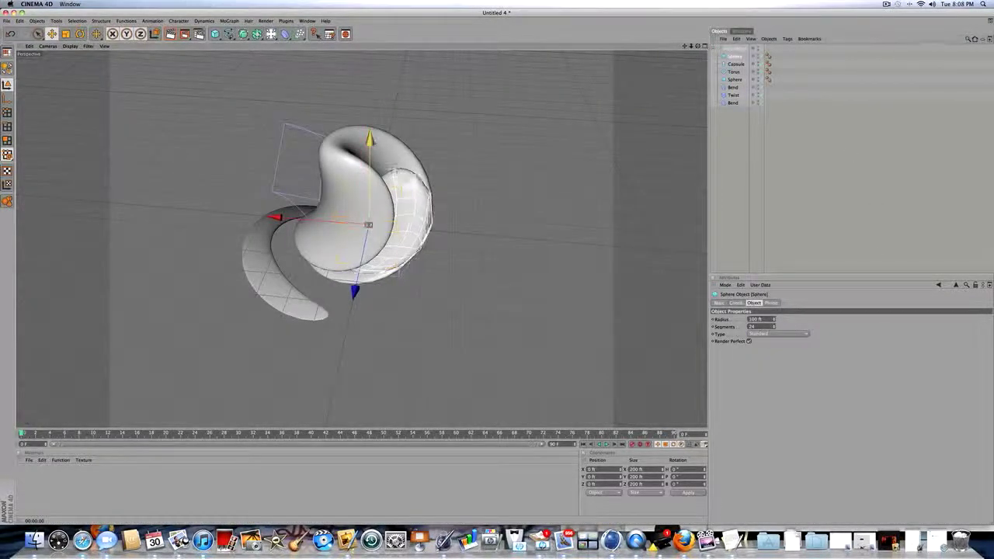
left_click_drag(368, 225, 368, 162)
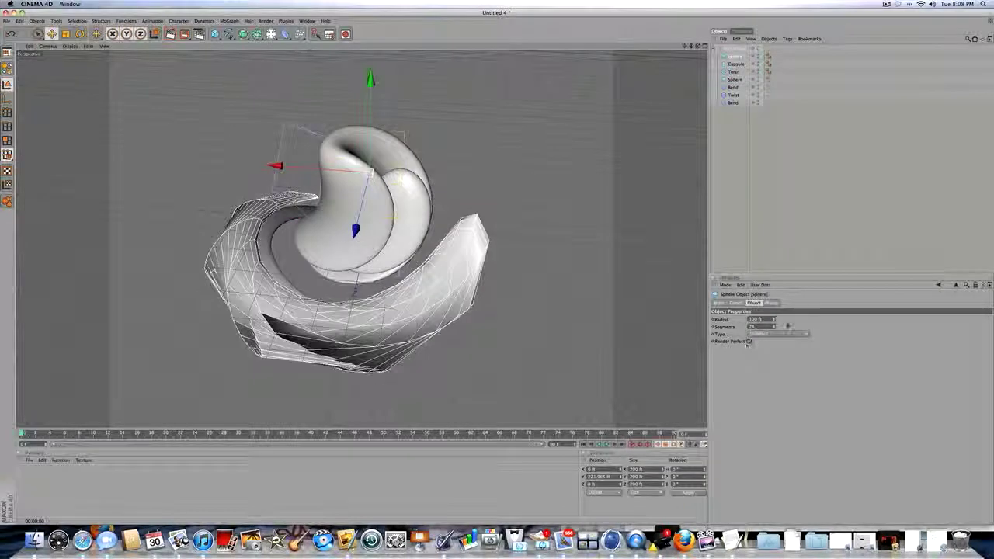
- Set the new sphere's segments to 112 and radius to 57 ft, and move it to about -697 ft along Z
left_click_drag(774, 327, 774, 258)
left_click_drag(774, 319, 774, 353)
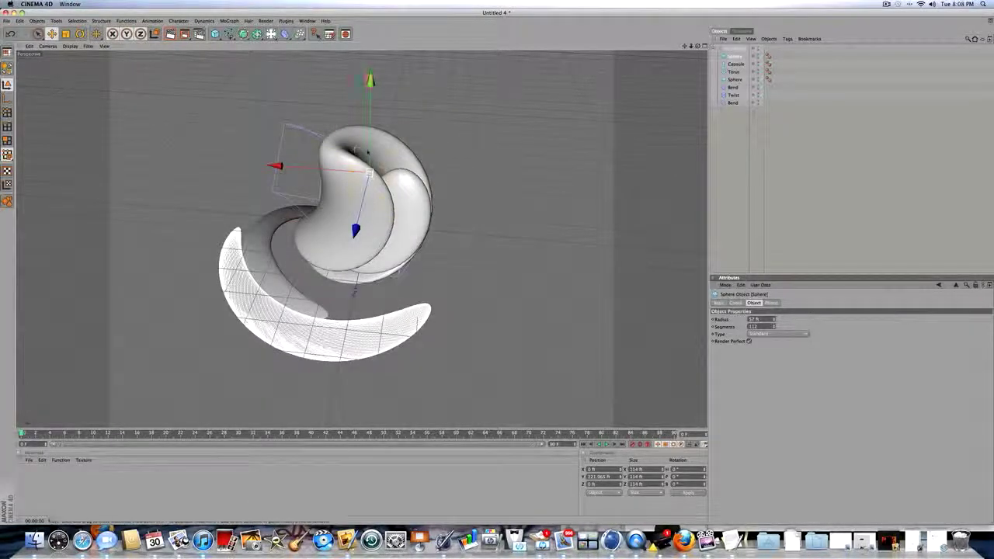
left_click_drag(355, 230, 379, 134)
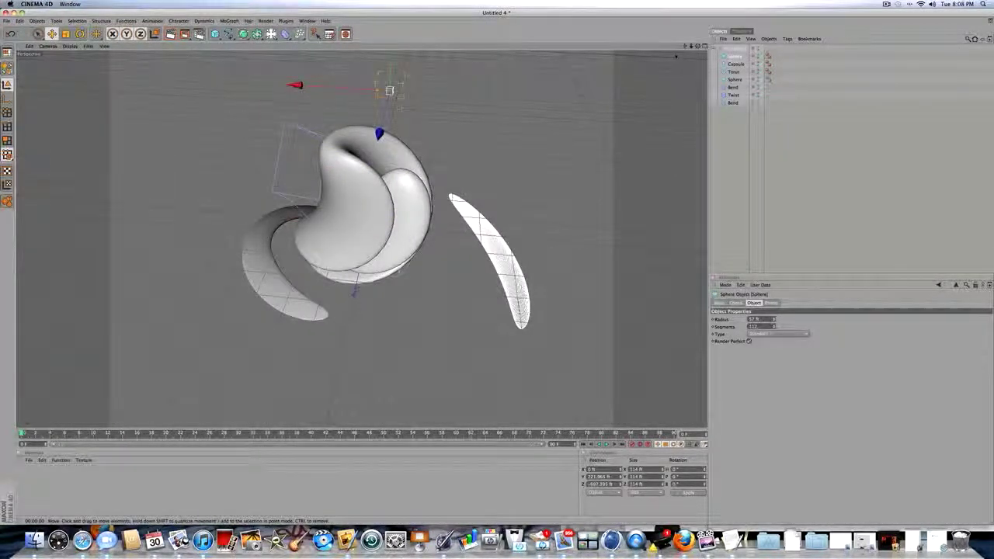
mouse_move(697, 46)
left_mouse_down()
mouse_move(680, 15)
mouse_move(686, 45)
left_mouse_up()
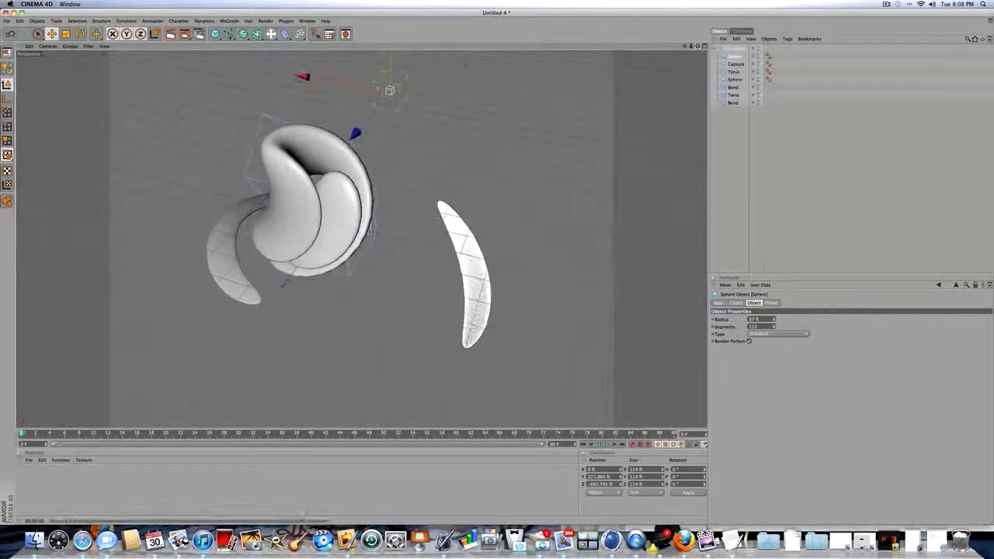
- Raise the new sphere further along Y and shift it along Z so its bent form arches over the main shape
left_click_drag(390, 71, 391, 37)
mouse_move(356, 95)
left_mouse_down()
mouse_move(323, 134)
mouse_move(361, 92)
left_mouse_up()
left_click(569, 97)
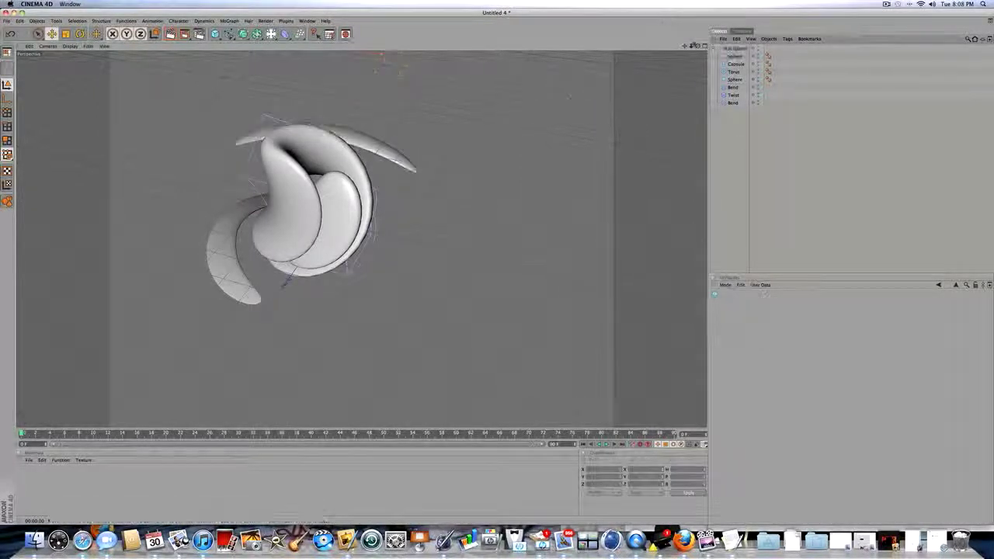
left_click_drag(697, 46, 722, 78)
- Duplicate the whole null object and move the copy along X to about -297 ft
left_click(722, 49)
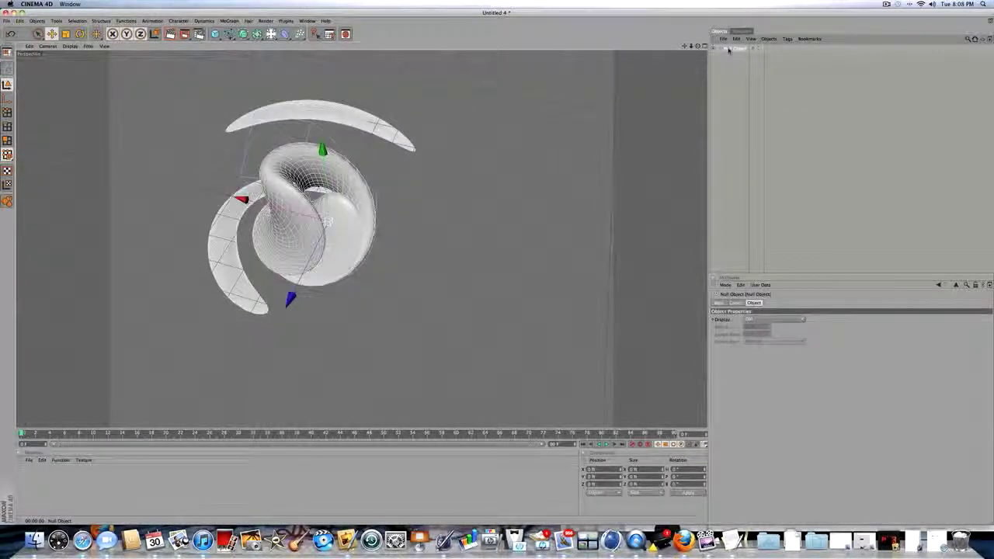
left_click_drag(728, 55, 729, 59, "ctrl")
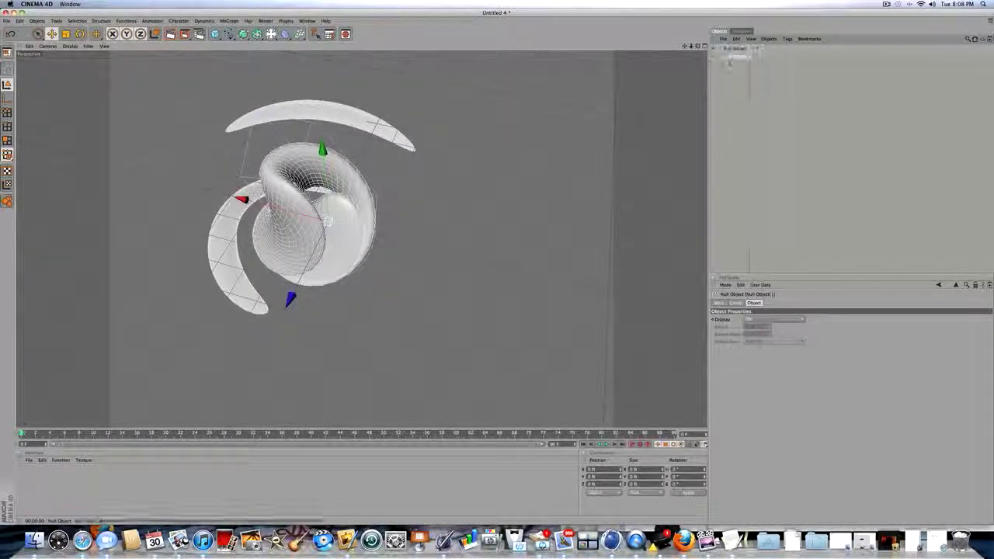
left_click_drag(243, 200, 316, 219)
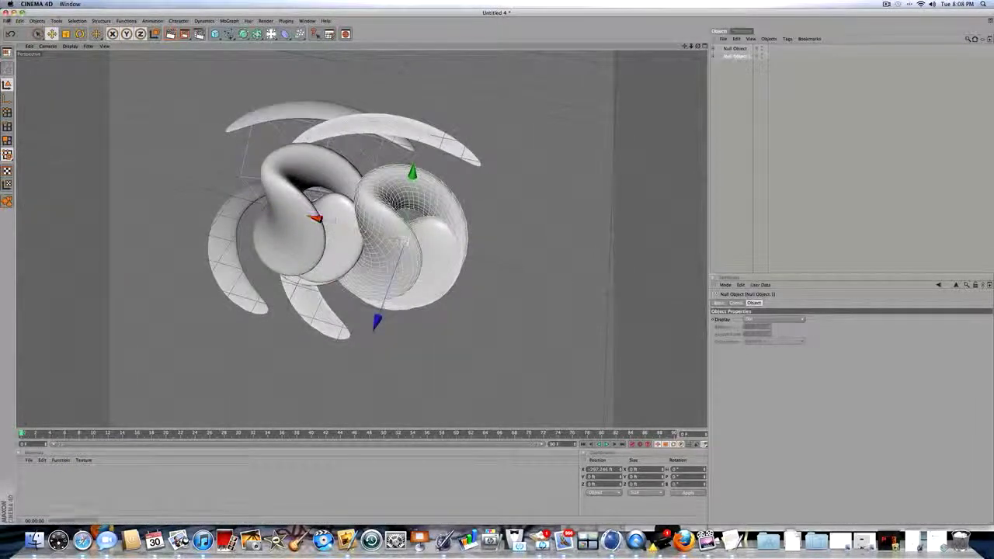
- Rotate the duplicated null object freely to about H -179°, P -48° and B -116°
left_click(79, 34)
left_click_drag(390, 332, 399, 247)
key("super+z")
left_click_drag(468, 192, 351, 306)
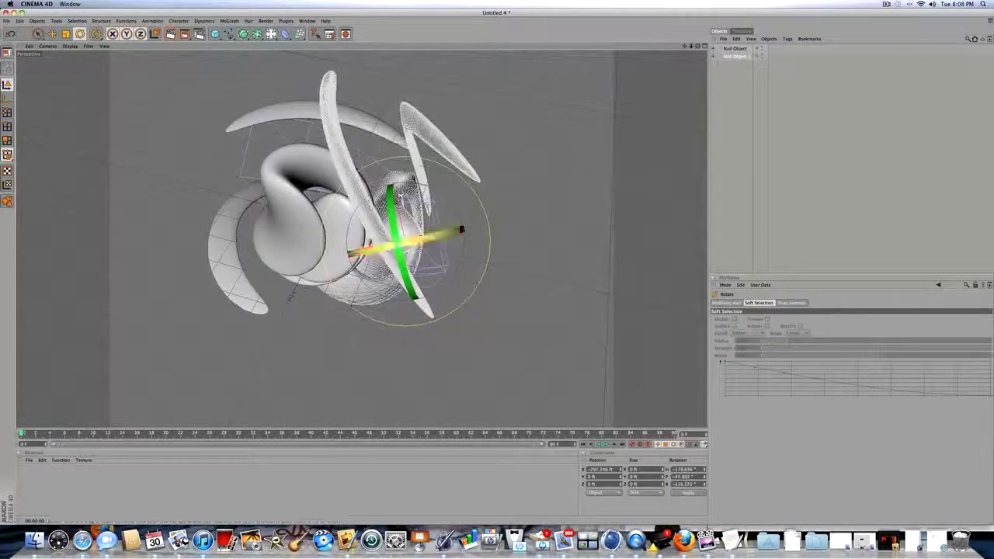
left_click(742, 131)
left_click_drag(697, 46, 687, 63)
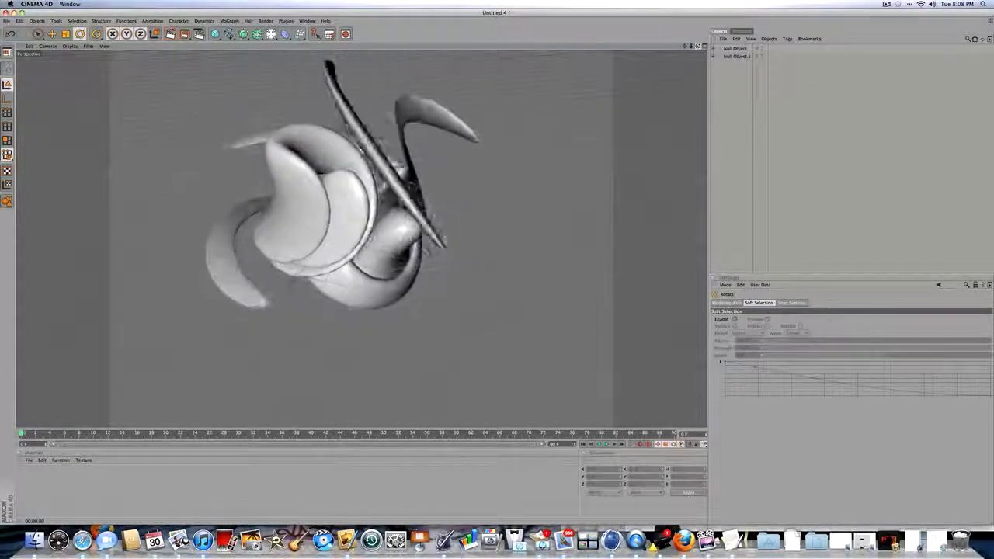
- Make a second copy of the original null object, enlarge it and move it to about X -457, Y 58, Z -148 ft
left_click(730, 49)
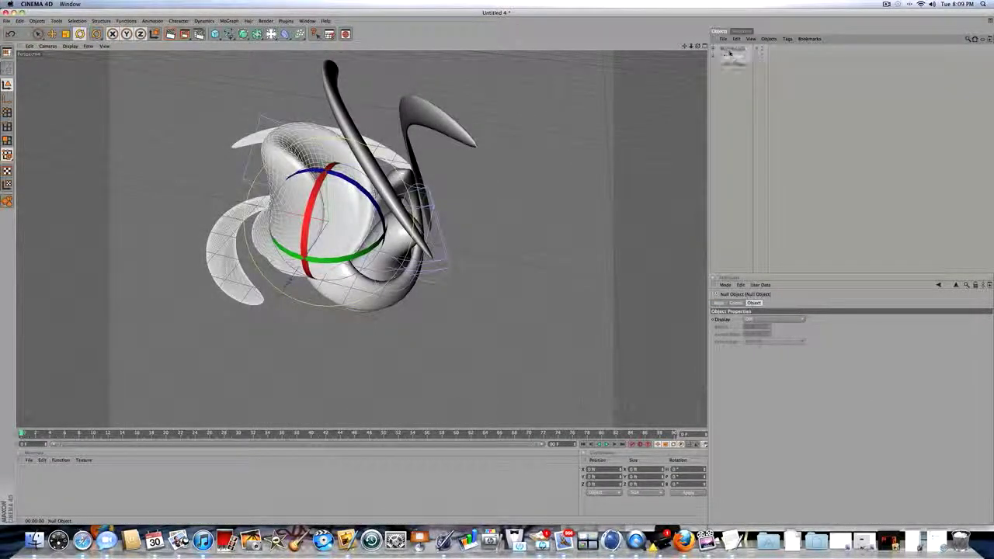
left_click(741, 77)
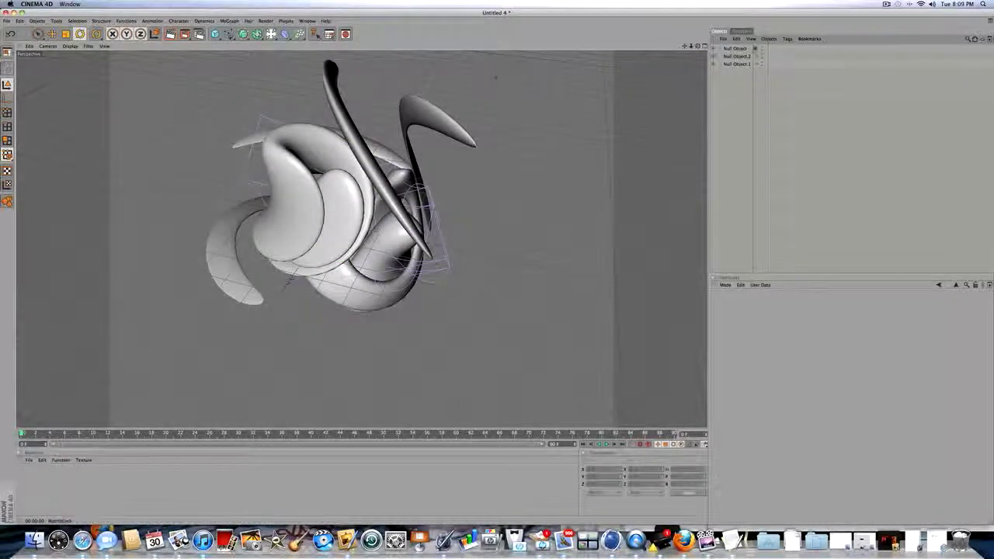
left_click(755, 49)
left_click(734, 49)
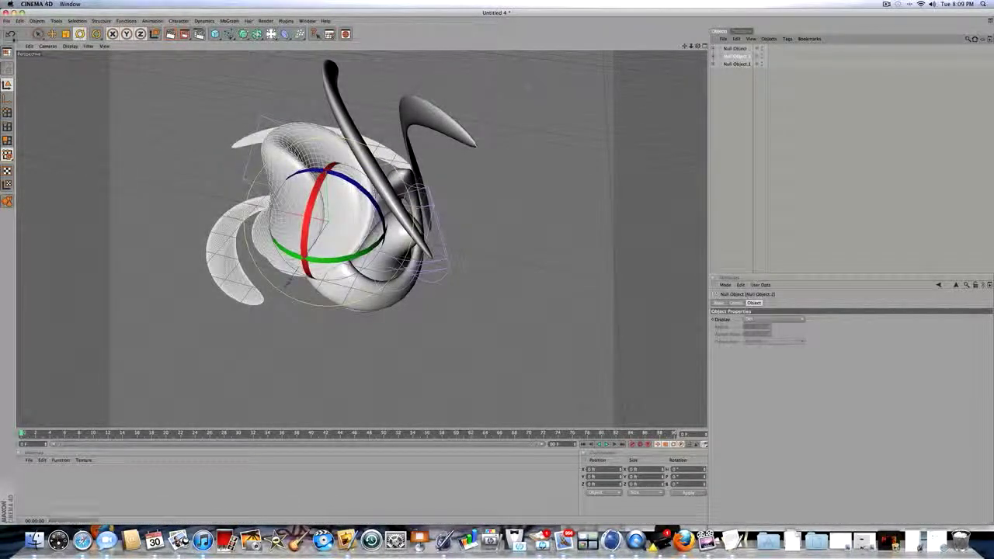
key("e")
left_click_drag(323, 140, 472, 122)
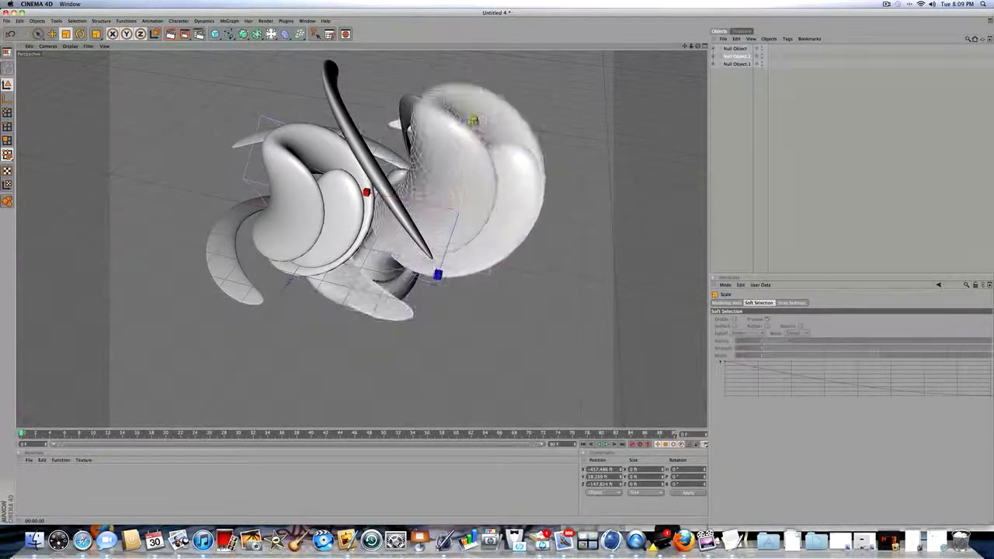
left_click(736, 84)
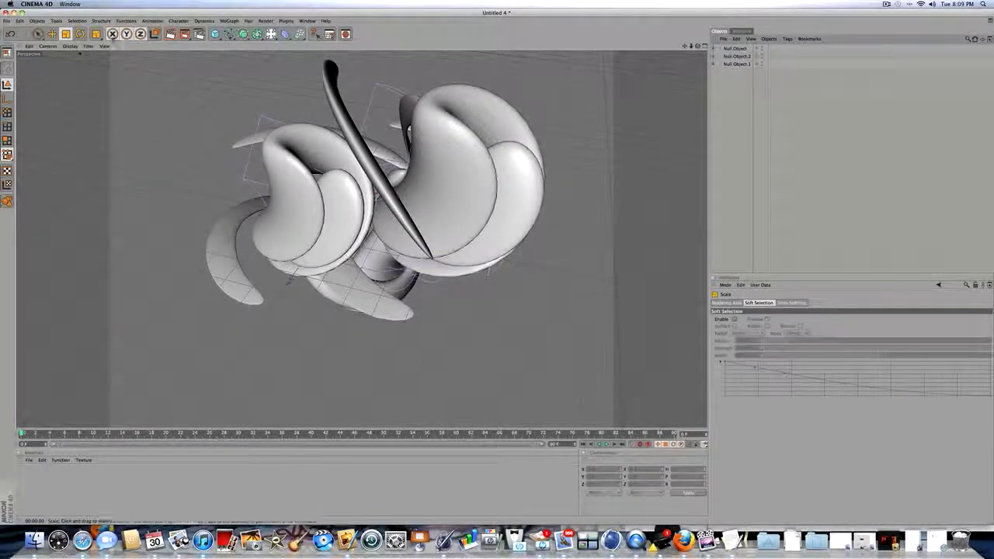
- Rotate the large folded shape inside the enlarged null copy so the deformers stretch it into a tall curl
key("r")
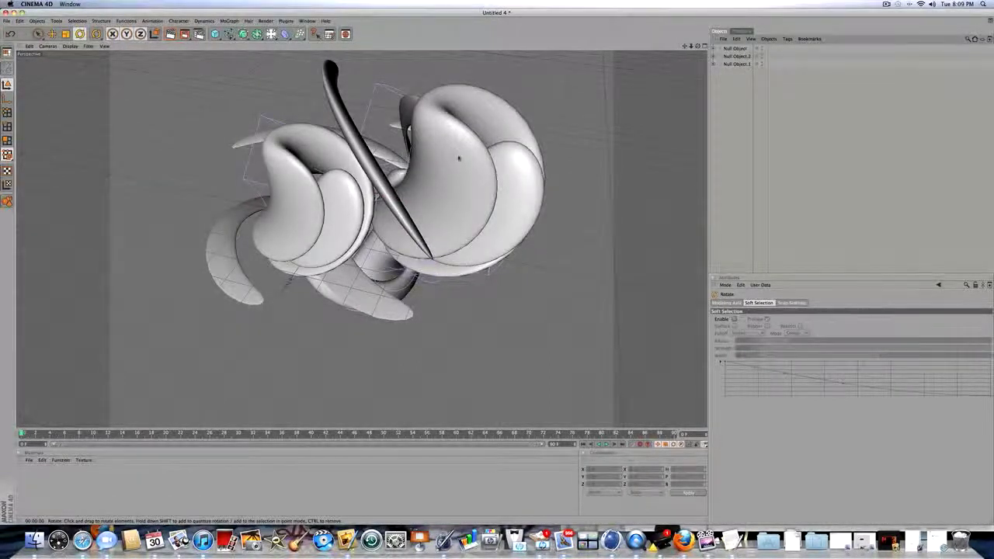
left_click(458, 158)
left_click_drag(448, 296, 473, 198)
left_click(746, 84)
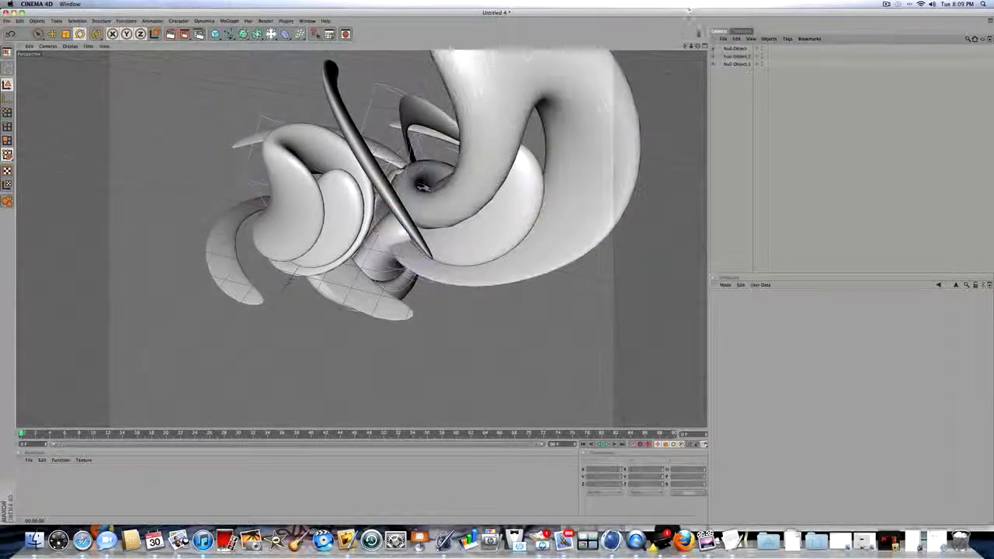
mouse_move(697, 46)
left_mouse_down()
mouse_move(669, 15)
mouse_move(704, 45)
left_mouse_up()
scroll(458, 218, "down", 5)
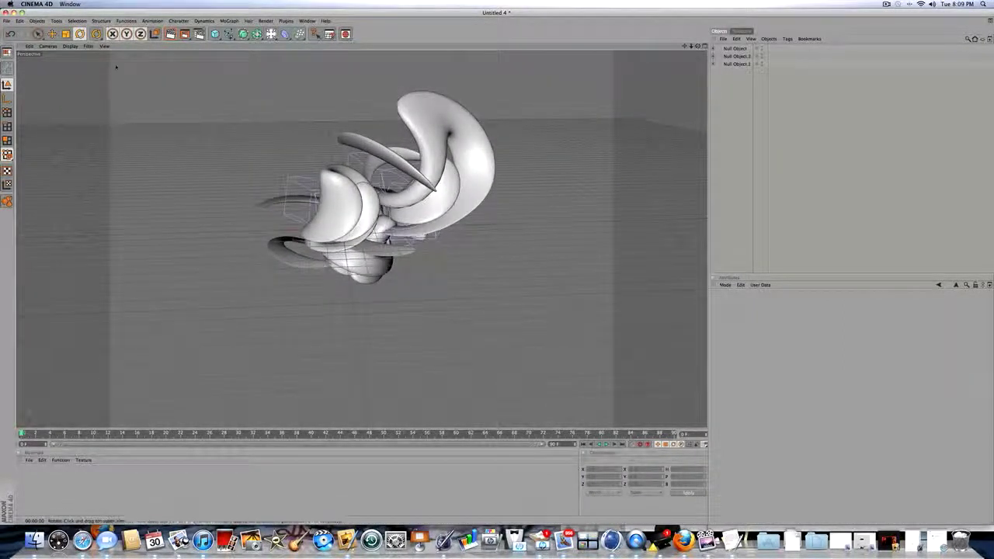
- Set the render output to 1280 x 720 pixels with the frame range covering all frames
left_click(199, 33)
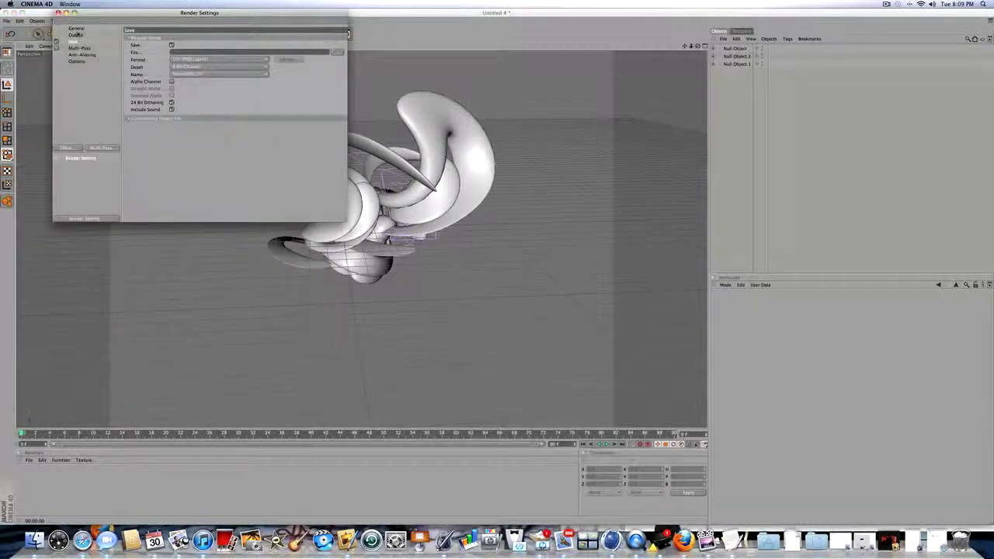
left_click(75, 35)
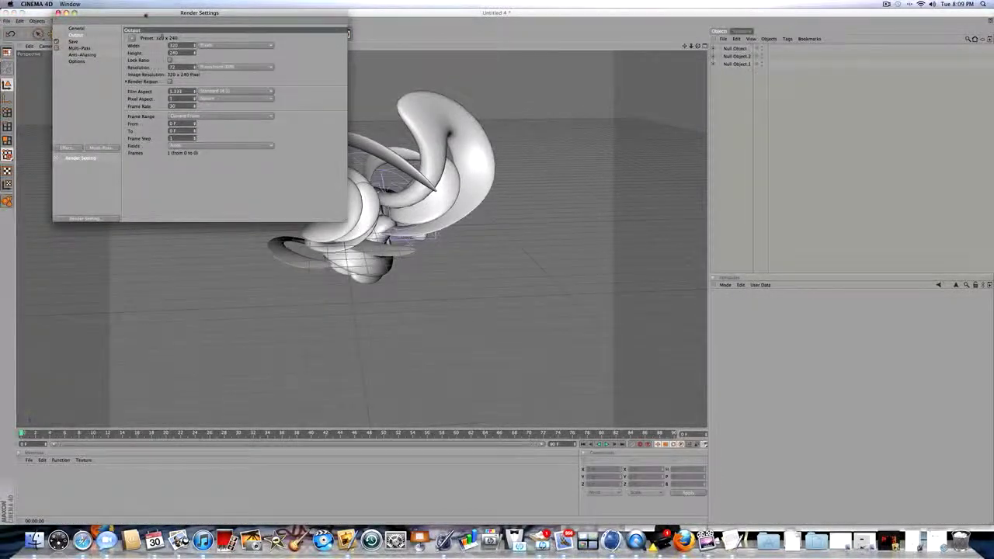
left_click_drag(145, 15, 403, 346)
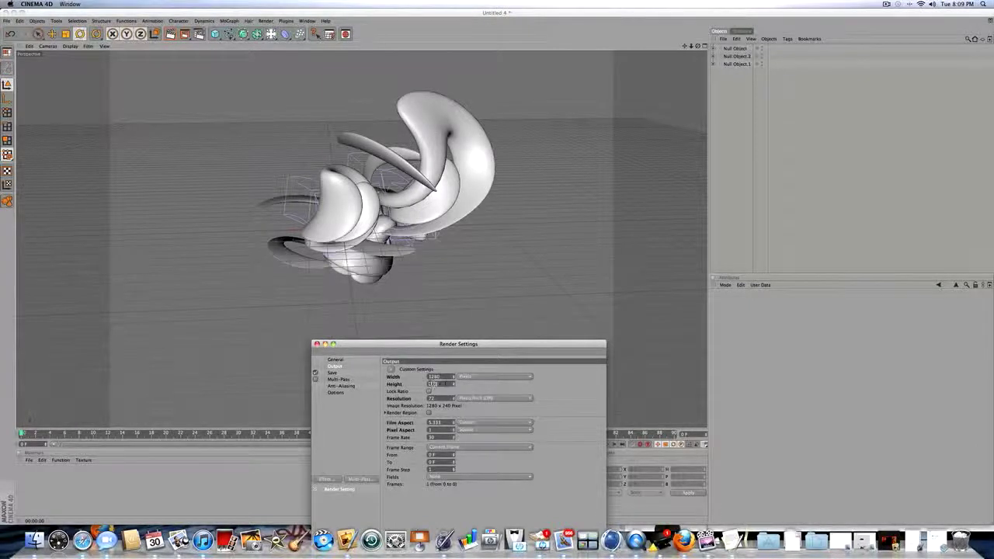
left_click_drag(445, 383, 433, 384)
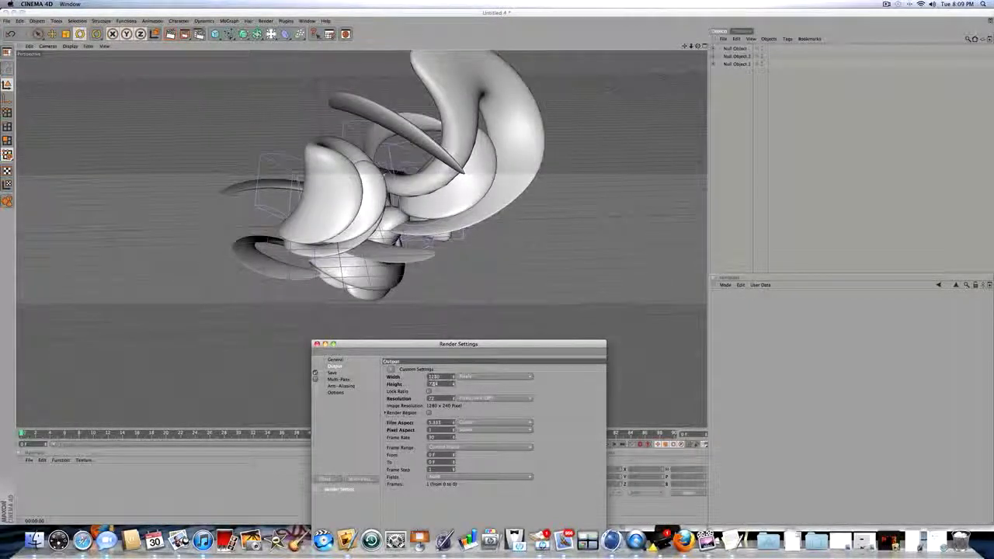
left_click(465, 446)
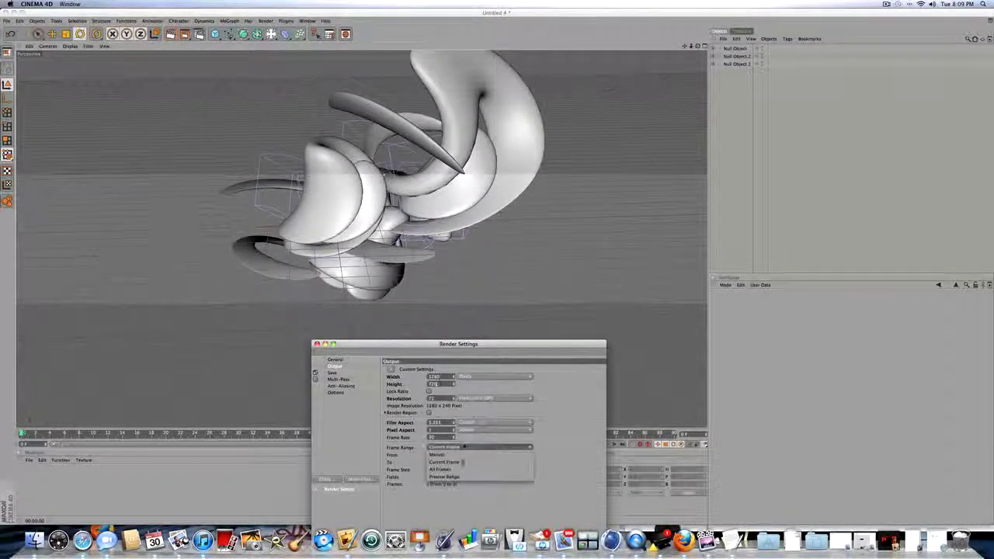
left_click(459, 471)
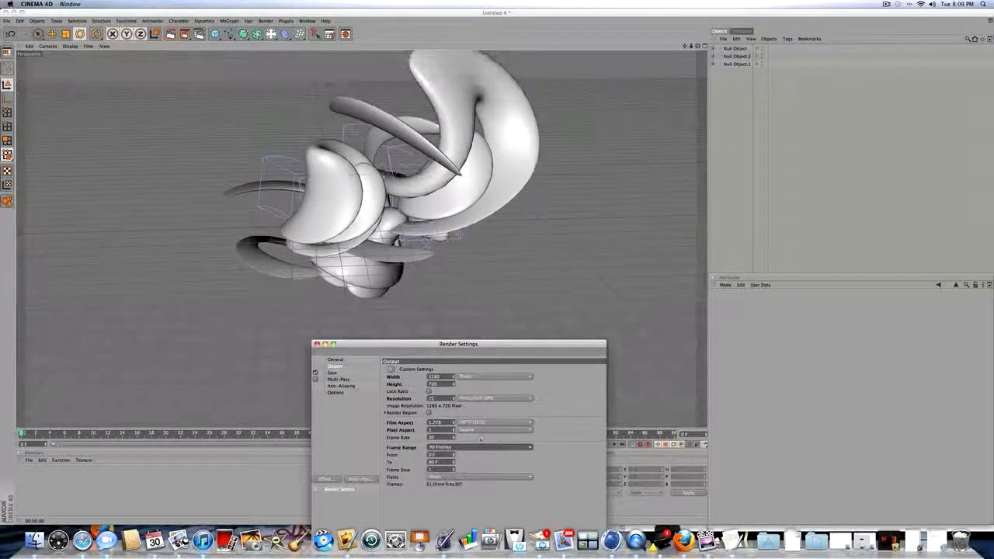
- Set the render's save format to QuickTime Movie and open the output file dialog, leaving it without a file name
left_click(332, 373)
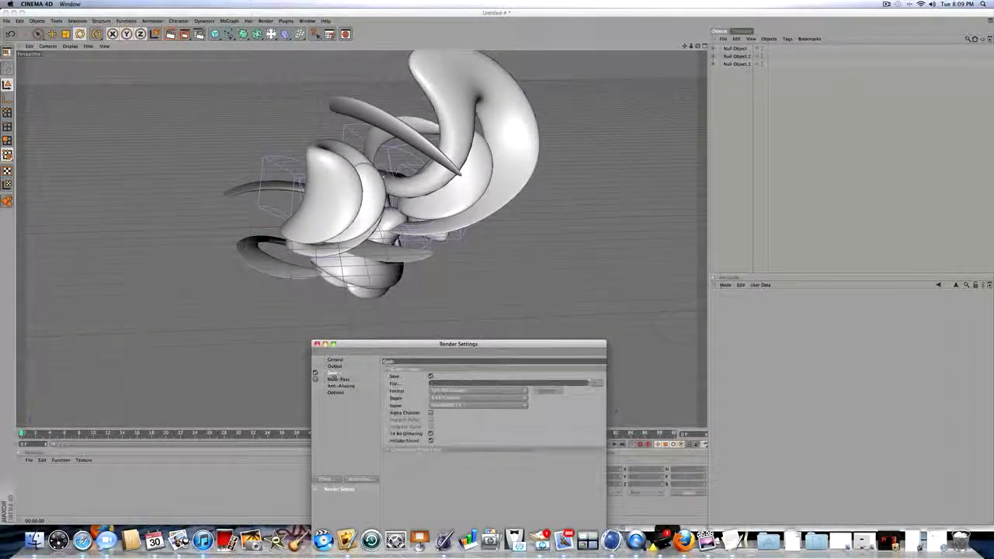
left_click(478, 390)
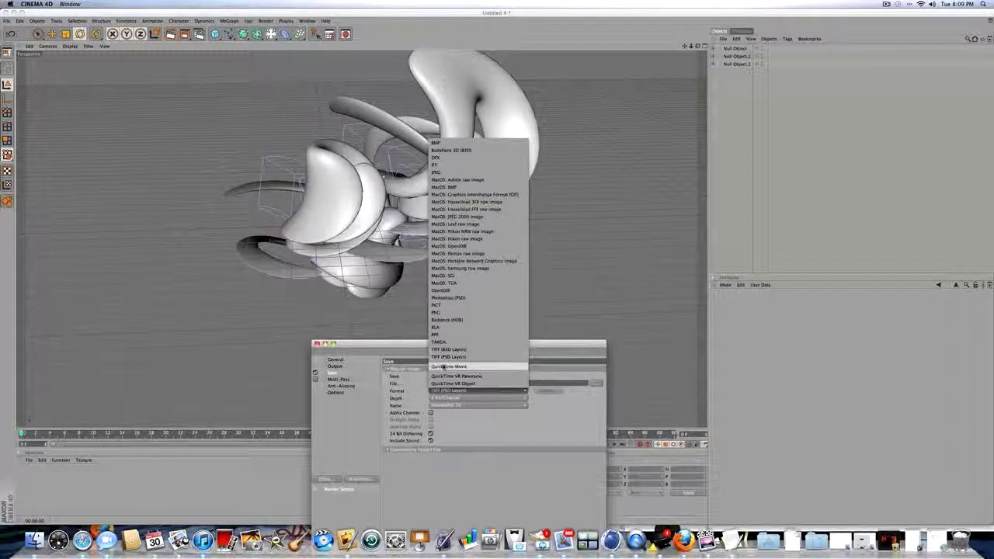
left_click(442, 366)
left_click(505, 391)
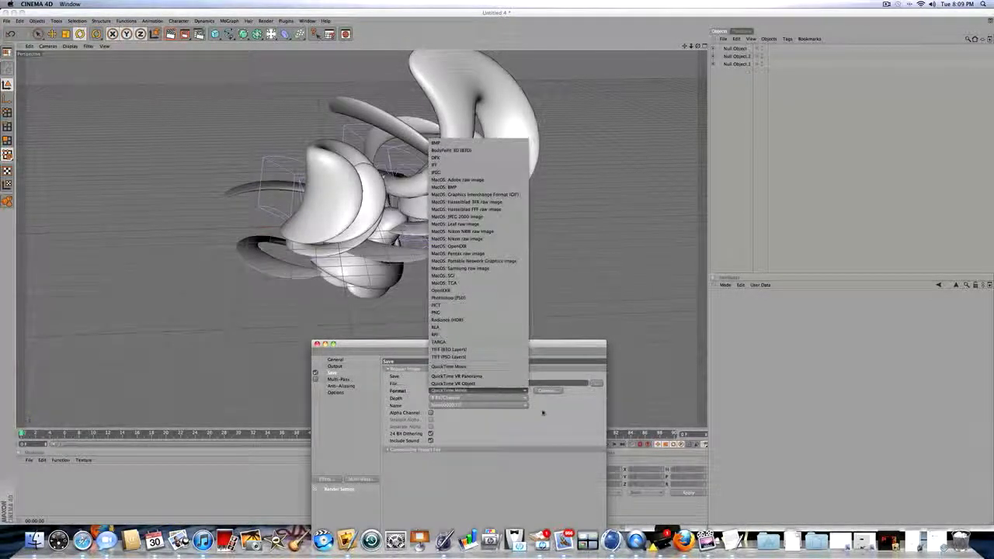
left_click(583, 413)
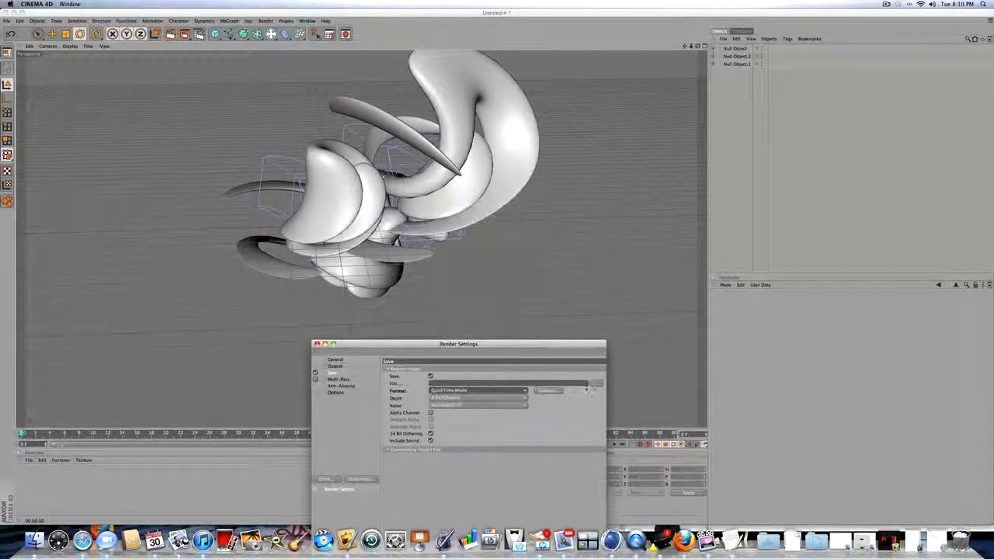
left_click(598, 383)
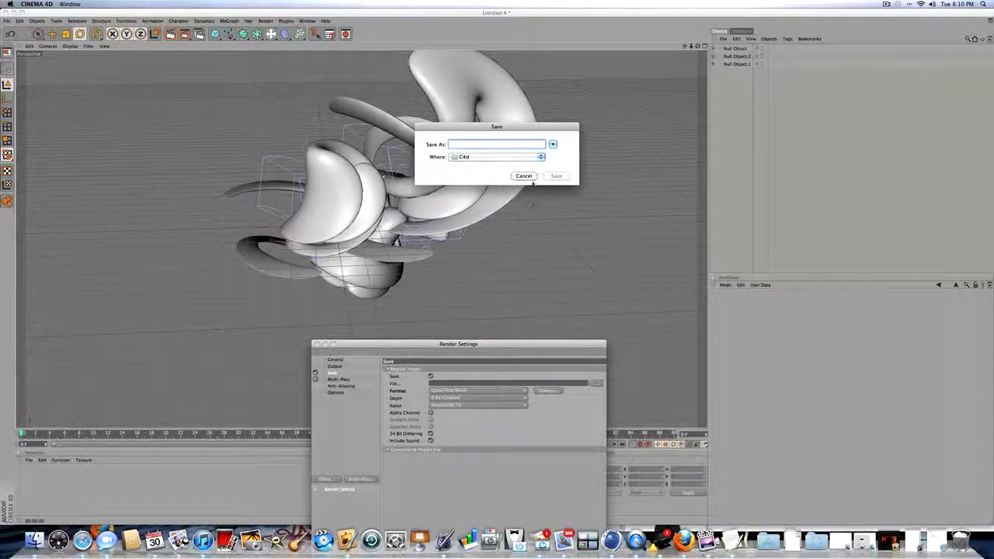
left_click(526, 176)
- Set the render's anti-aliasing to Best
left_click(334, 380)
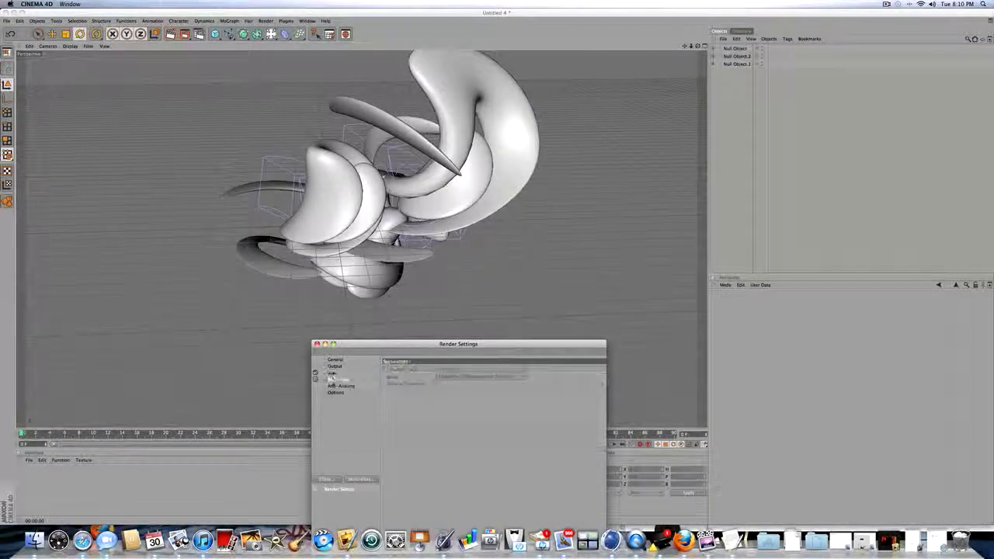
left_click(338, 386)
left_click_drag(401, 347, 416, 287)
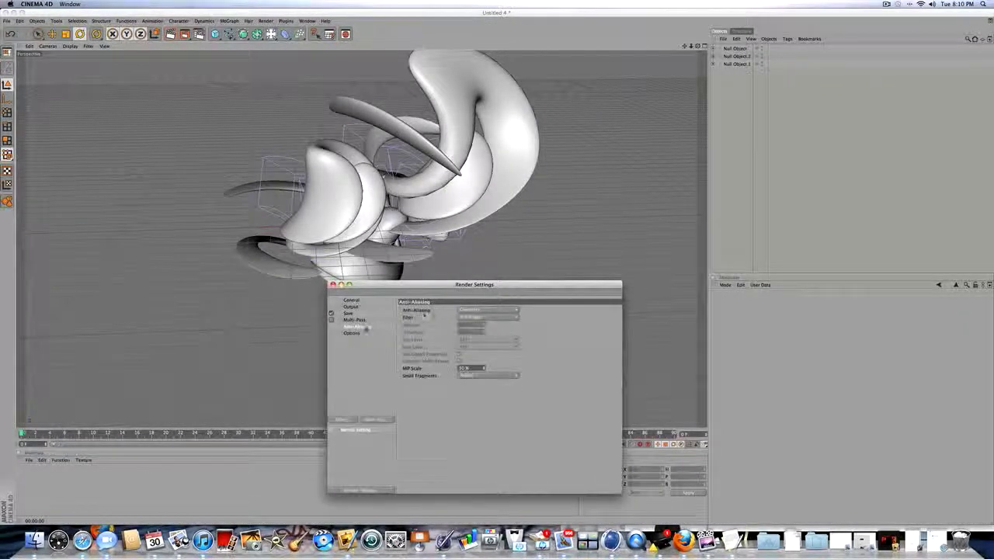
left_click(480, 310)
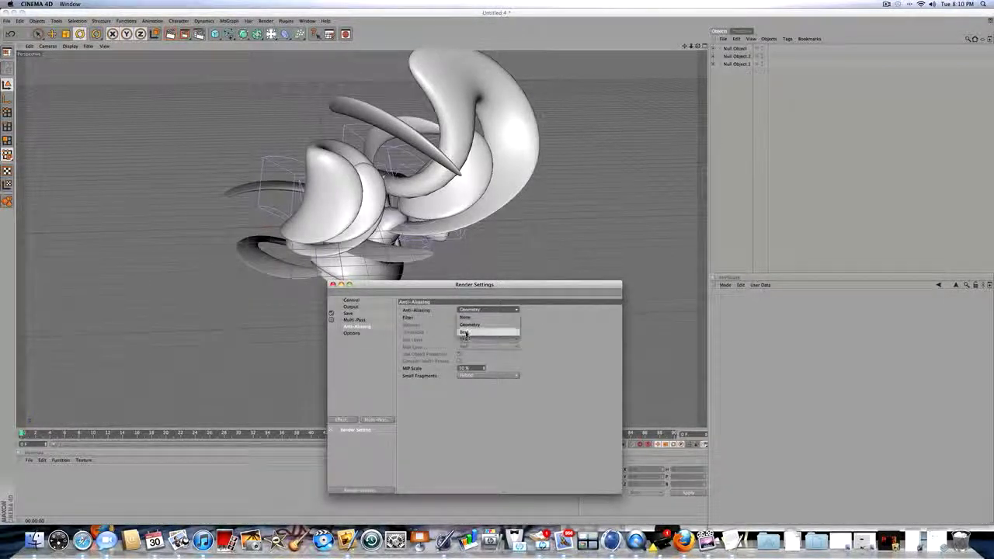
left_click(470, 331)
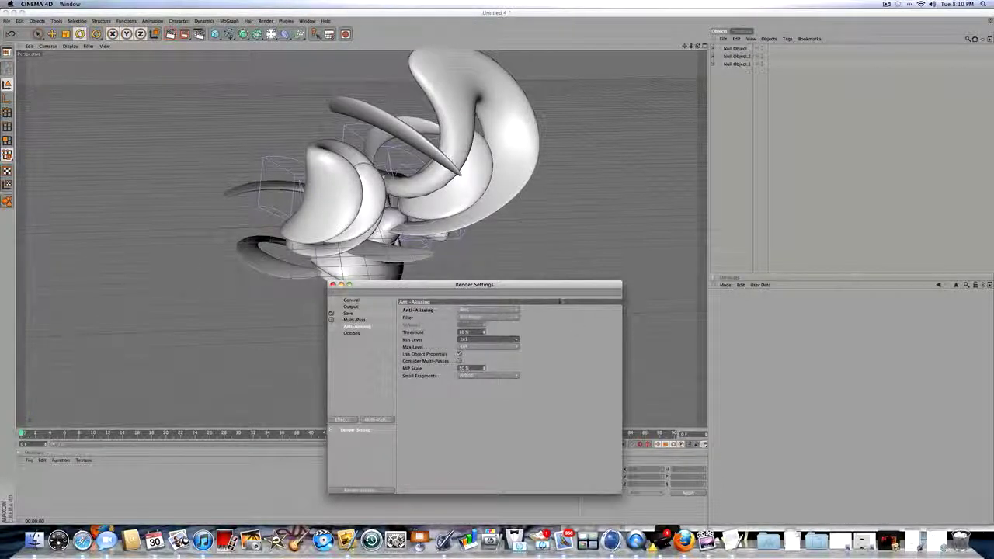
left_click_drag(505, 286, 588, 254)
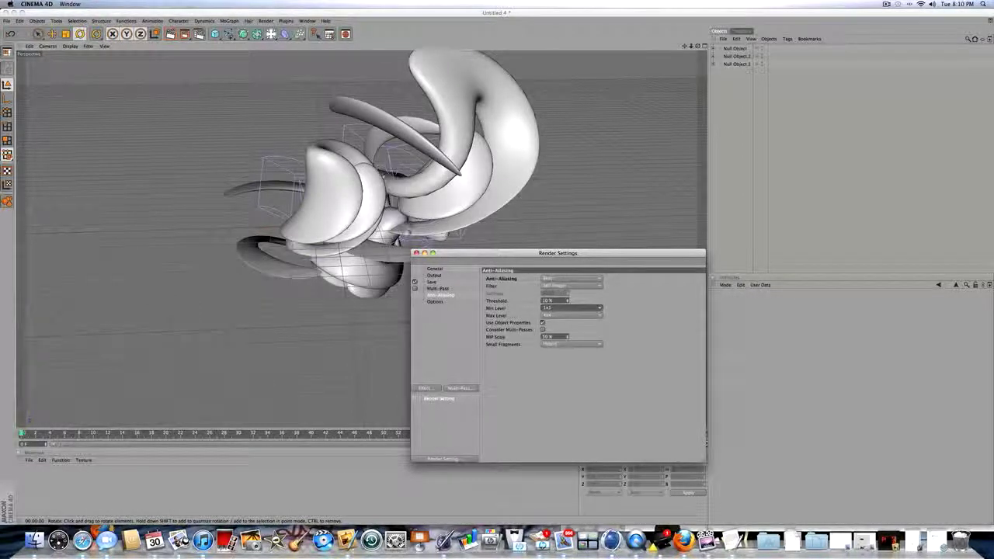
- Review the available render effects without adding one and close the render settings
left_click(425, 387)
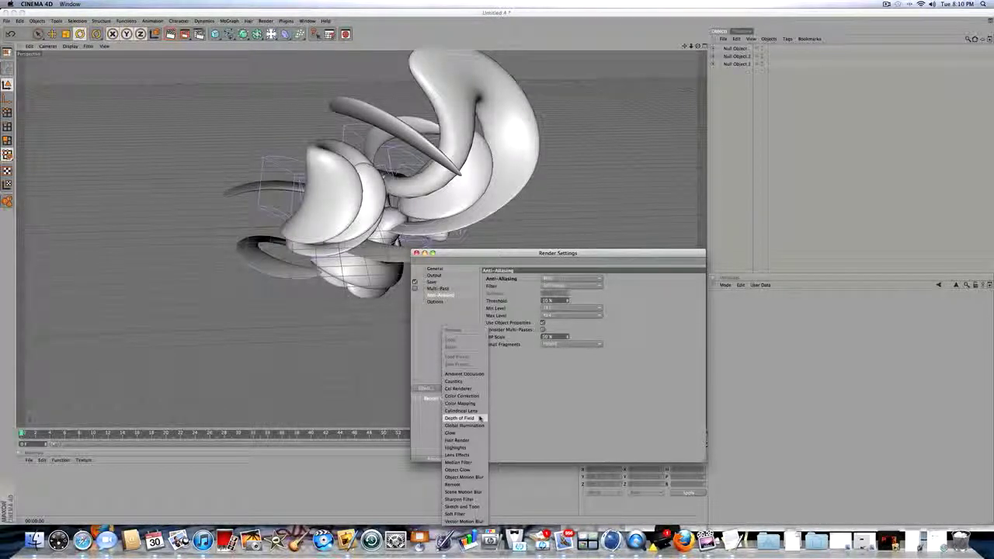
left_click(448, 316)
left_click(426, 388)
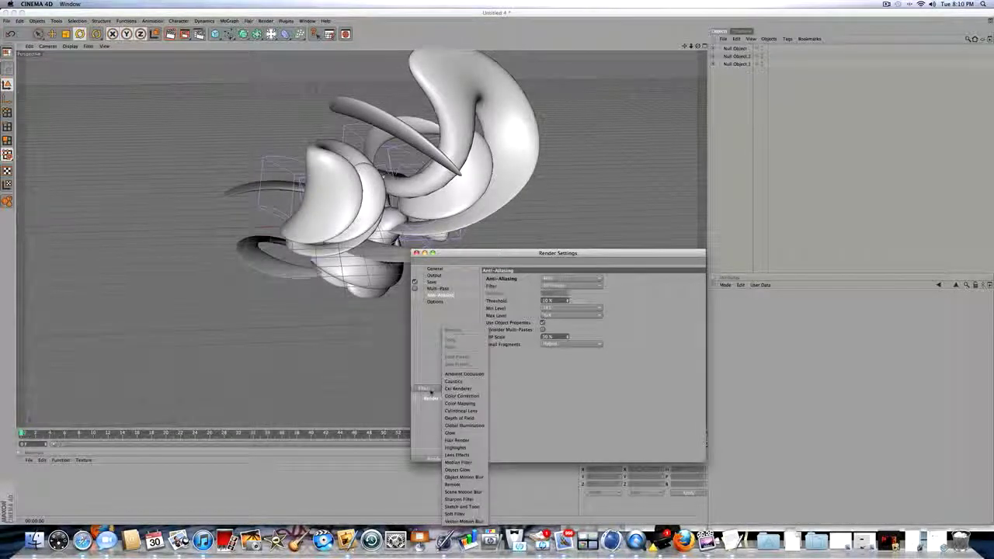
left_click(432, 351)
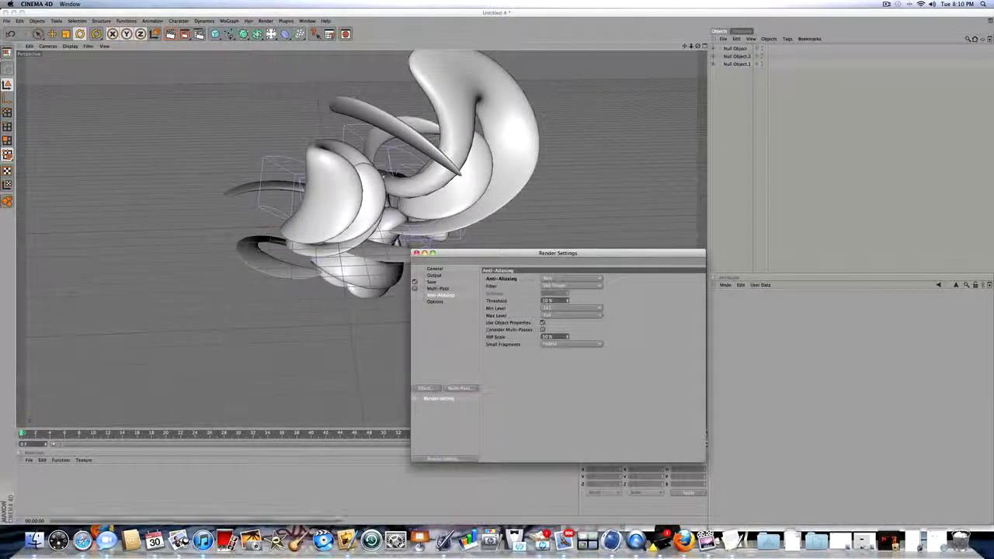
left_click(417, 253)
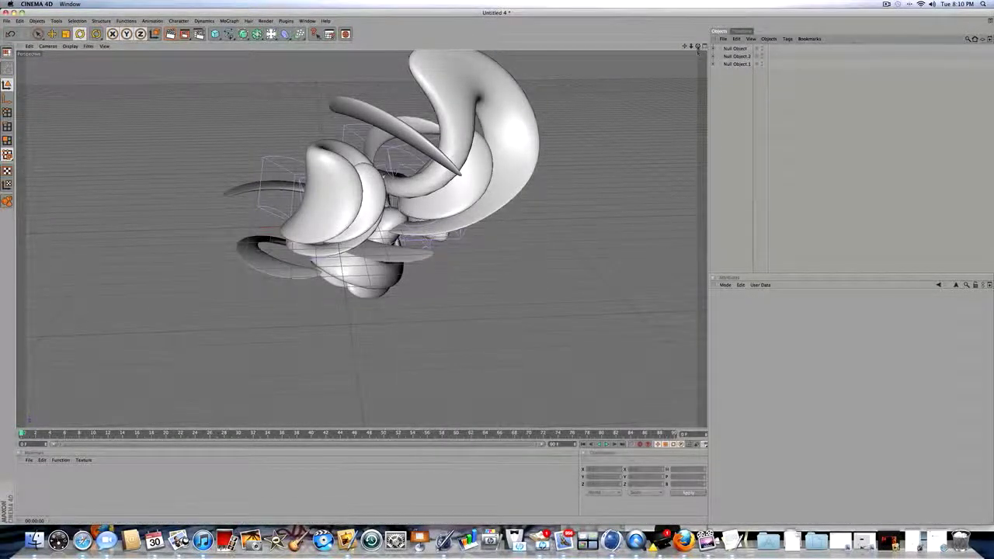
- Preview-render the scene in the viewport from a lower angle on another side of the shapes
left_click_drag(697, 45, 666, 57)
key("ctrl+r")
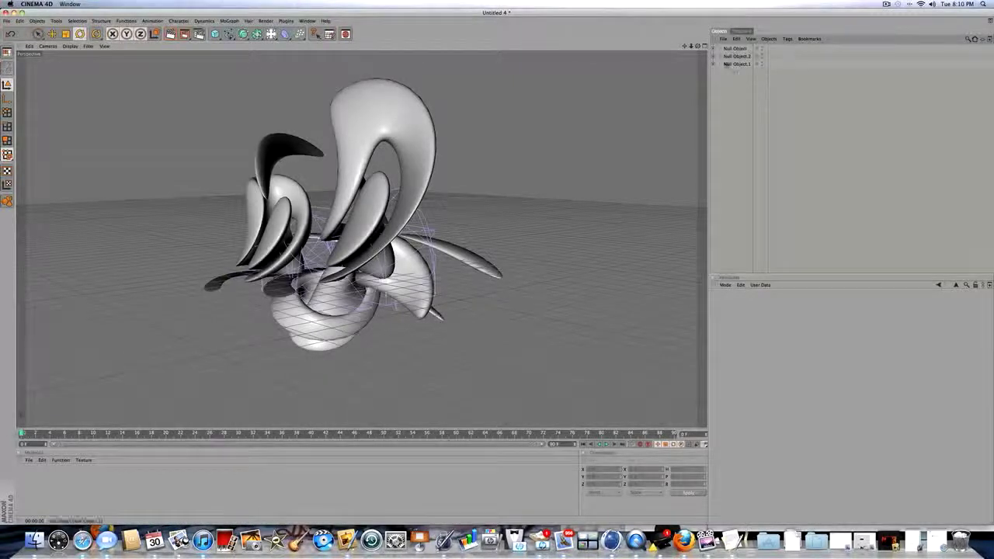
left_click(729, 56)
left_click(727, 55)
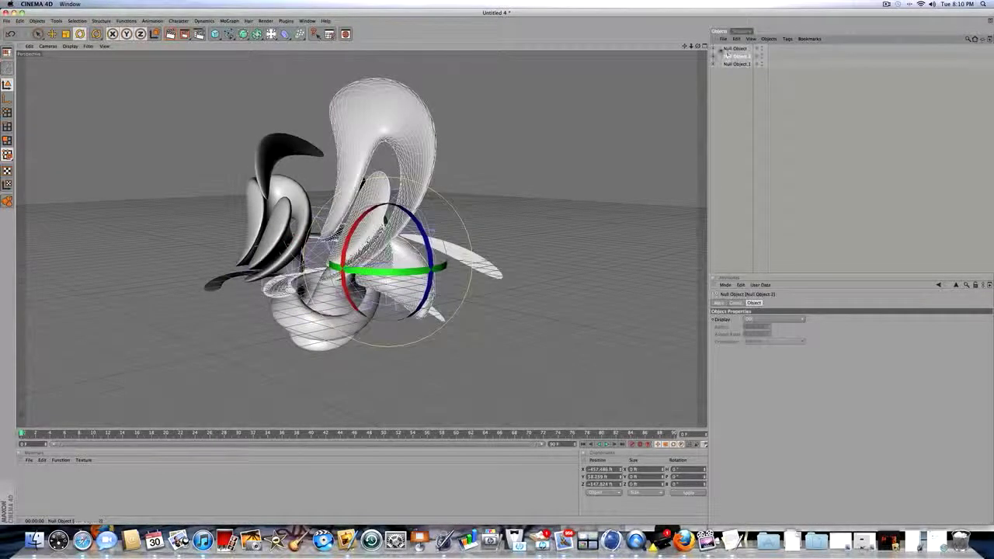
left_click(721, 49)
left_click(723, 70)
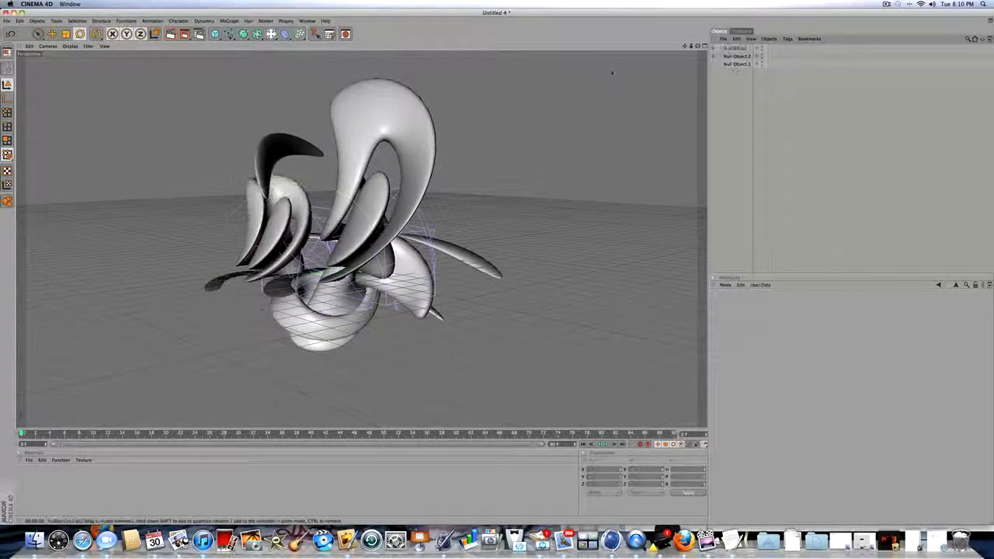
- Add a sphere and move it up between the upper shapes, to about Y 471 ft and Z -104 ft
left_click_drag(215, 36, 283, 43)
left_click(52, 35)
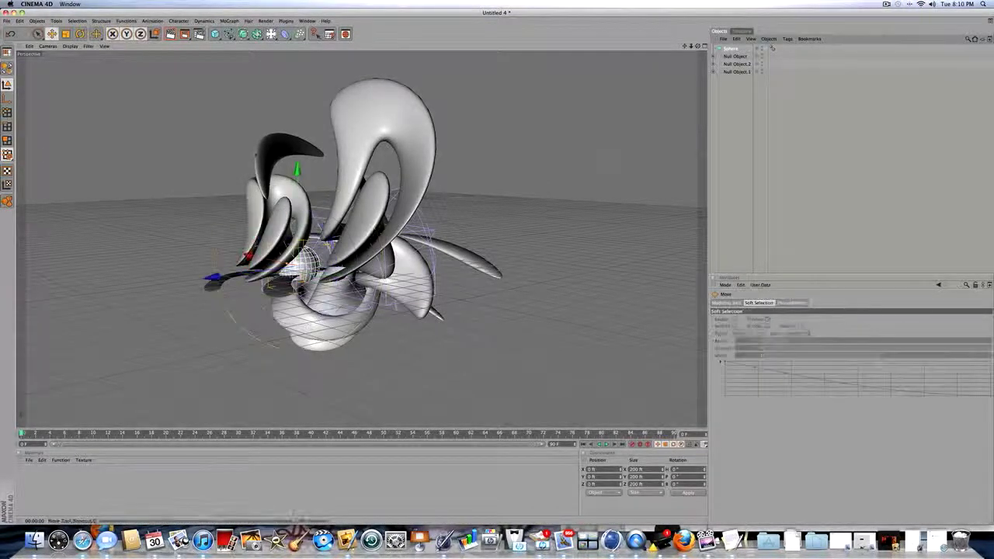
left_click_drag(295, 169, 296, 69)
left_click_drag(211, 168, 230, 166)
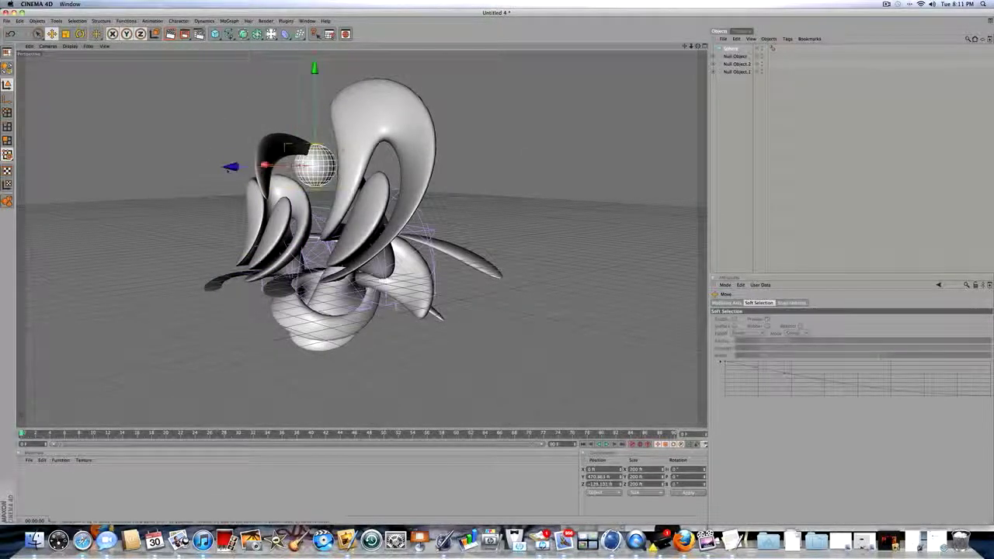
- Set the sphere's radius to 63 ft and its segments to 58, keeping its position between the upper shapes
left_click(733, 49)
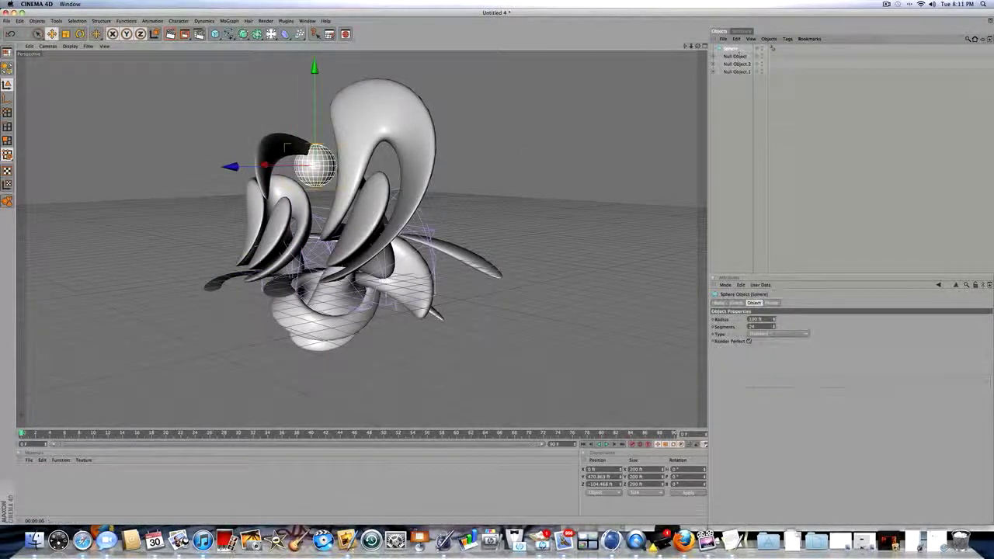
left_click_drag(774, 327, 773, 349)
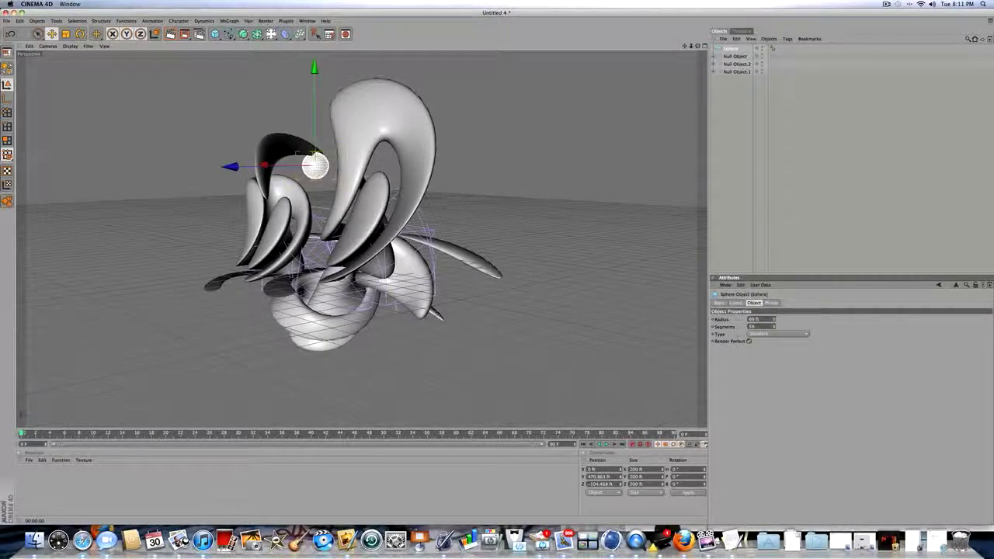
left_click(731, 50)
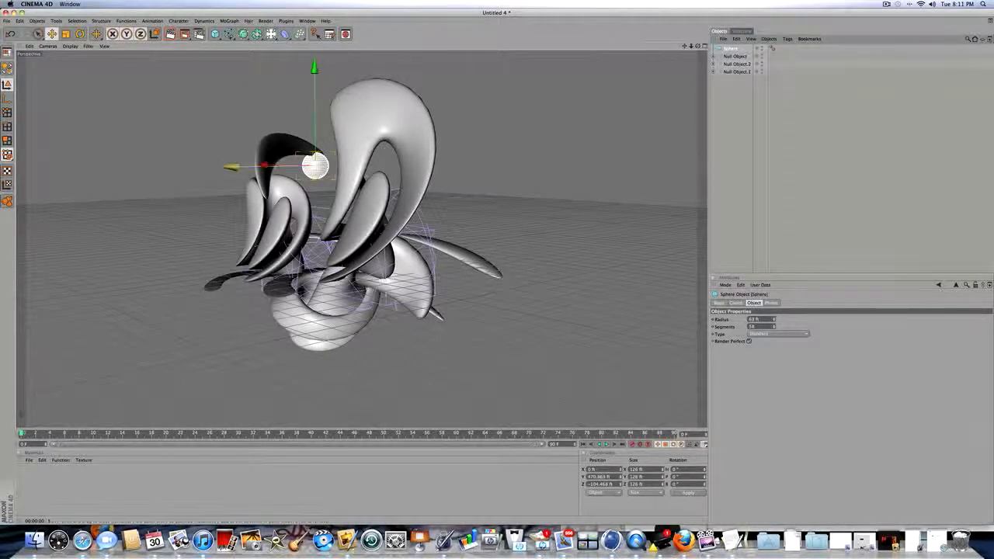
left_click_drag(264, 166, 180, 167)
key("super+z")
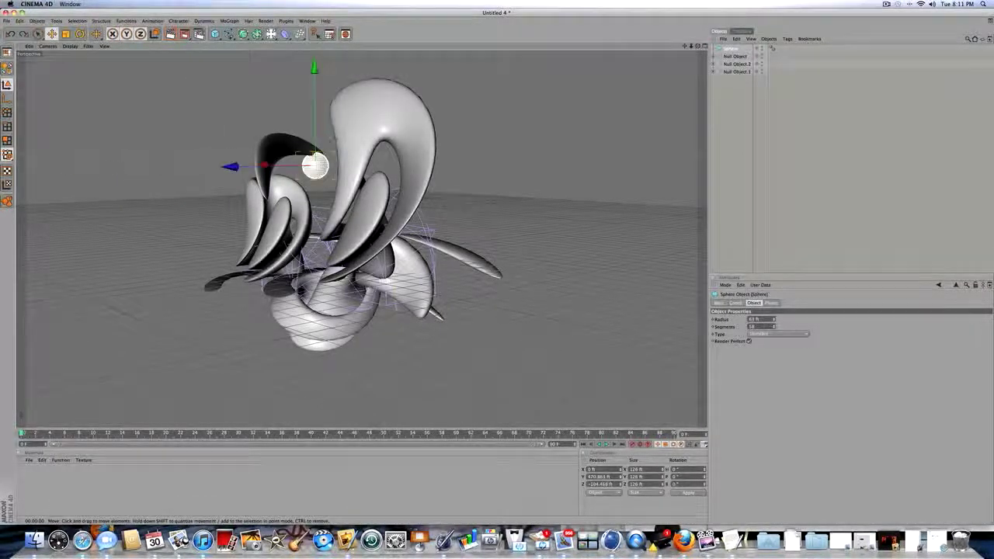
- Duplicate the sphere, move the copy below the large shapes near X -104, Y -325, Z -468 ft, and set its radius to 102 ft
left_click(728, 49)
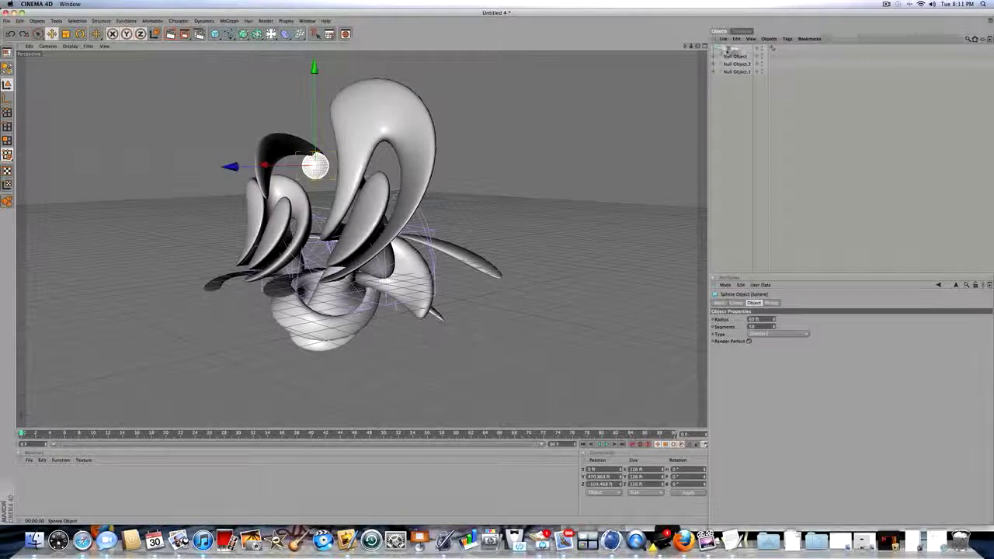
key("super+c")
key("super+v")
left_click_drag(232, 167, 293, 165)
left_click_drag(372, 68, 371, 165)
mouse_move(372, 218)
left_mouse_down()
mouse_move(371, 242)
mouse_move(371, 223)
left_mouse_up()
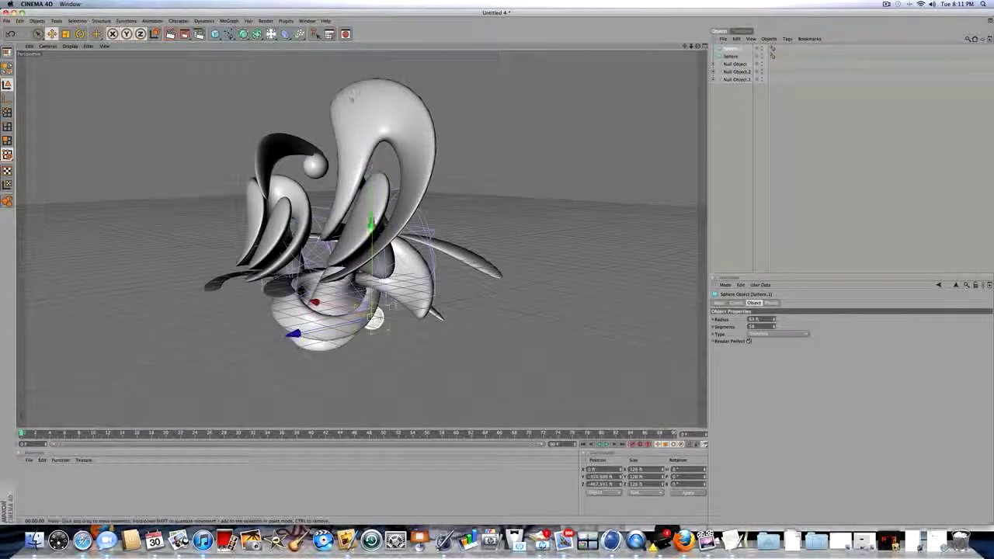
left_click_drag(314, 302, 326, 306)
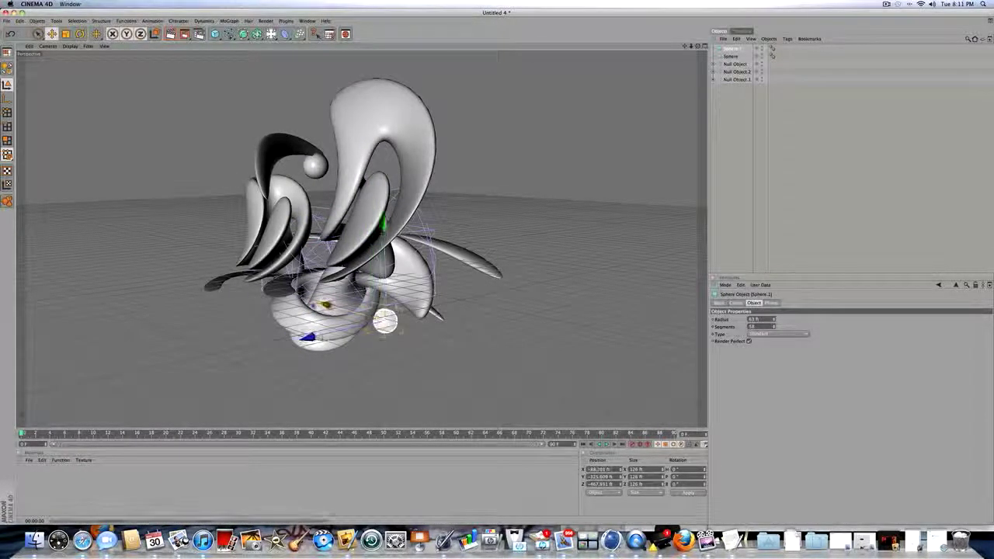
left_click_drag(773, 319, 774, 304)
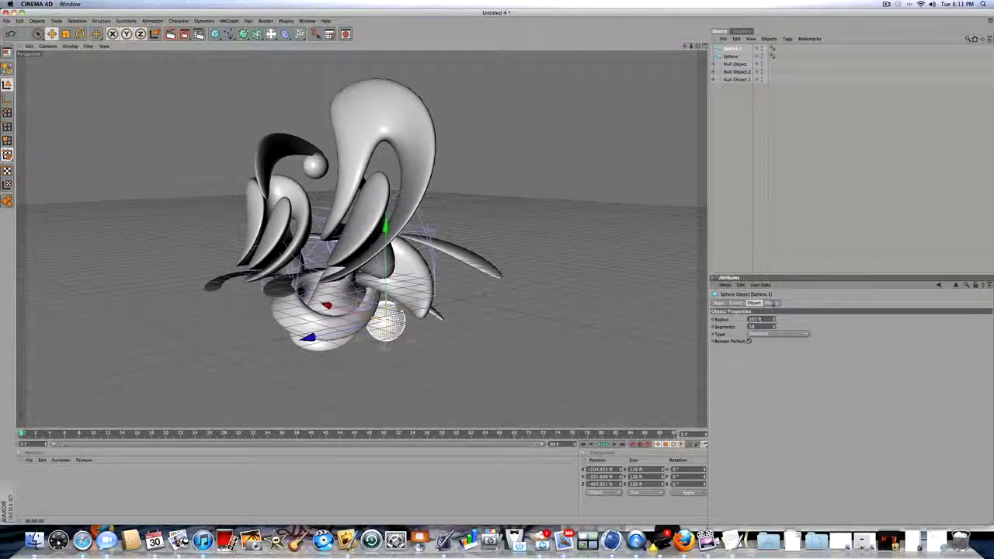
- Duplicate the 102 ft sphere and move the copy in front of the shapes' centre, to about X -463 ft and Y 102 ft
left_click(727, 50)
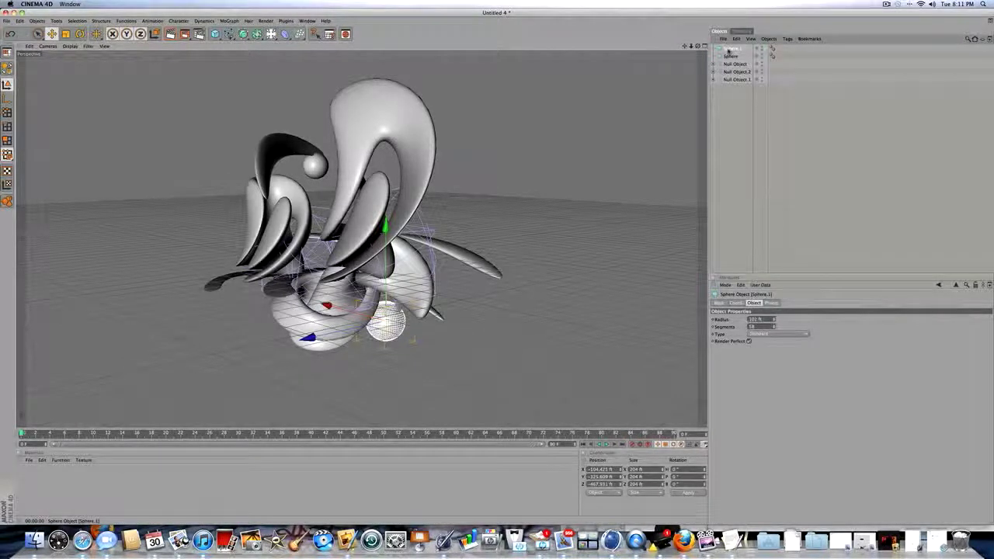
key("super+c")
key("super+v")
left_click_drag(346, 312, 260, 288)
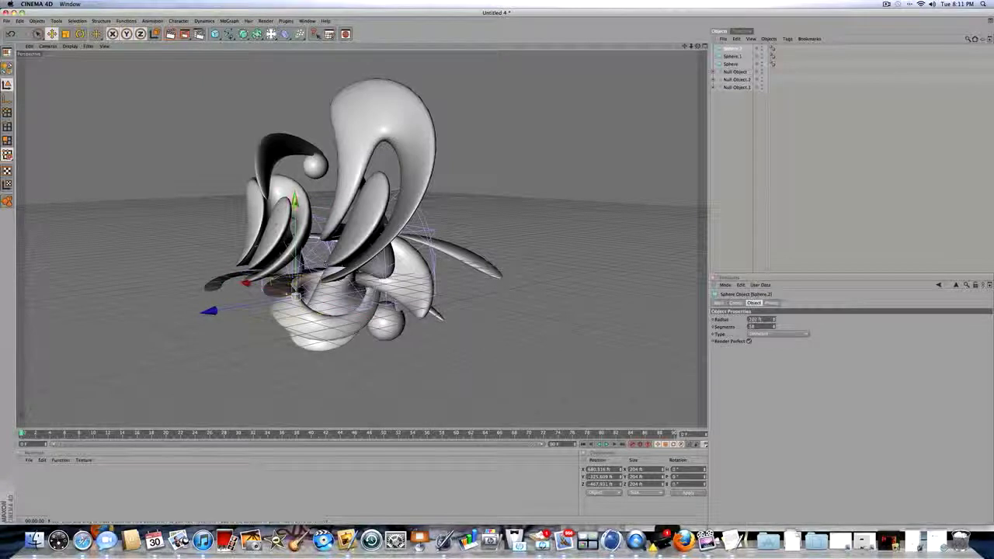
left_click_drag(295, 202, 295, 162)
left_click_drag(211, 268, 127, 278)
left_click_drag(180, 257, 231, 277)
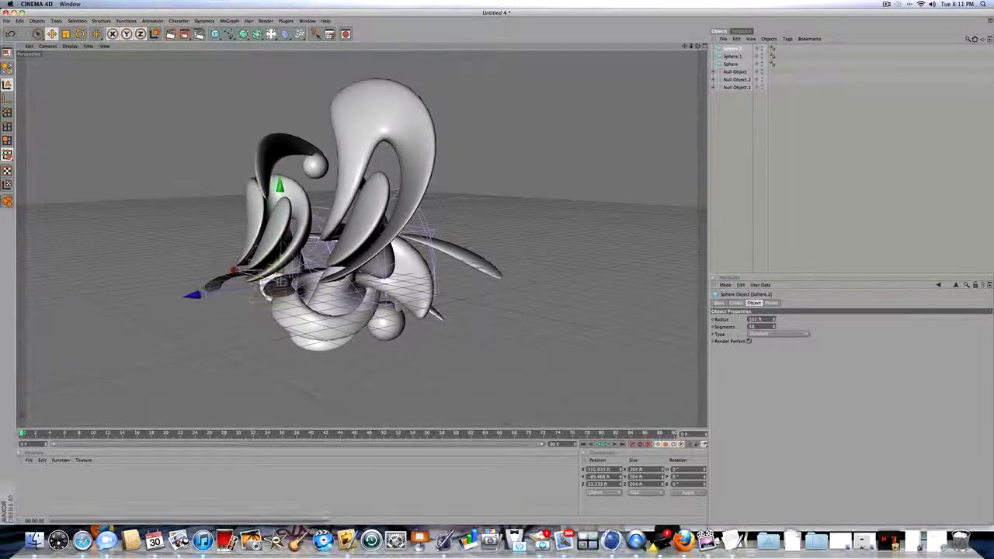
left_click_drag(280, 187, 279, 154)
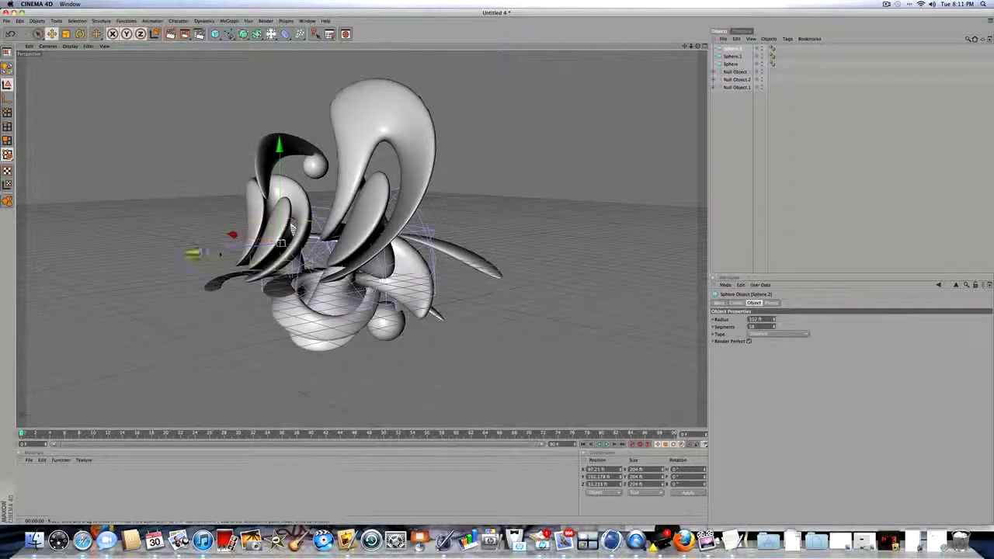
left_click_drag(194, 254, 230, 249)
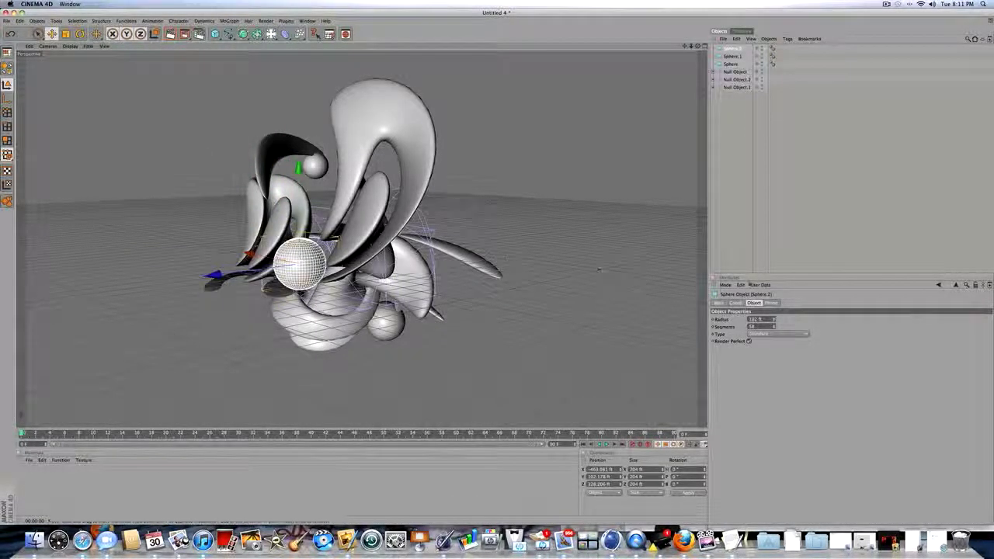
- Set the third sphere's radius to 39 ft and shift it slightly along Z toward the large shape
left_click_drag(773, 319, 773, 371)
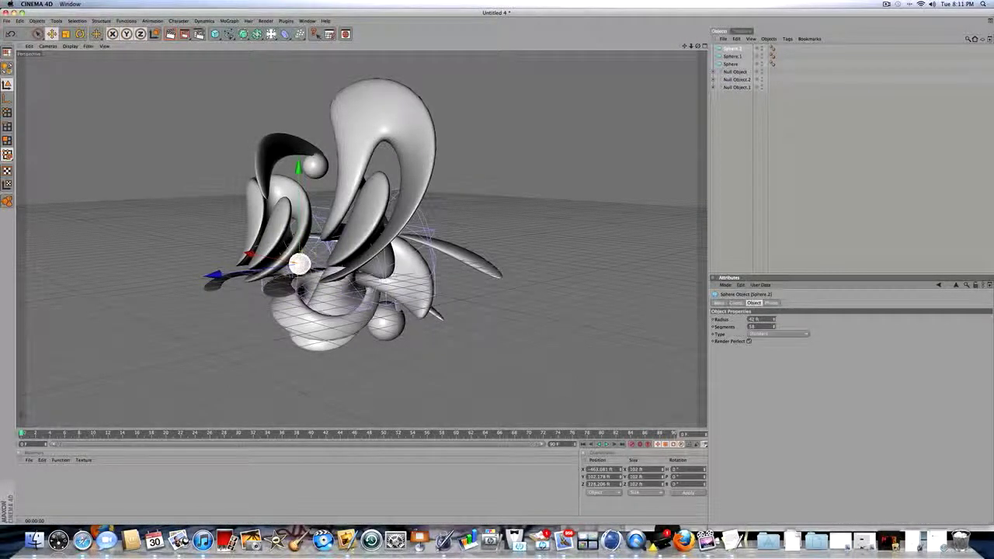
left_click_drag(211, 275, 222, 274)
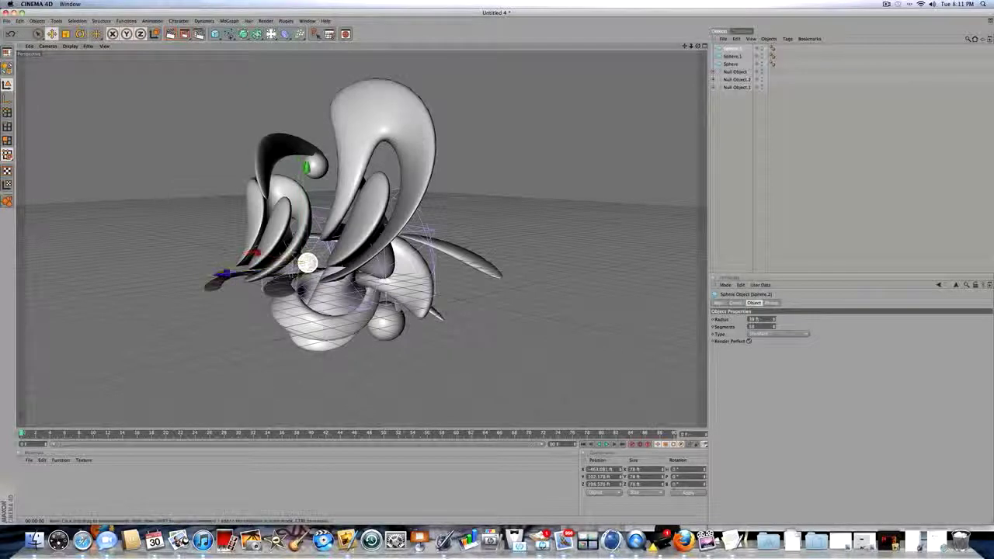
left_click(581, 83)
left_click_drag(698, 47, 858, 42)
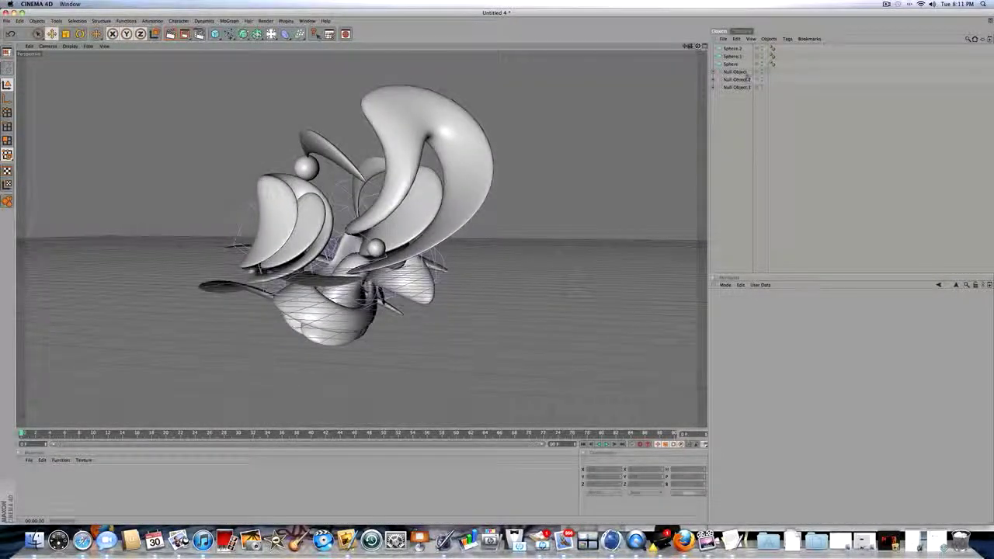
left_click(735, 71)
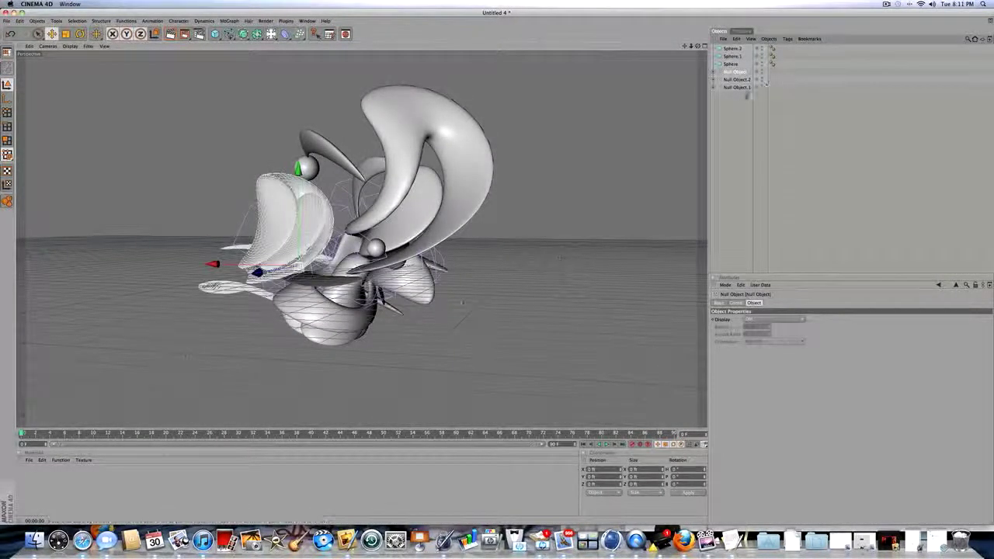
left_click(734, 104)
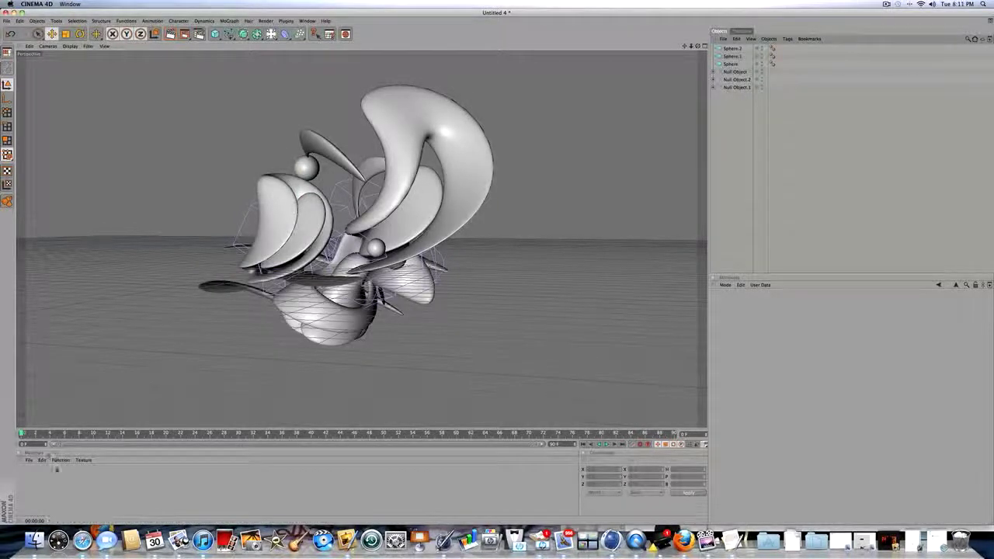
- Create a new material and set its color to pure white, RGB 255, 255, 255
left_click(28, 460)
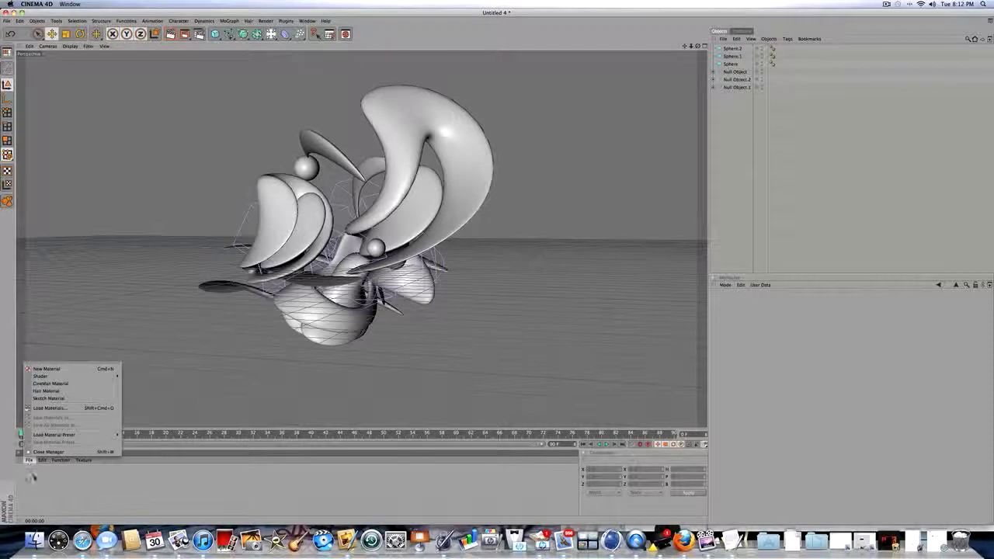
left_click(47, 369)
double_click(23, 473)
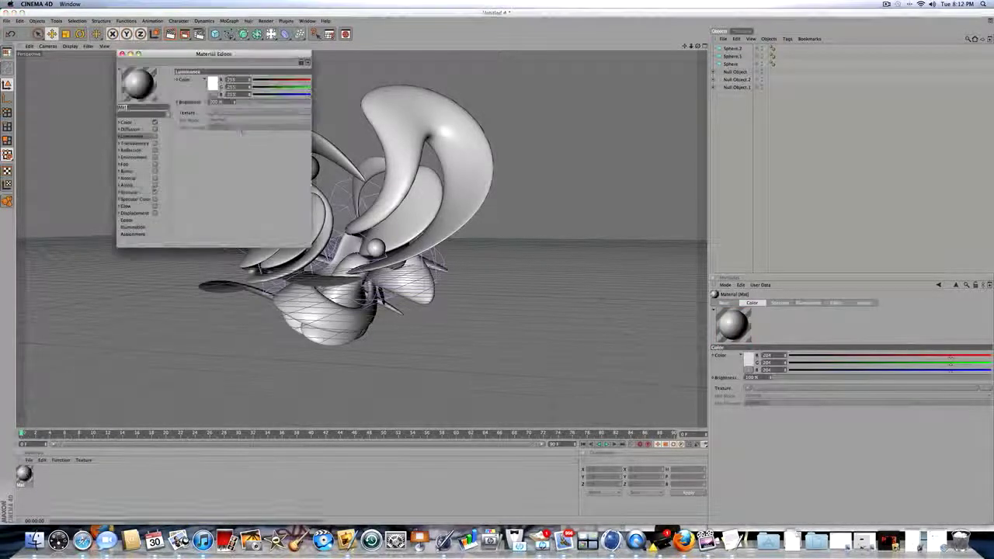
left_click(125, 122)
left_click(213, 83)
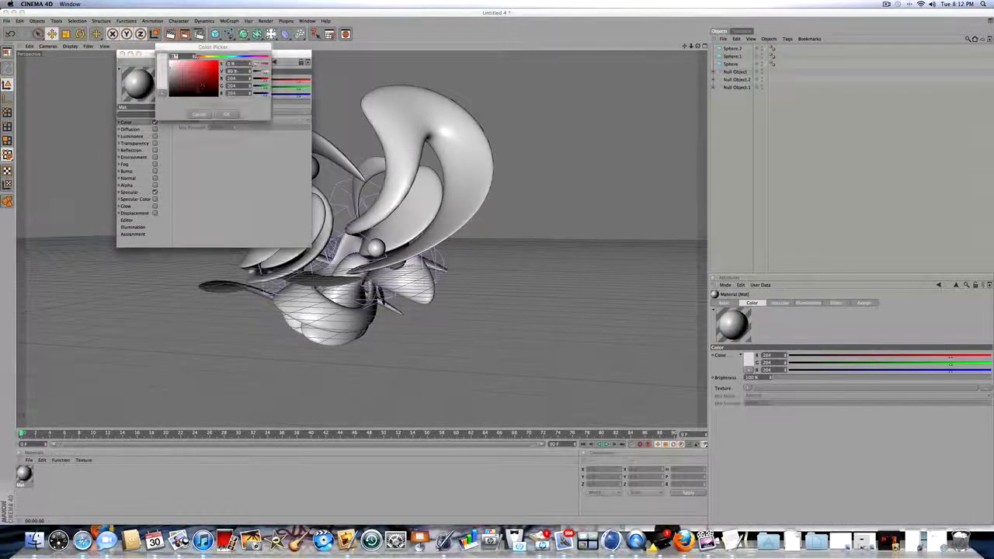
left_click(175, 63)
left_click(226, 115)
- Enable luminance on the white material and lower its luminance brightness
left_click(131, 136)
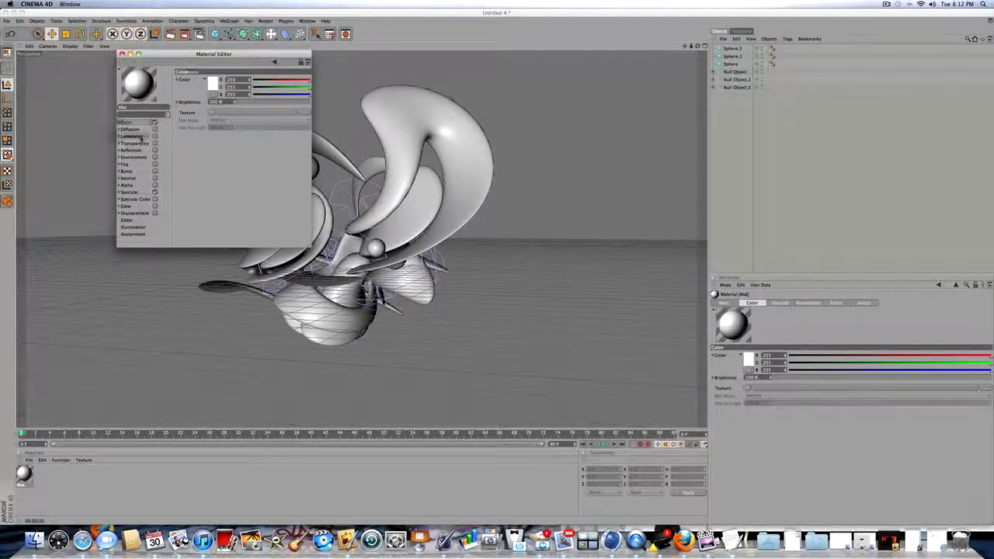
left_click(155, 136)
left_click(282, 103)
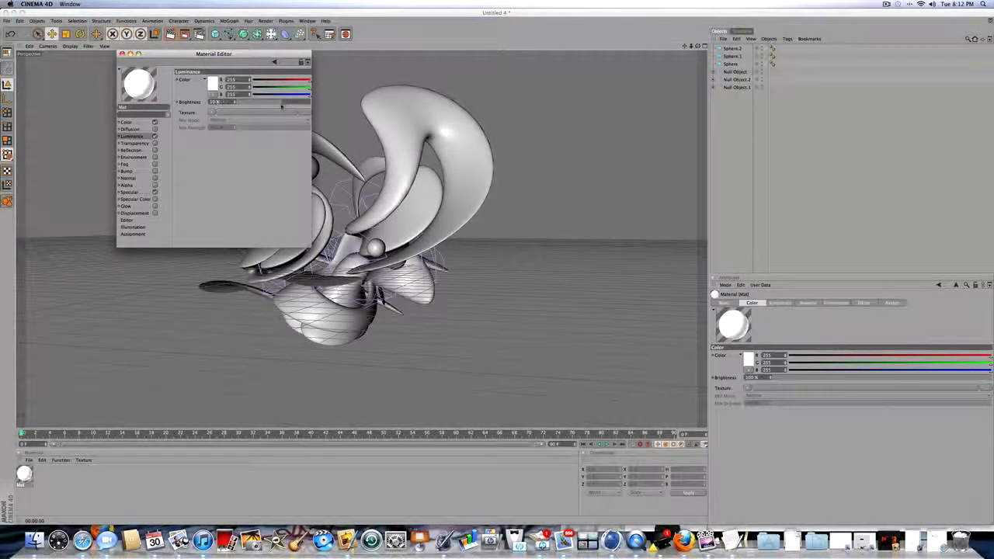
- Enable reflection on the white material with a brightness of 21% and close the material's settings
left_click(132, 149)
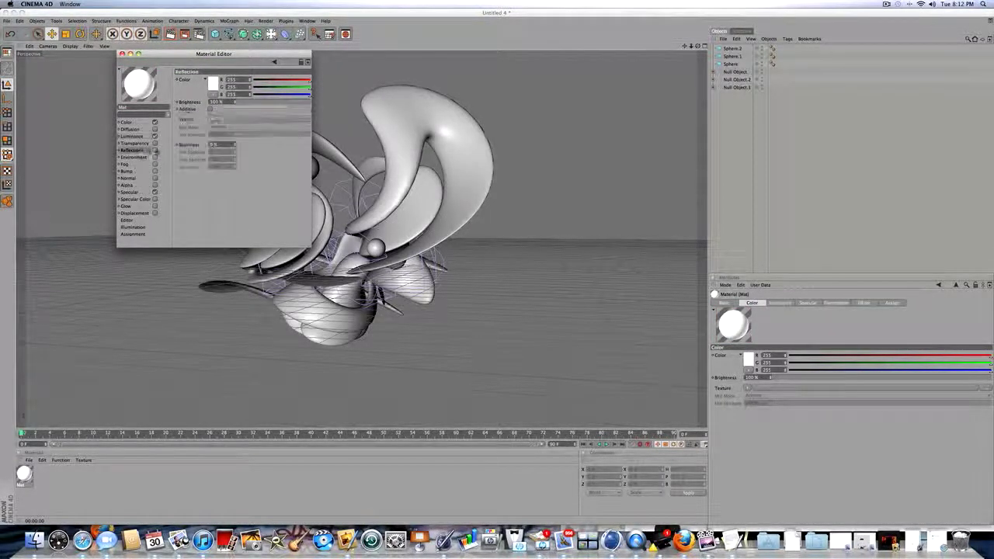
left_click(155, 150)
left_click(258, 104)
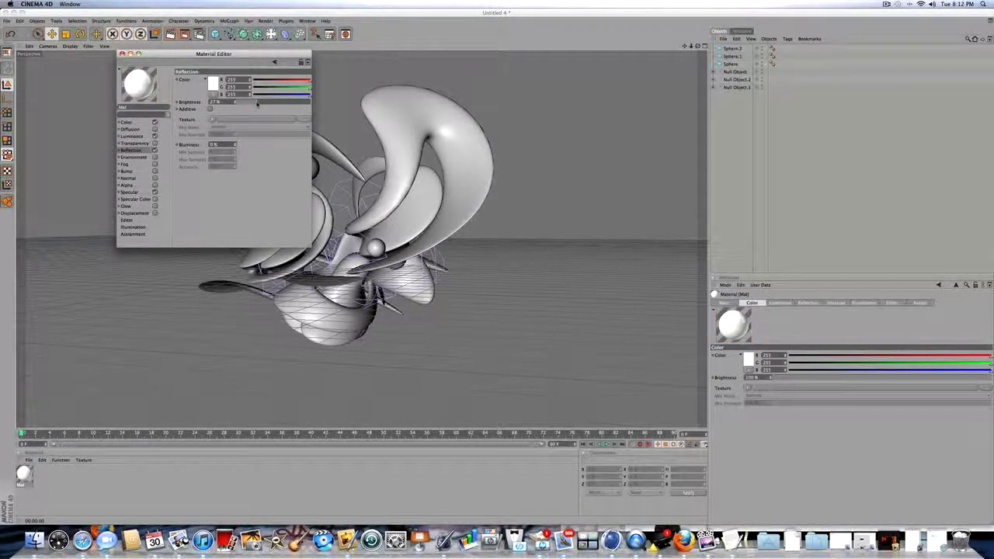
left_click_drag(258, 103, 253, 102)
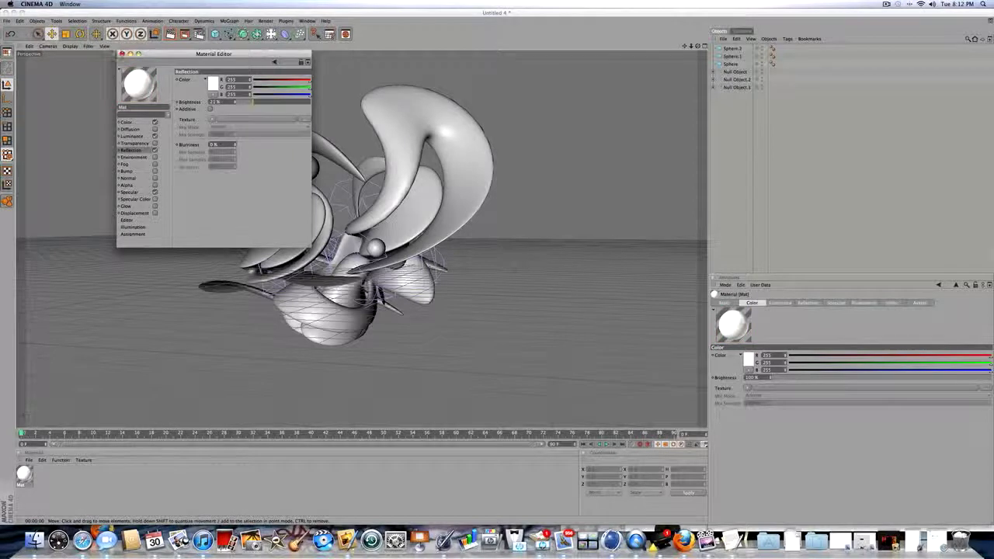
left_click(122, 54)
- Create a second material and set its color to black, RGB 0, 0, 0
double_click(51, 472)
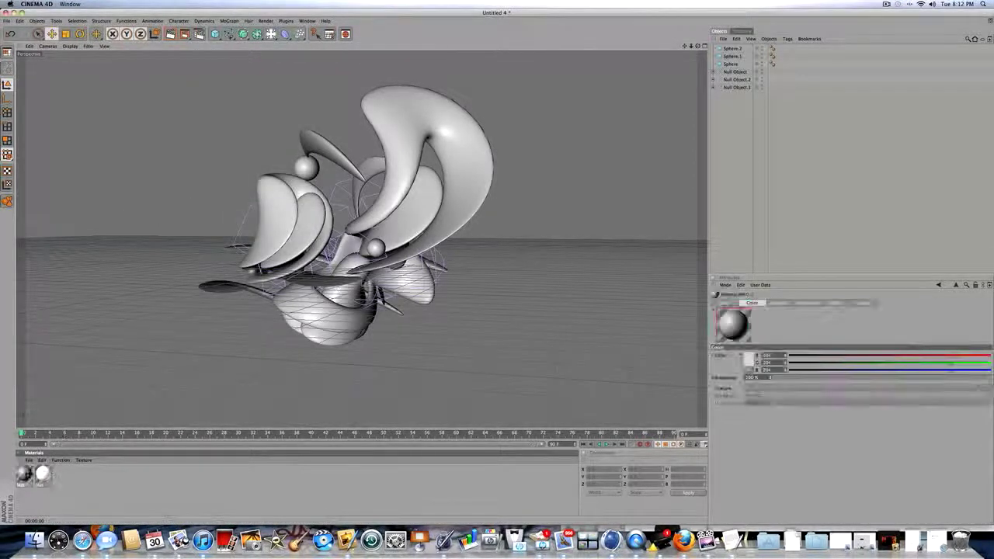
double_click(23, 474)
left_click(144, 121)
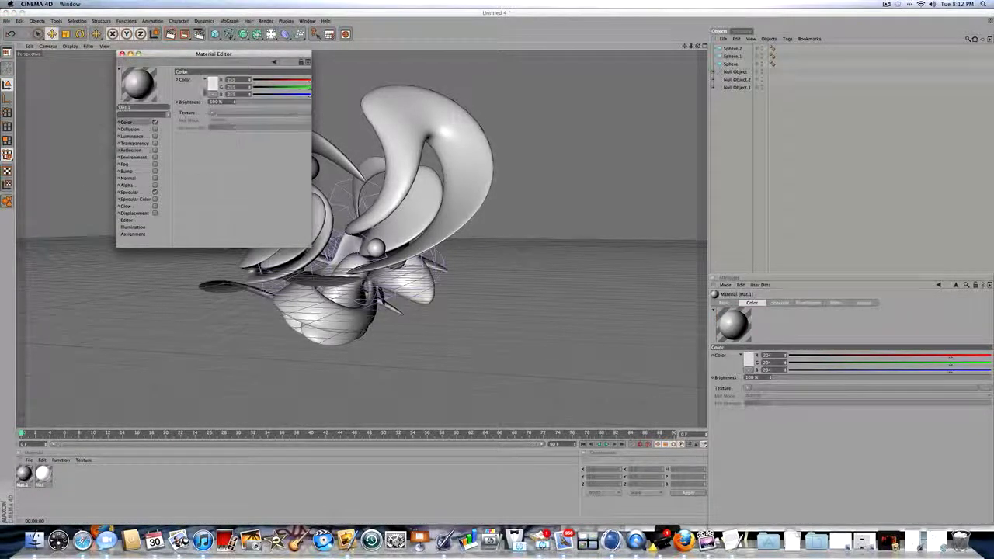
left_click(212, 83)
left_click(225, 114)
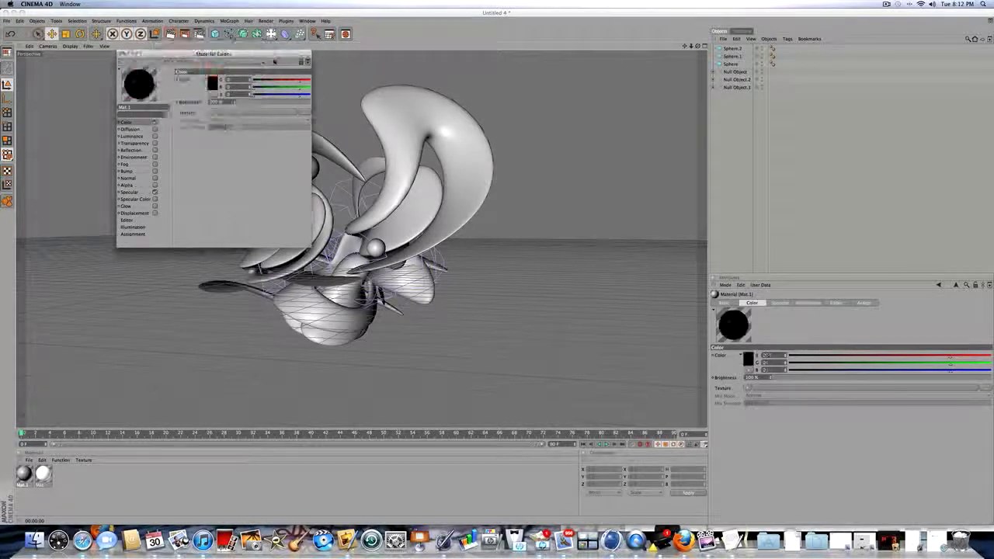
- Disable specular on the black material, enable reflection with a brightness of 8%, and close the material's settings
left_click(144, 192)
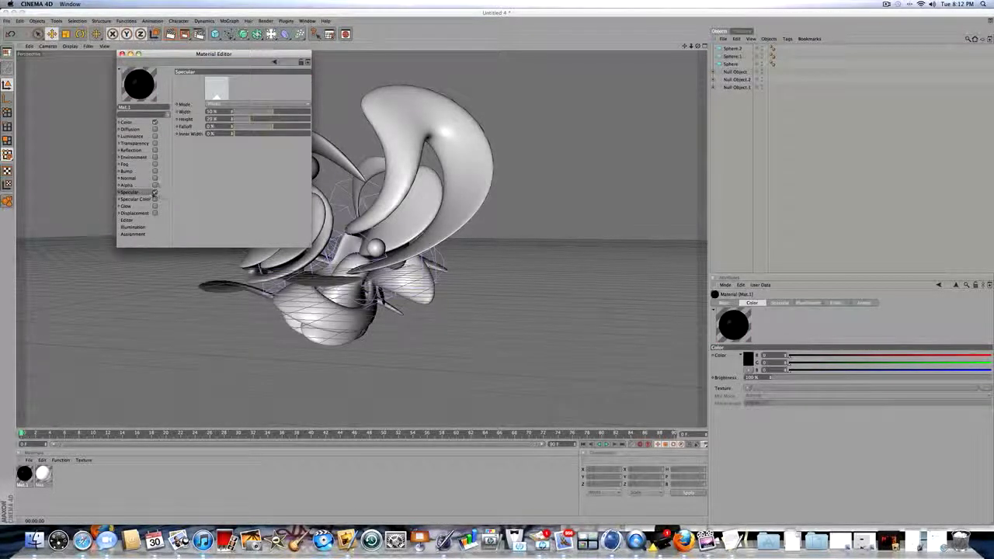
left_click(155, 150)
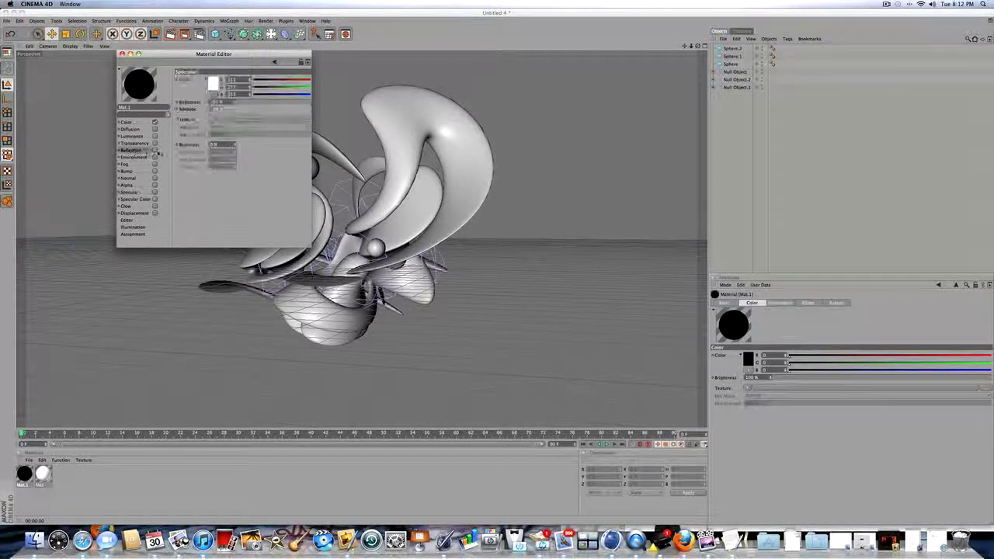
left_click(242, 103)
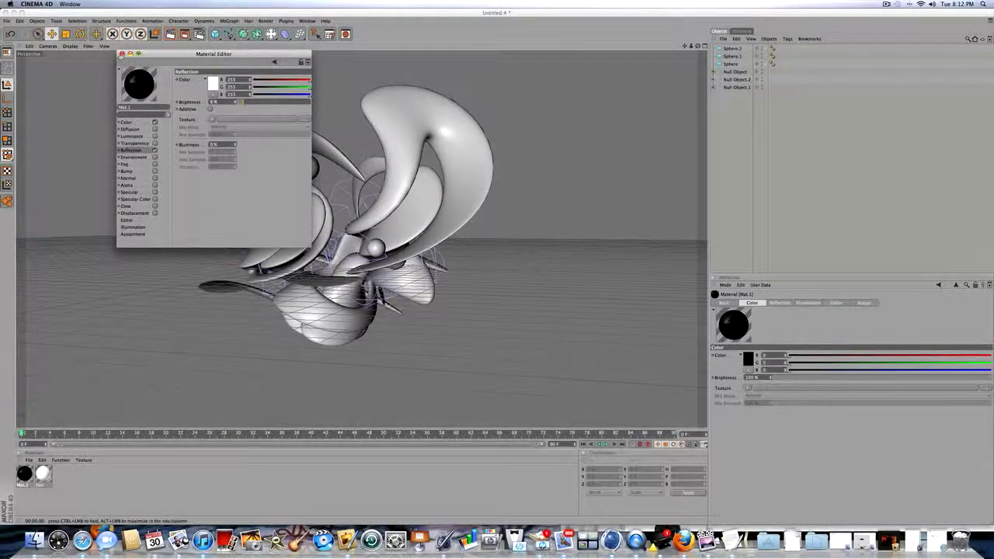
left_click(121, 53)
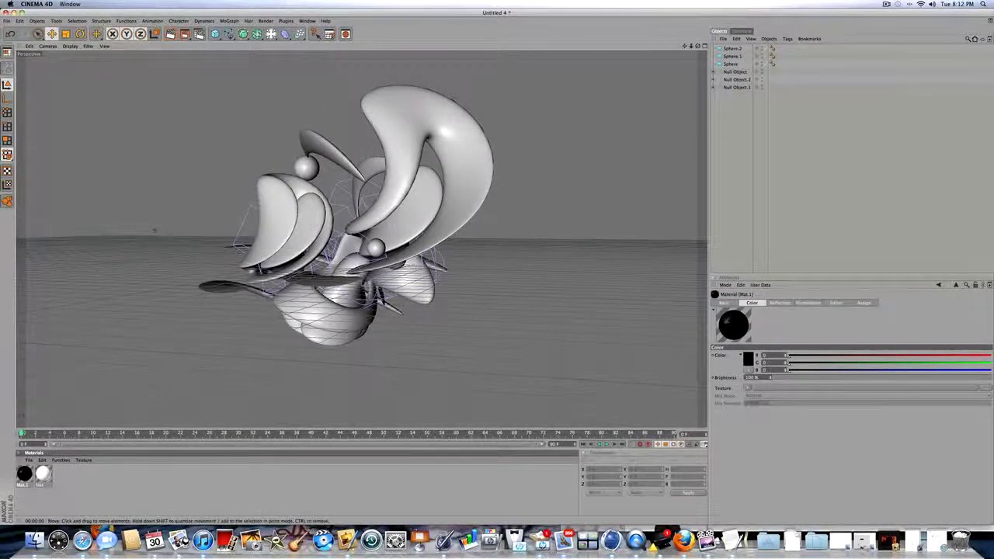
- Create a new material and set its color to pure red, RGB 255, 0, 0
double_click(68, 477)
double_click(27, 473)
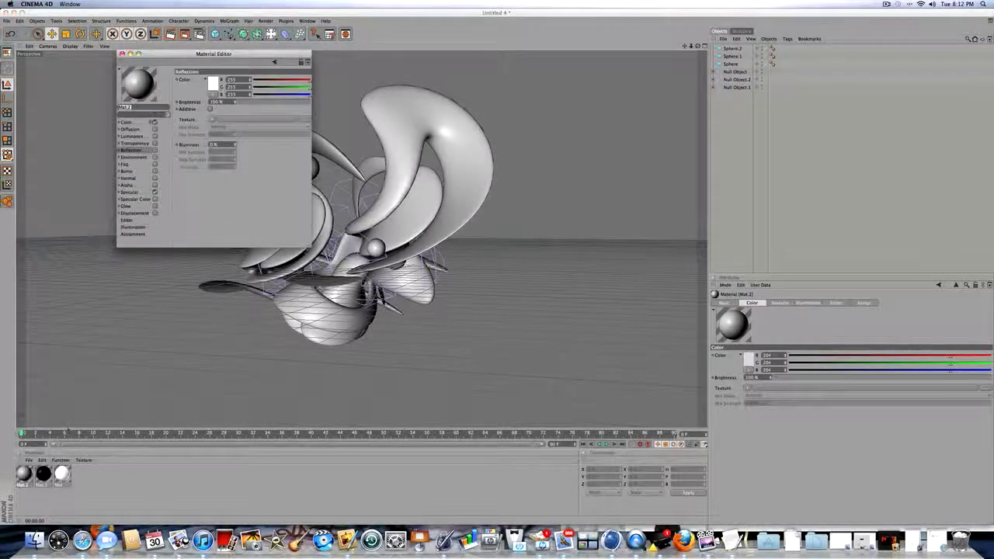
left_click(142, 123)
left_click(210, 83)
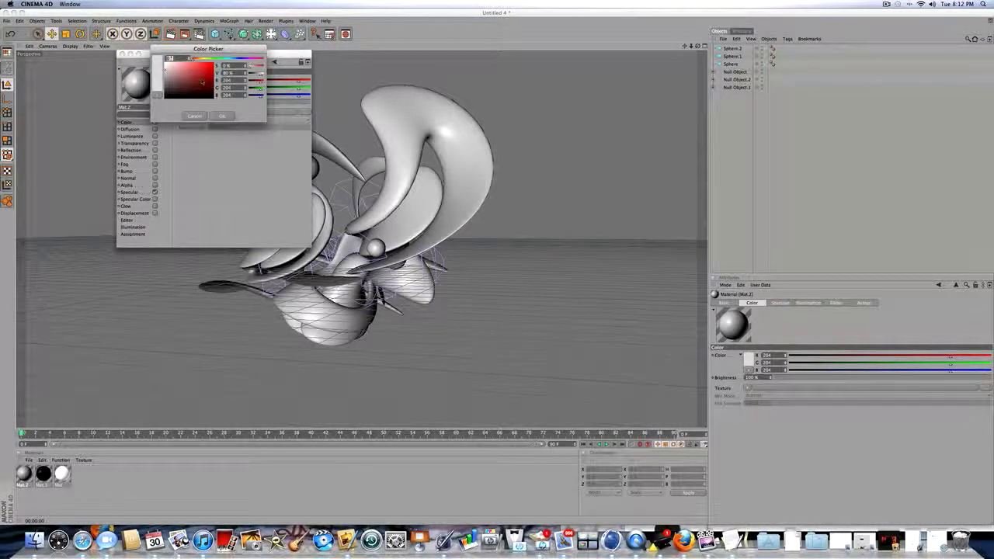
left_click(213, 62)
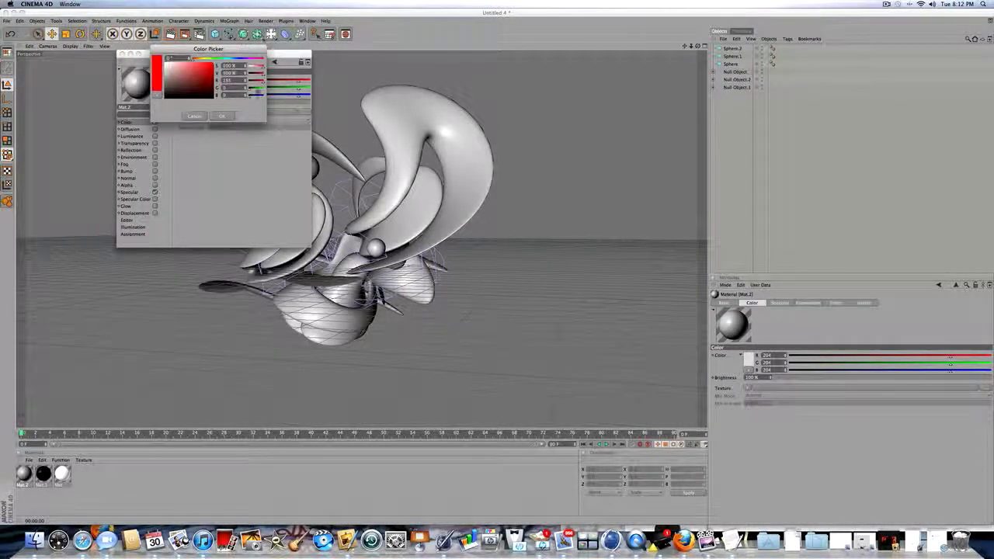
left_click(223, 115)
- Enable luminance on the red material, set its luminance color to red and lower the luminance brightness
left_click(131, 136)
left_click(155, 136)
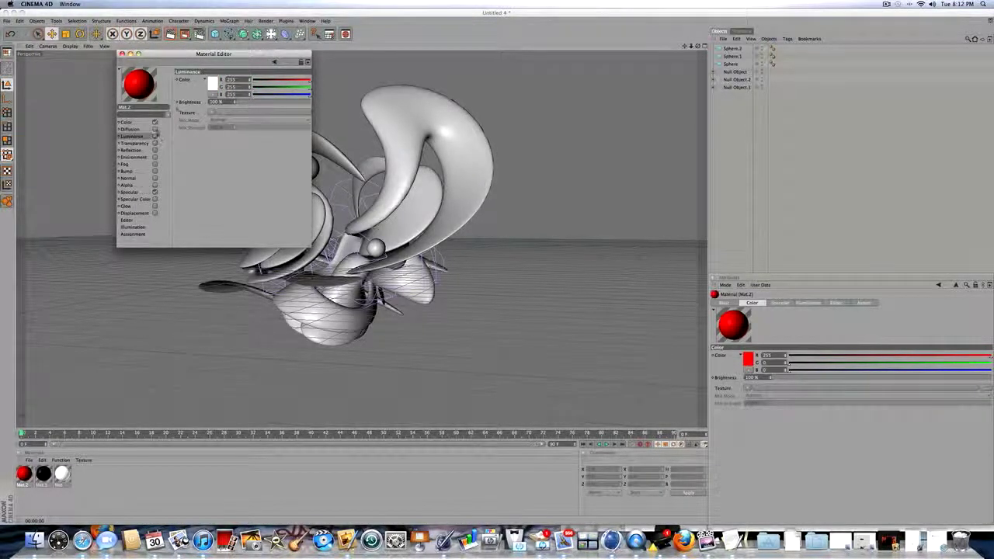
left_click(211, 84)
left_click(215, 63)
left_click(225, 119)
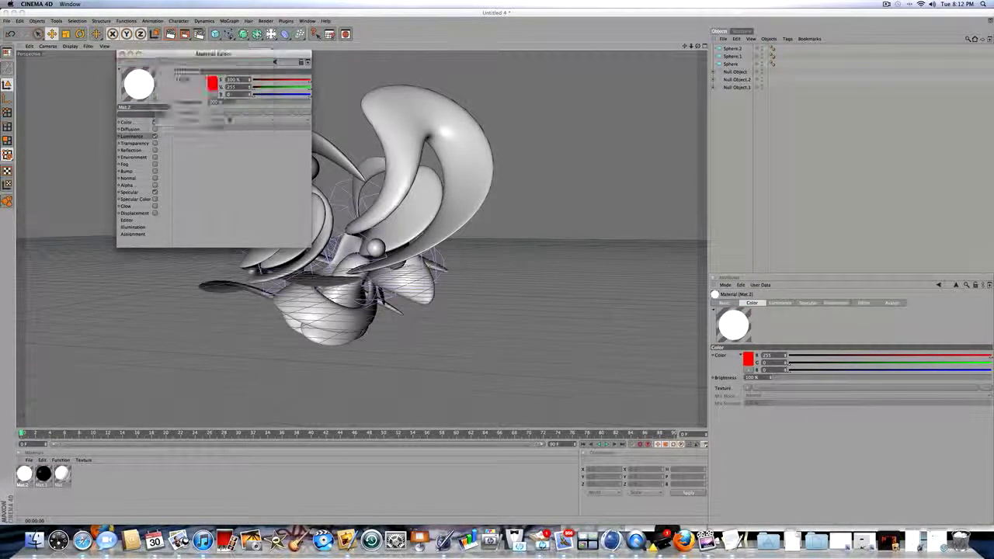
left_click_drag(255, 104, 269, 103)
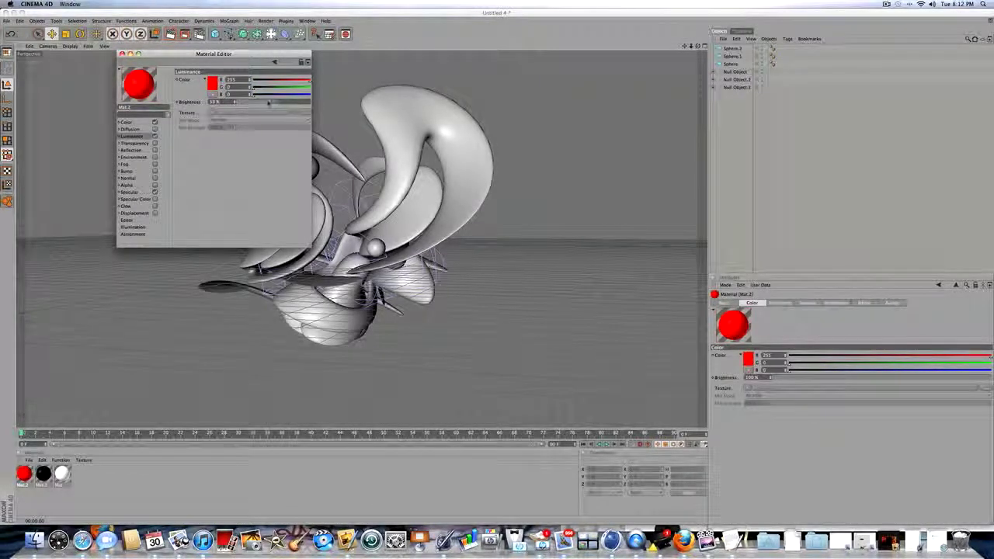
- Enable reflection on the red material with a Fresnel texture and close the material's settings
left_click(131, 150)
left_click(155, 150)
left_click(210, 120)
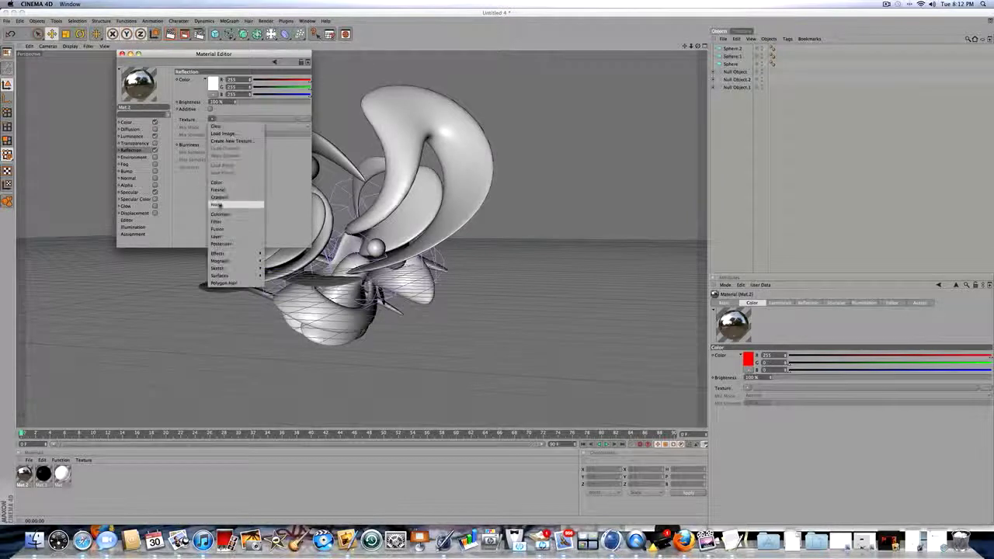
left_click(227, 195)
left_click(121, 53)
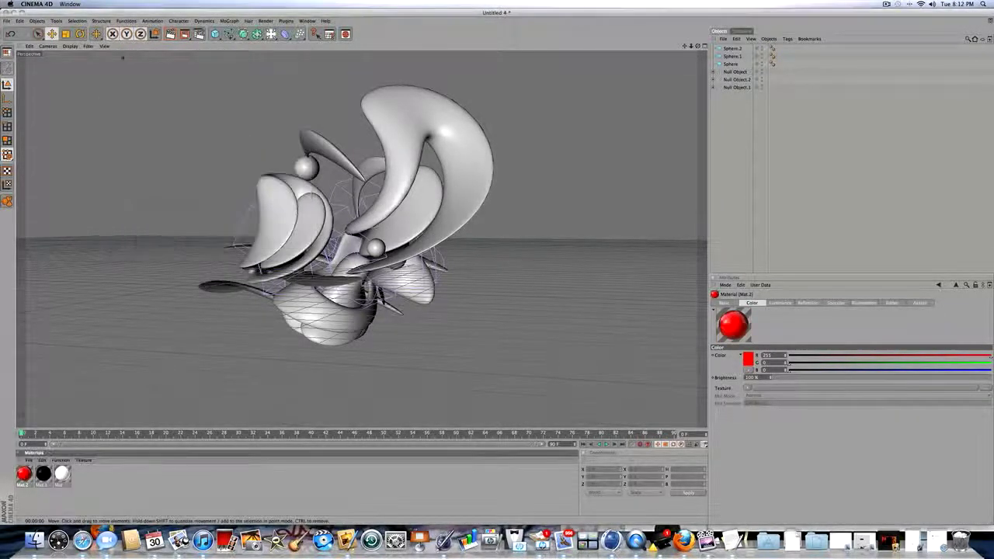
- Create another material and set its color to bright green, RGB 42, 255, 0
double_click(106, 478)
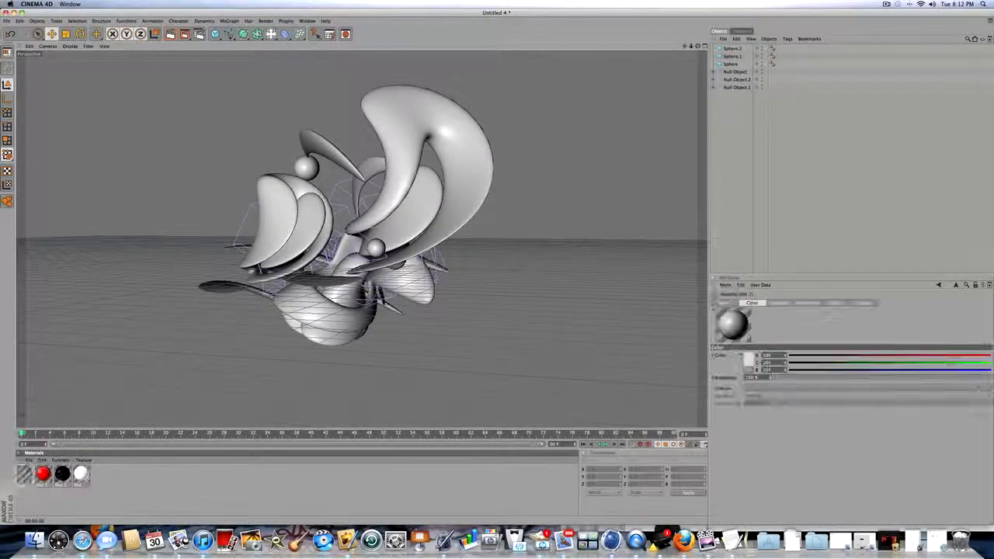
double_click(24, 474)
left_click(126, 122)
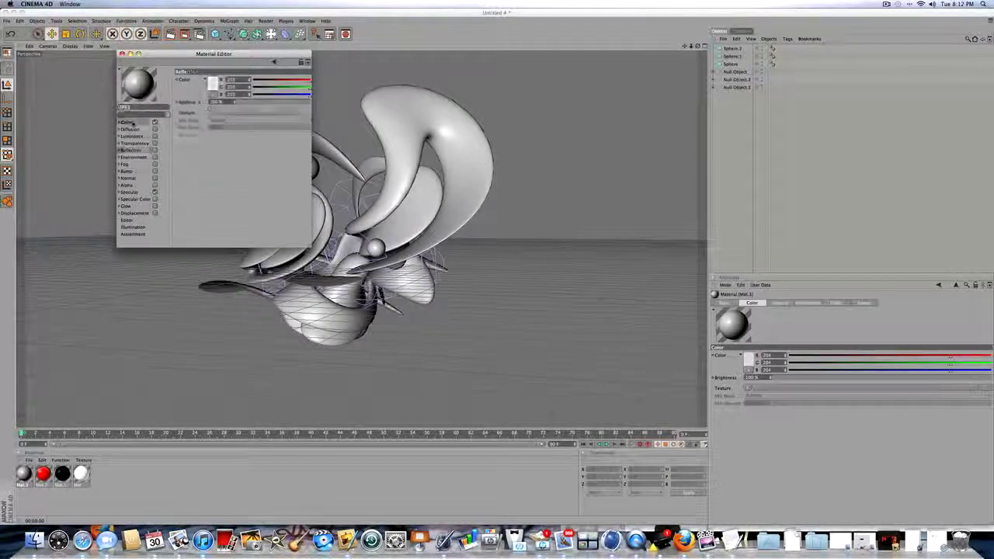
left_click(212, 82)
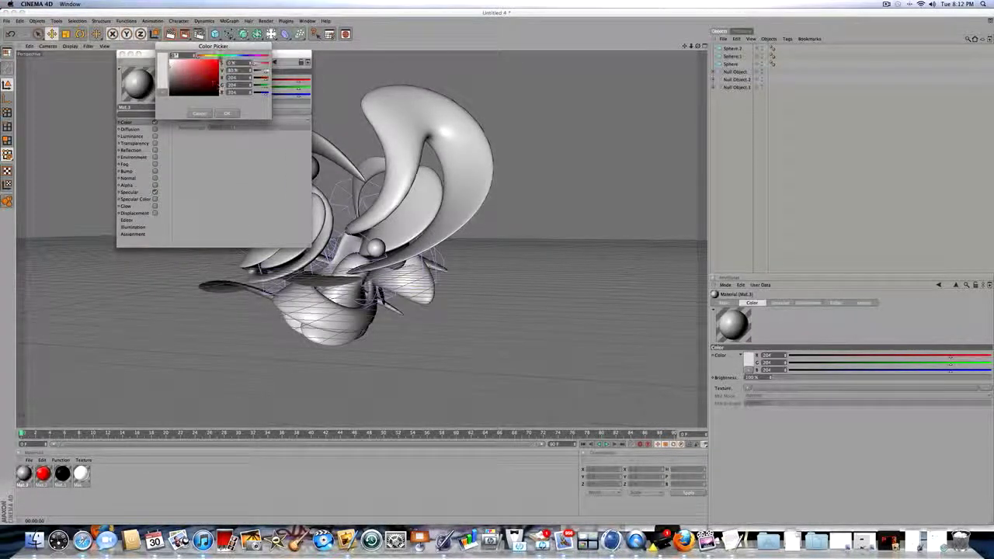
left_click(219, 56)
left_click(218, 60)
left_click(228, 114)
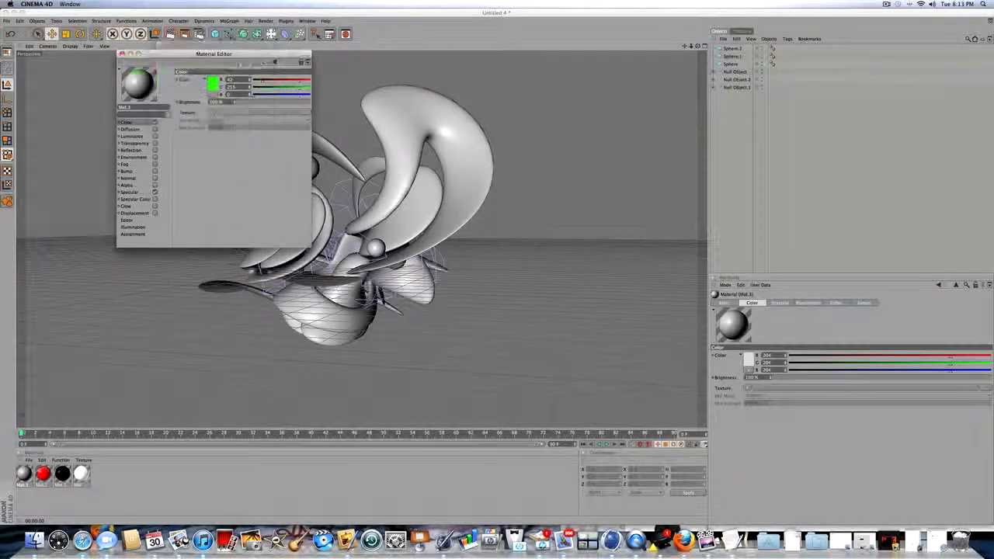
- Enable luminance on the green material and set its luminance color to bright green
left_click(154, 136)
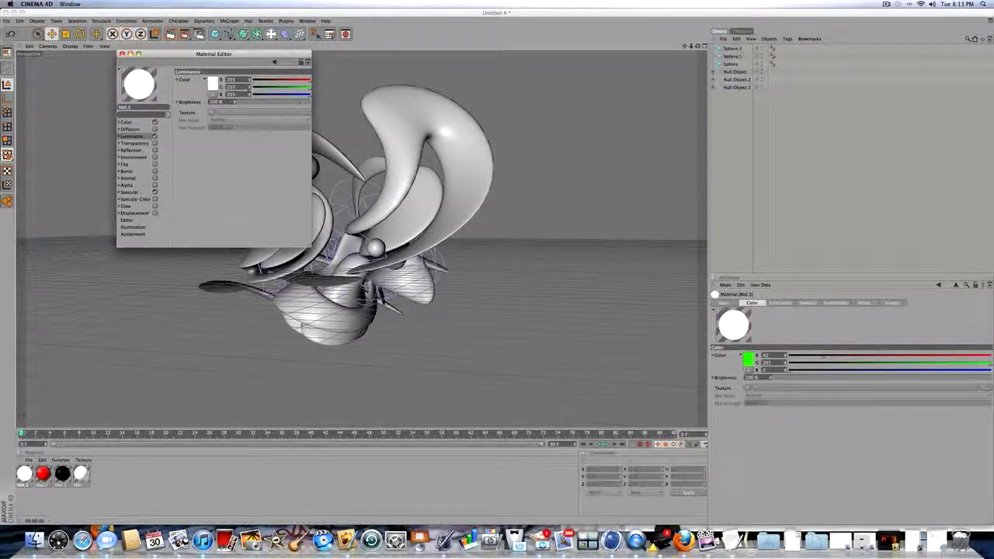
left_click(214, 84)
left_click(224, 60)
left_click(221, 64)
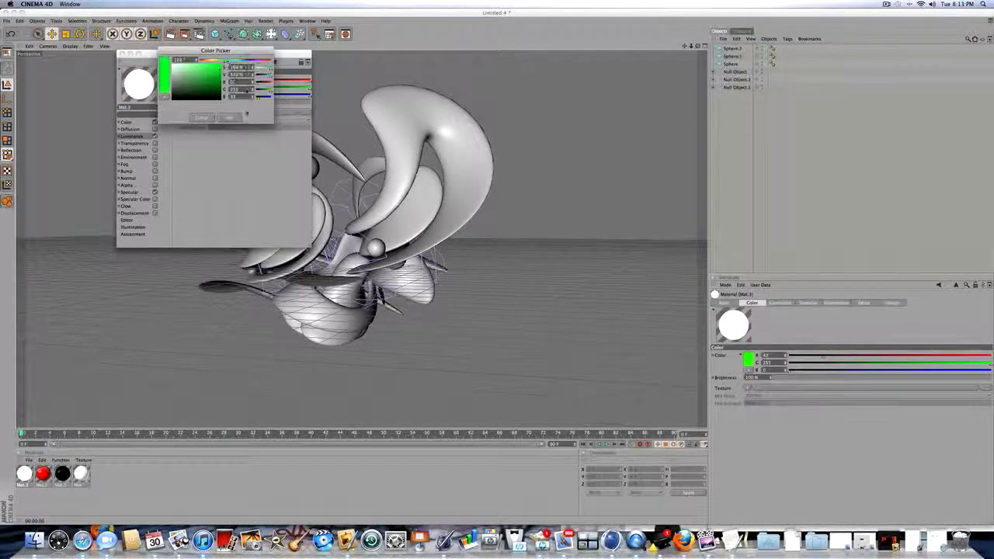
left_click(235, 117)
- Enable reflection on the green material with a Fresnel texture and close the material's settings
left_click(134, 143)
left_click(131, 150)
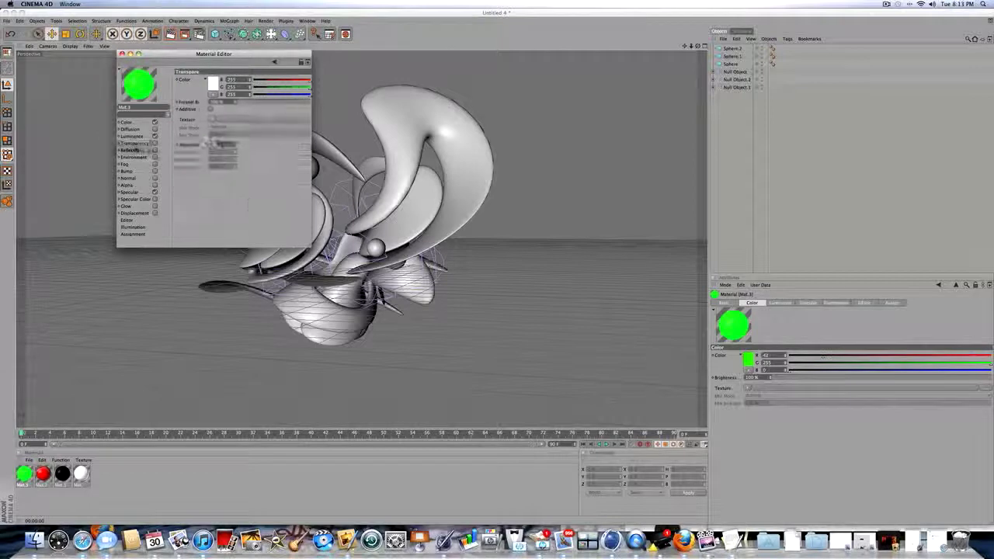
left_click(155, 150)
left_click(210, 116)
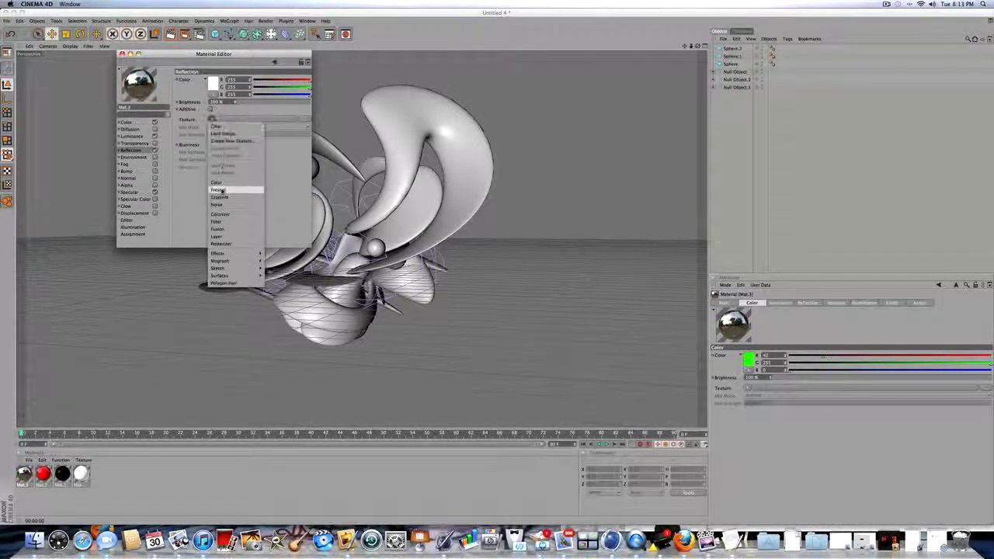
left_click(233, 188)
left_click(122, 54)
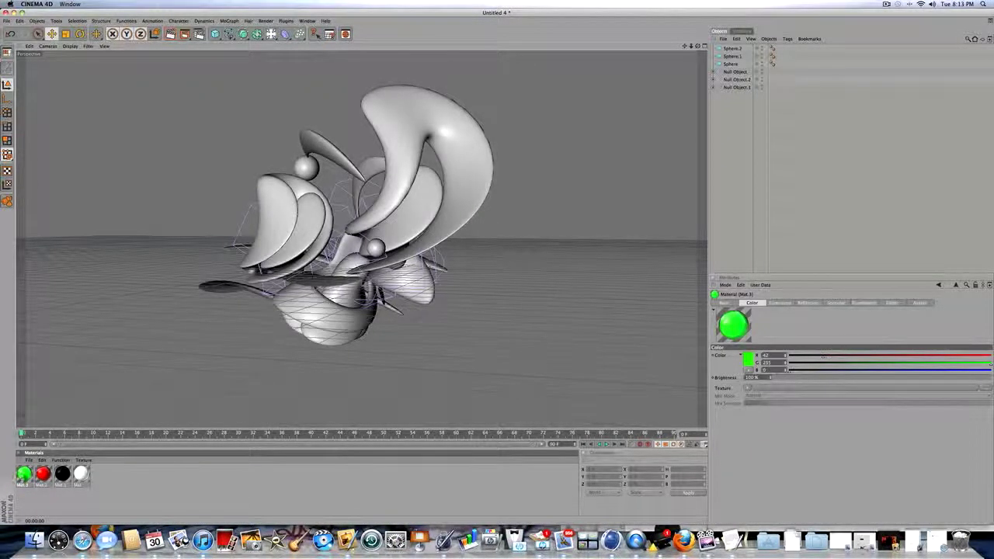
- Duplicate the green material and set the copy's color to yellow, RGB 255, 229, 0
key("super+c")
key("super+v")
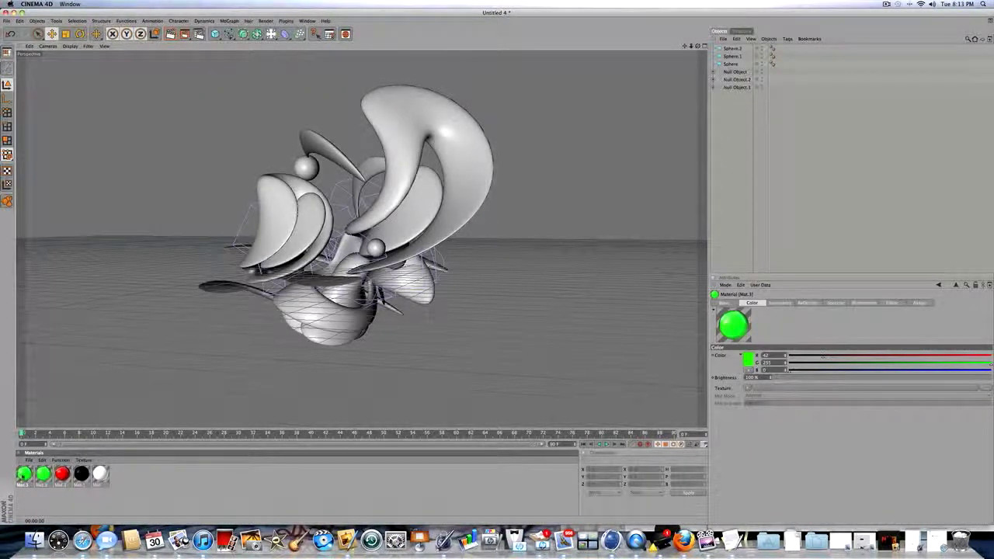
double_click(26, 475)
left_click(126, 122)
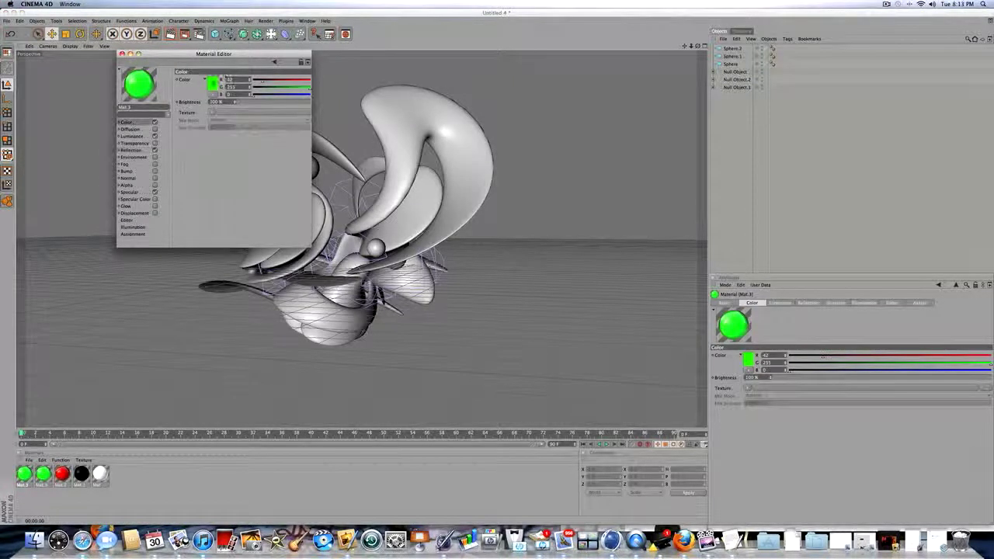
left_click(214, 84)
left_click_drag(210, 59, 207, 59)
left_click(212, 65)
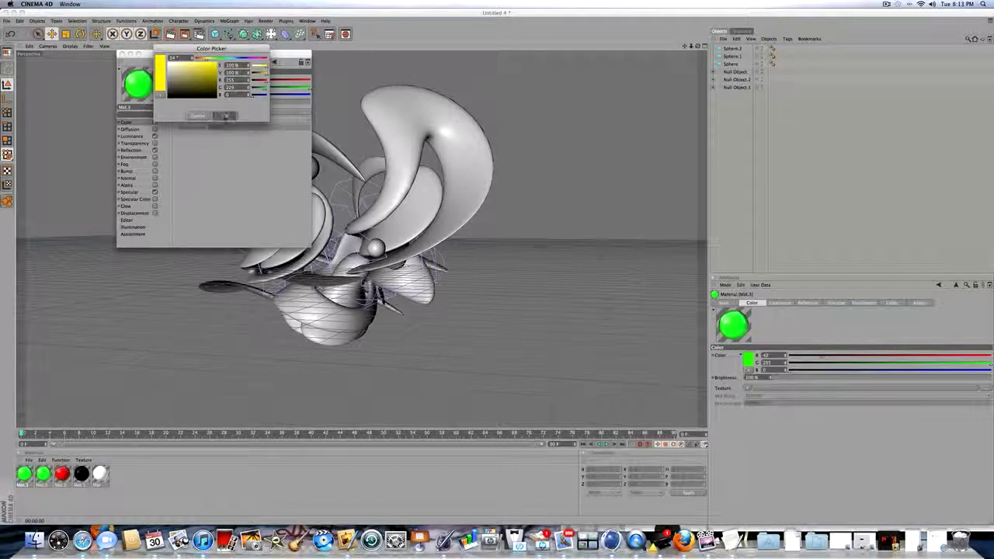
left_click(225, 116)
- Set the duplicated material's luminance color to yellow and close the material's settings
left_click(132, 136)
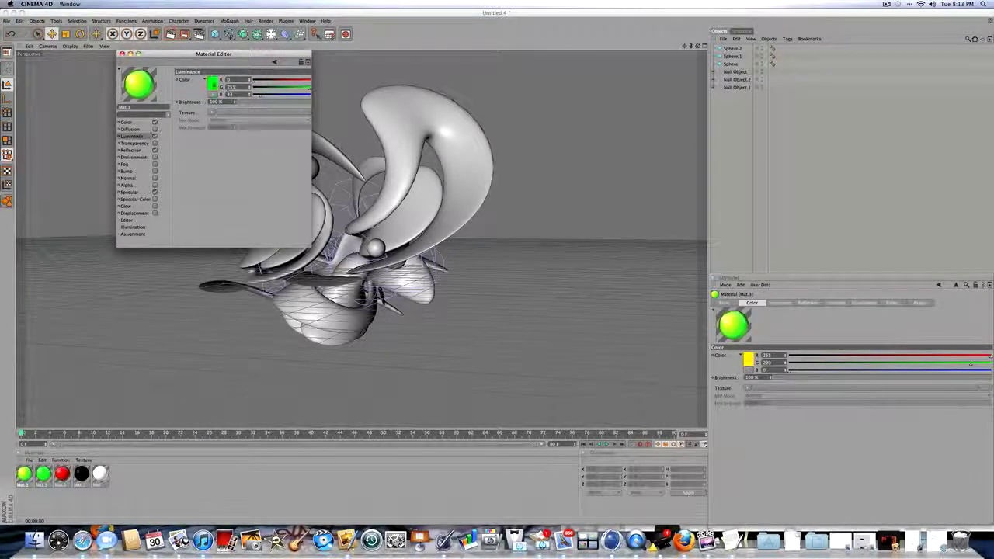
left_click(212, 83)
left_click(208, 59)
left_click(225, 115)
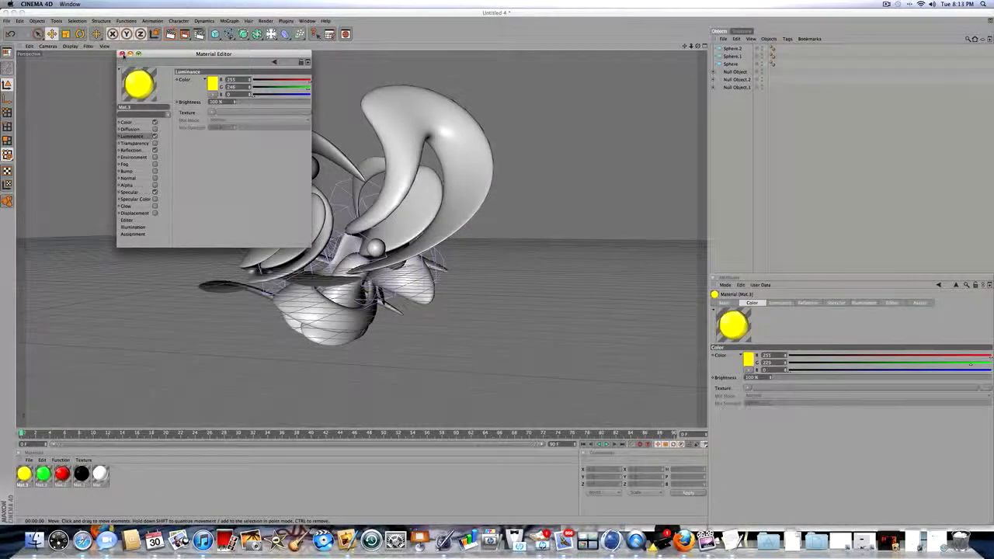
left_click(121, 54)
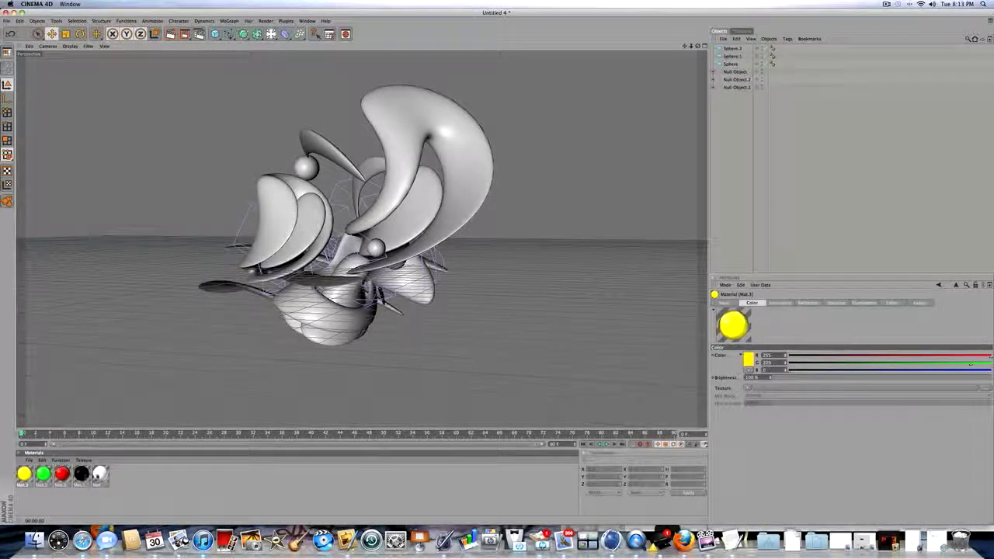
- Apply the white material to the large crescent and lower rounded shape, and the red one to the thin lower-left shape and the upper sphere
left_click_drag(409, 108, 412, 111)
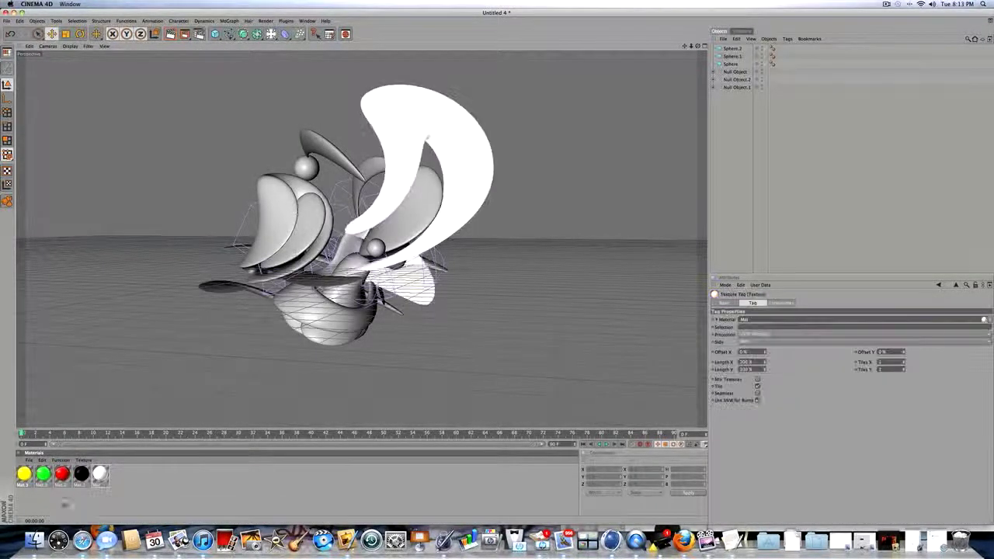
left_click_drag(177, 424, 326, 311)
left_click_drag(202, 294, 203, 292)
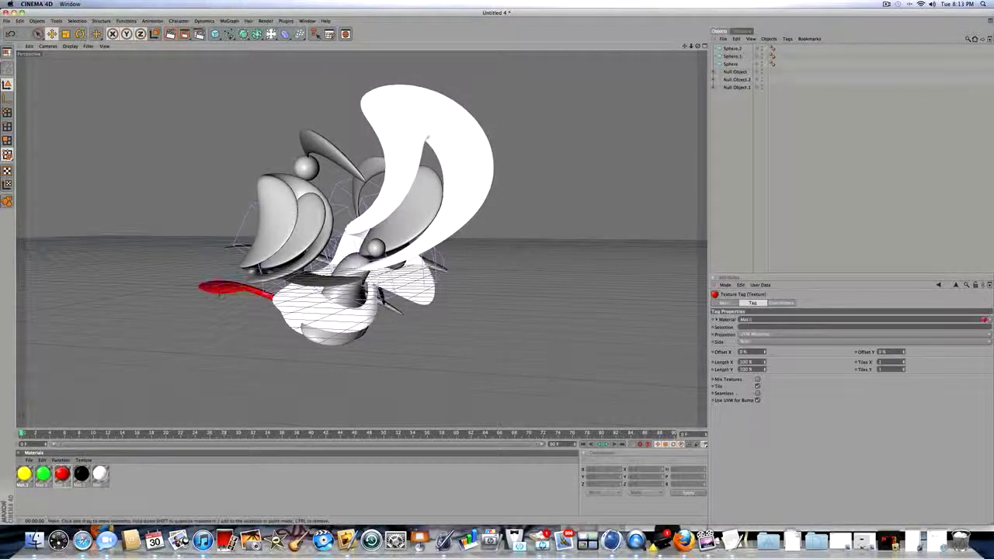
left_click_drag(306, 166, 307, 166)
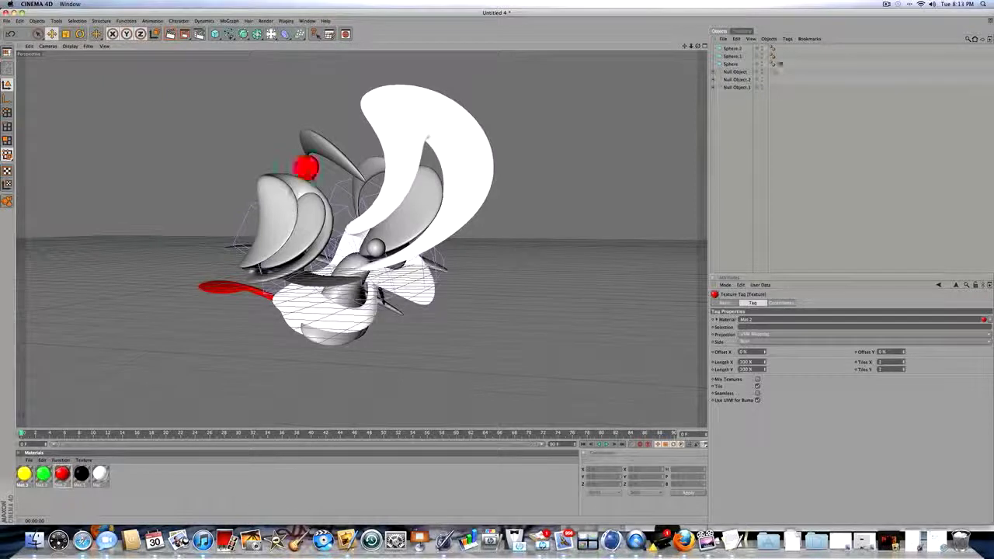
- Apply the black material to the outer curved shape on the left and to the inner shape at the model's base
left_click_drag(277, 223, 278, 223)
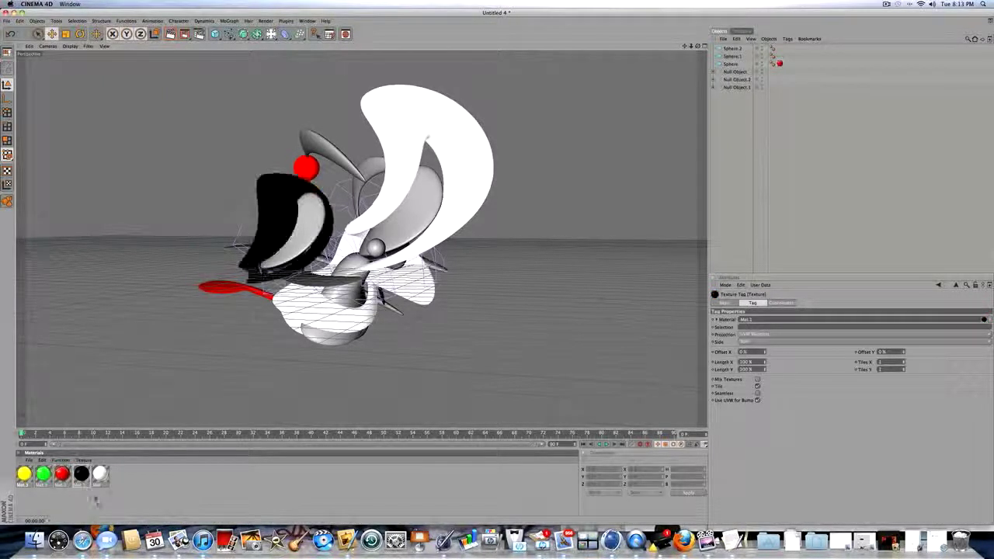
left_click_drag(322, 341, 322, 340)
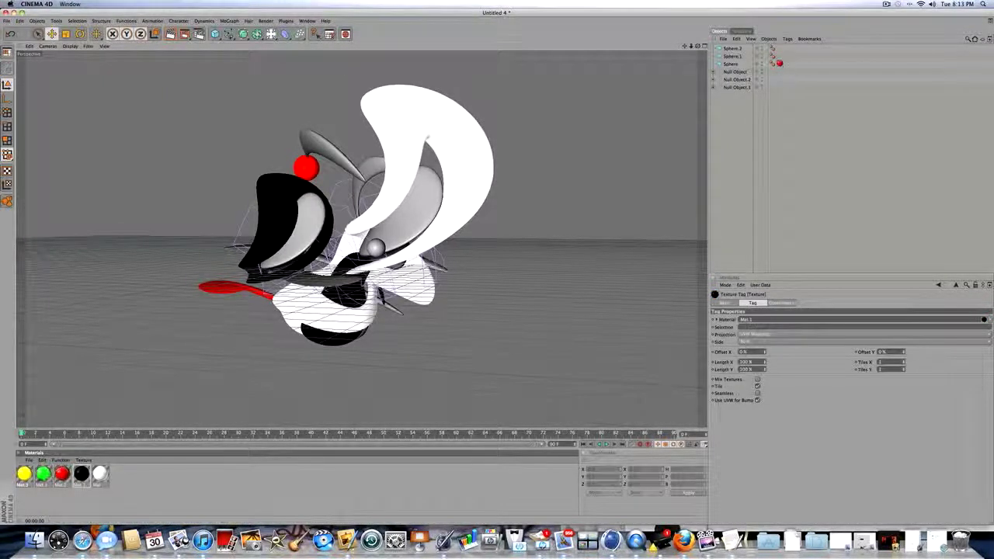
- Apply the green material to the central sphere, and the yellow one to the thin upper horn and the shape inside the white crescent
left_click_drag(44, 475, 377, 247)
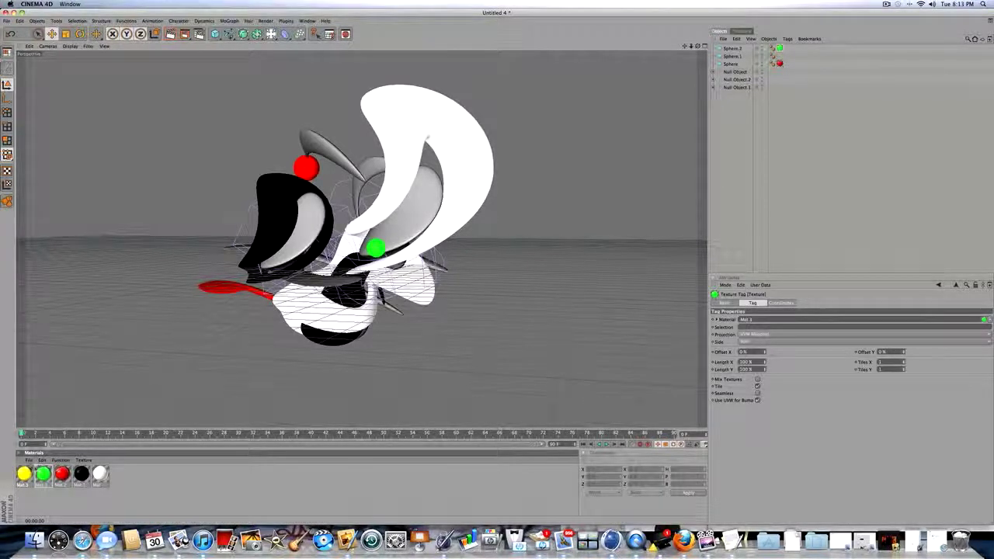
left_click_drag(41, 470, 348, 167)
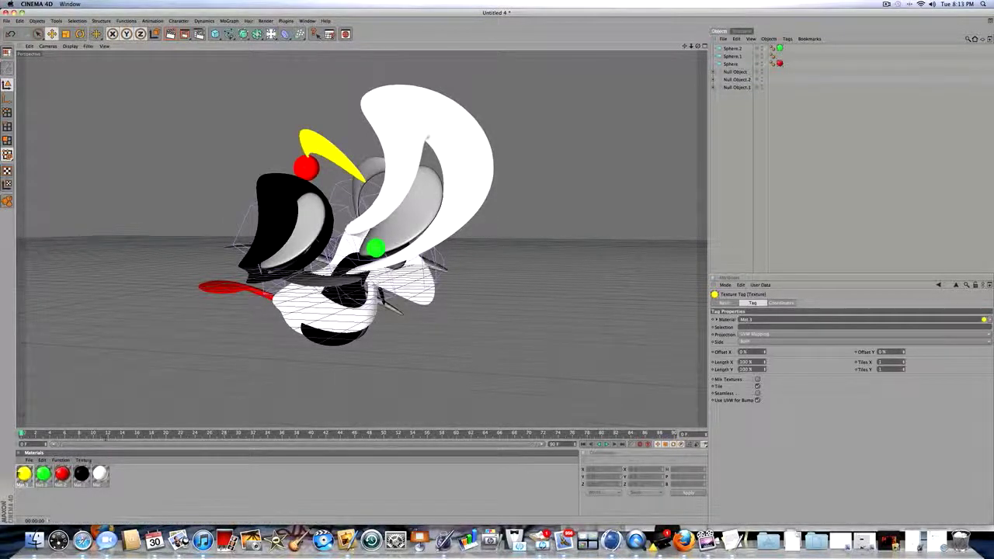
left_click_drag(405, 222, 405, 223)
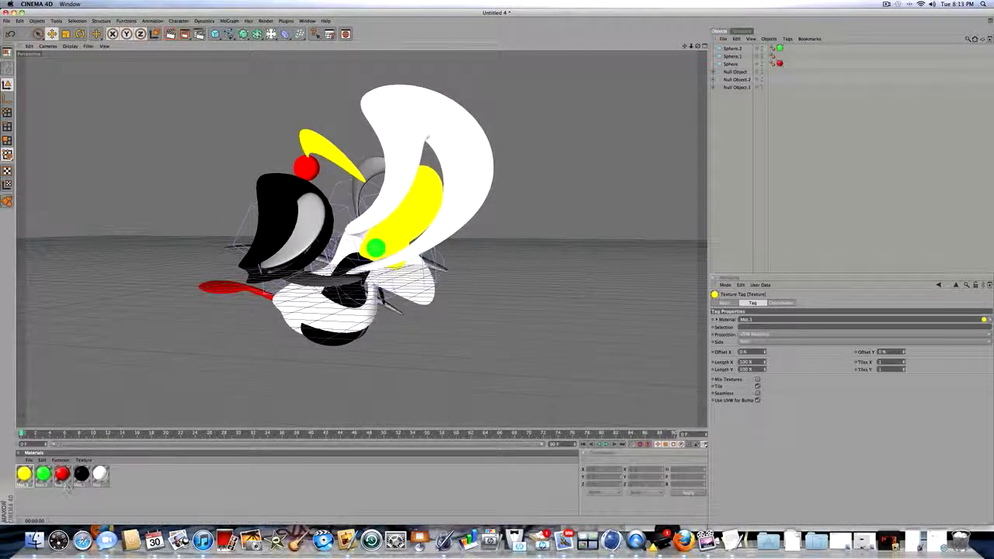
- Apply the red material to the curved shape behind the yellow horn and the shape inside the black curve, and white to the thin gray base shape
left_click_drag(378, 178, 376, 166)
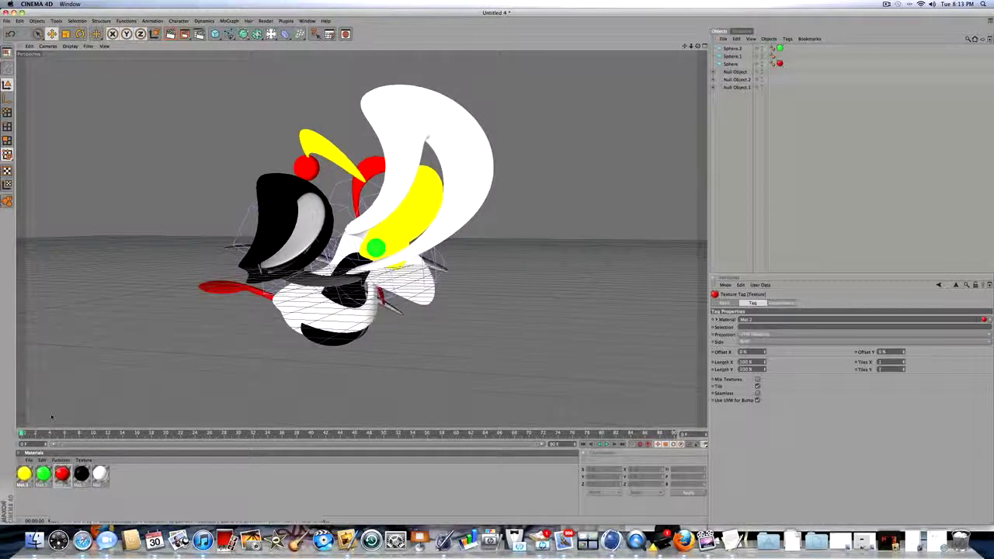
left_click_drag(308, 229, 309, 232)
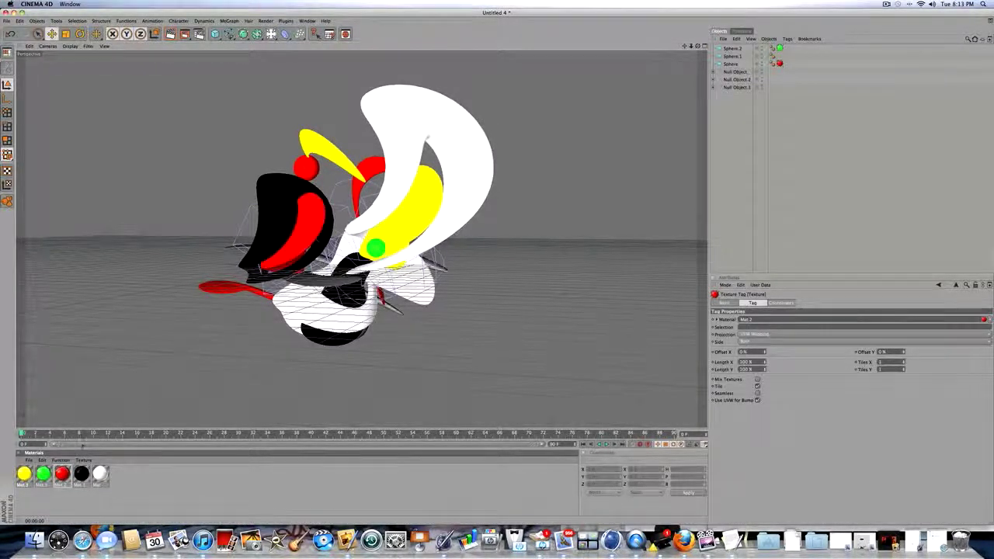
left_click_drag(101, 472, 330, 292)
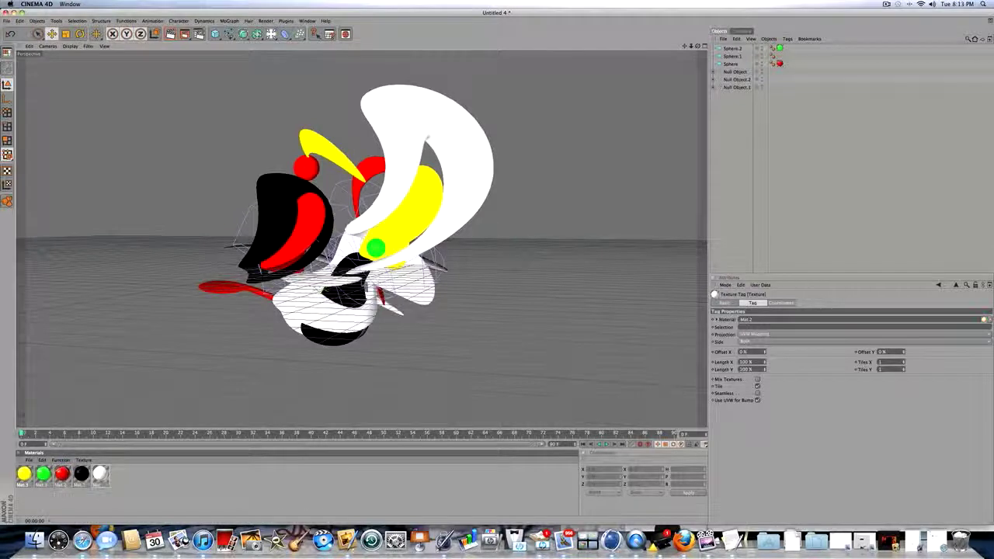
- Apply the red material to the gray sphere at the model's rear, and the green and white materials to the two gray crescents beside it
left_click_drag(436, 270, 436, 269)
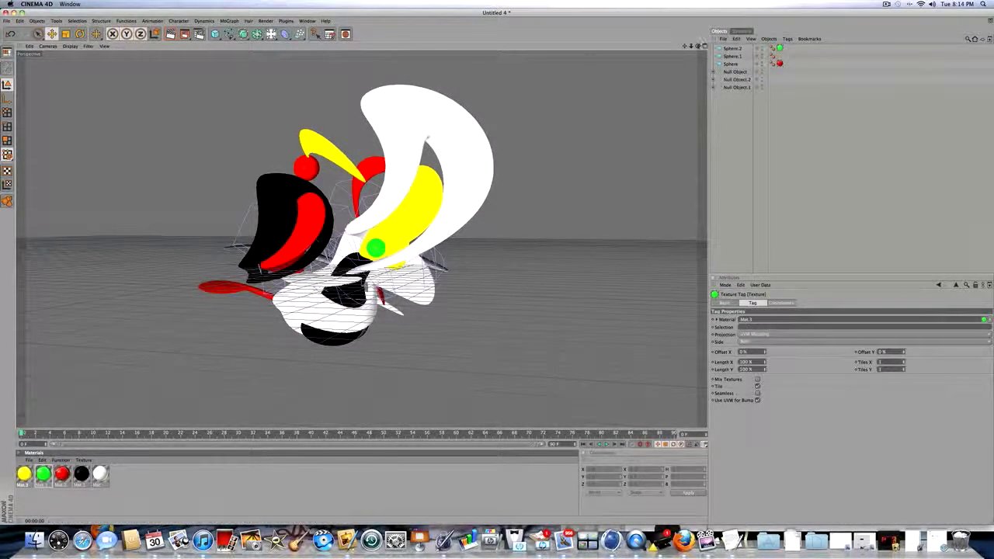
left_click_drag(697, 47, 608, 65)
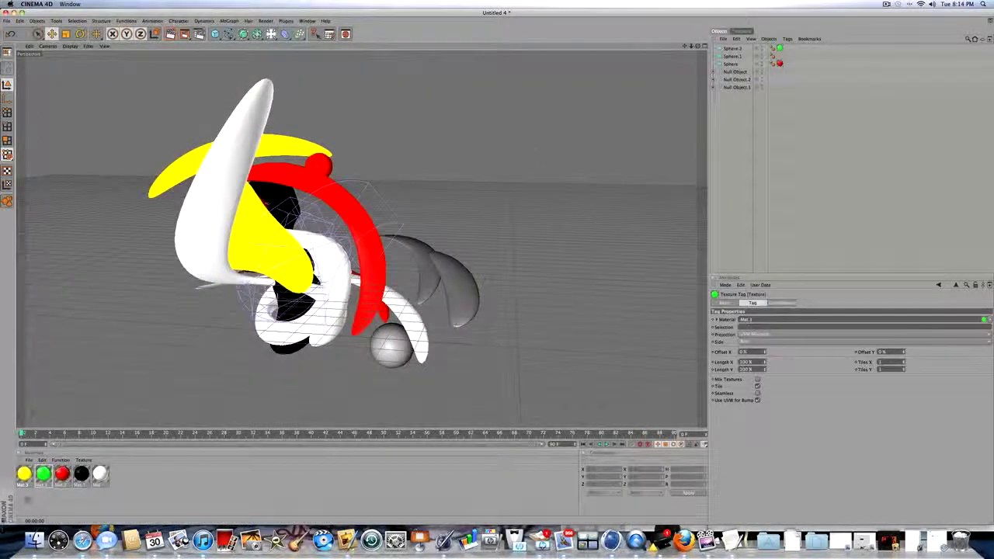
left_click_drag(62, 473, 390, 348)
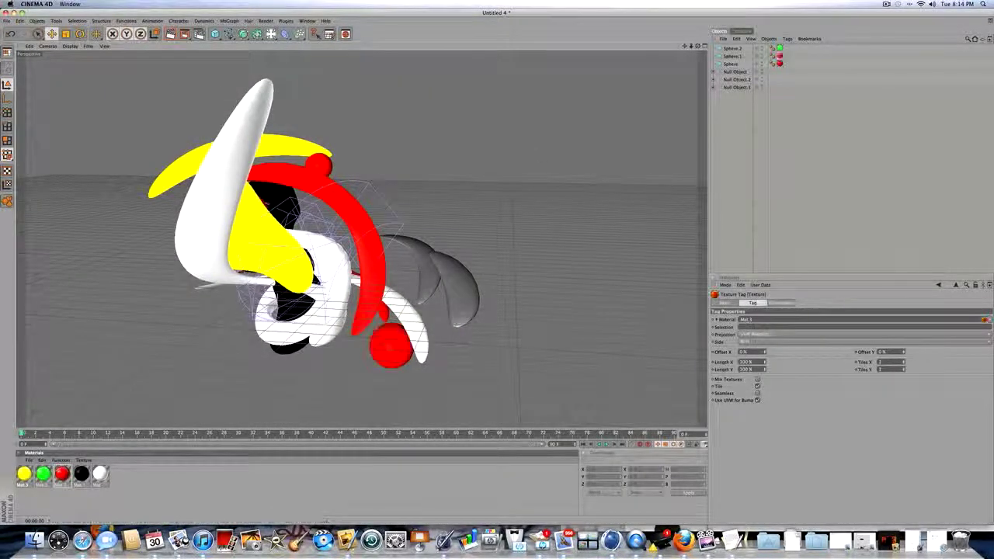
left_click_drag(402, 289, 427, 266)
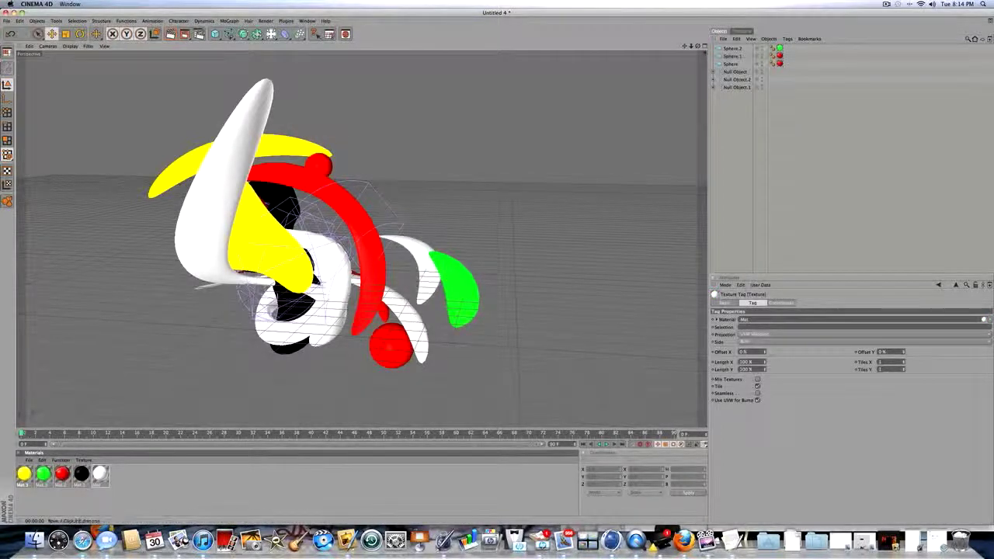
left_click_drag(698, 46, 765, 74)
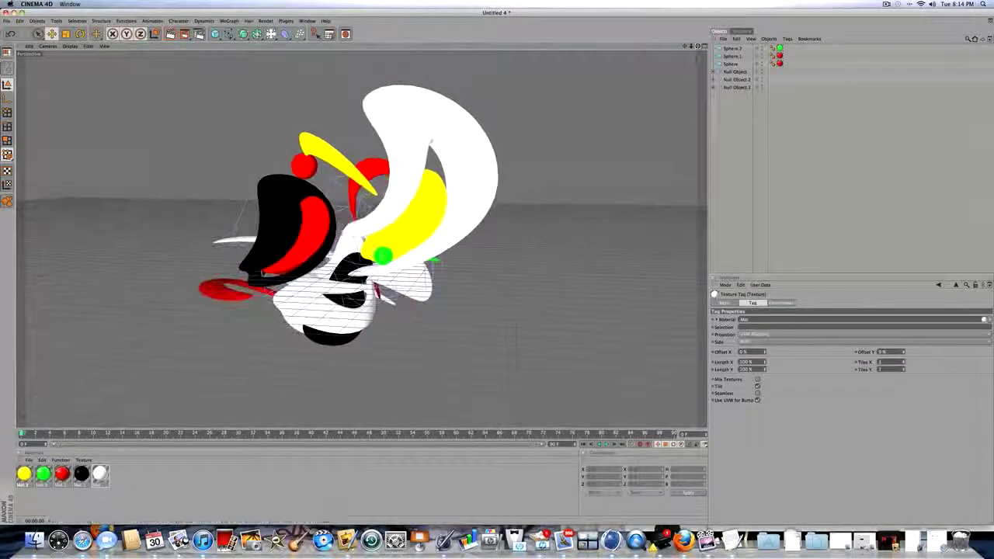
- Render a preview of the view and lower the white material's luminance brightness to about 35%
left_click(566, 116)
left_click(171, 34)
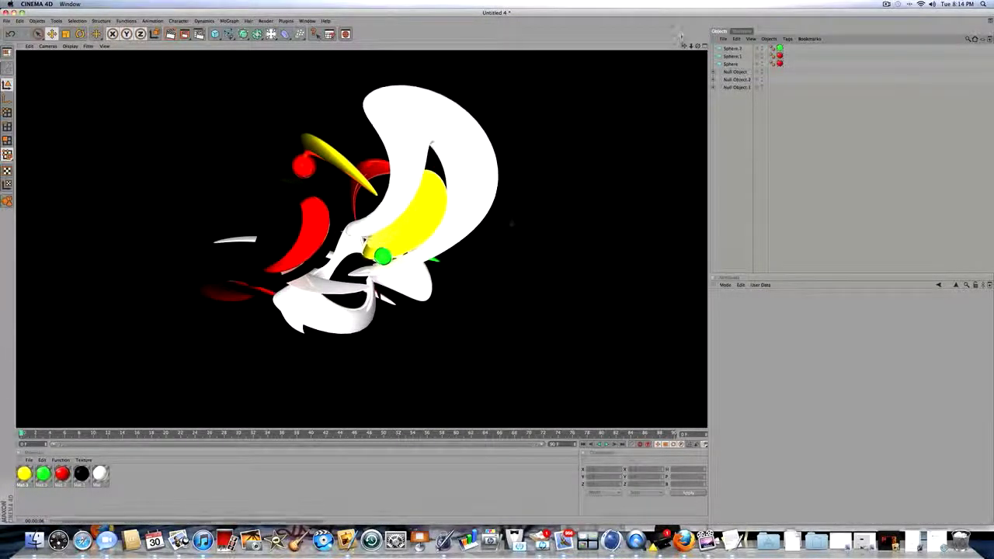
double_click(100, 473)
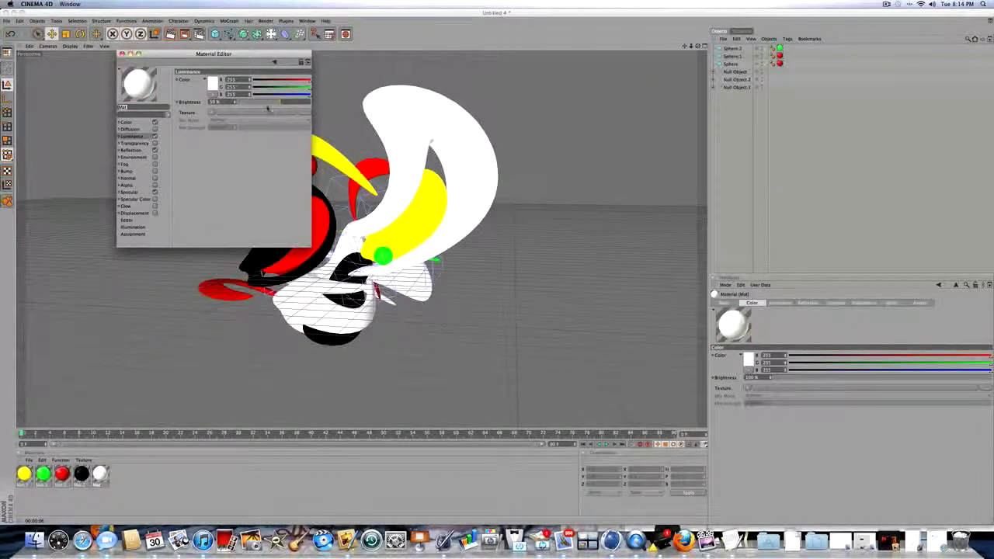
left_click(264, 103)
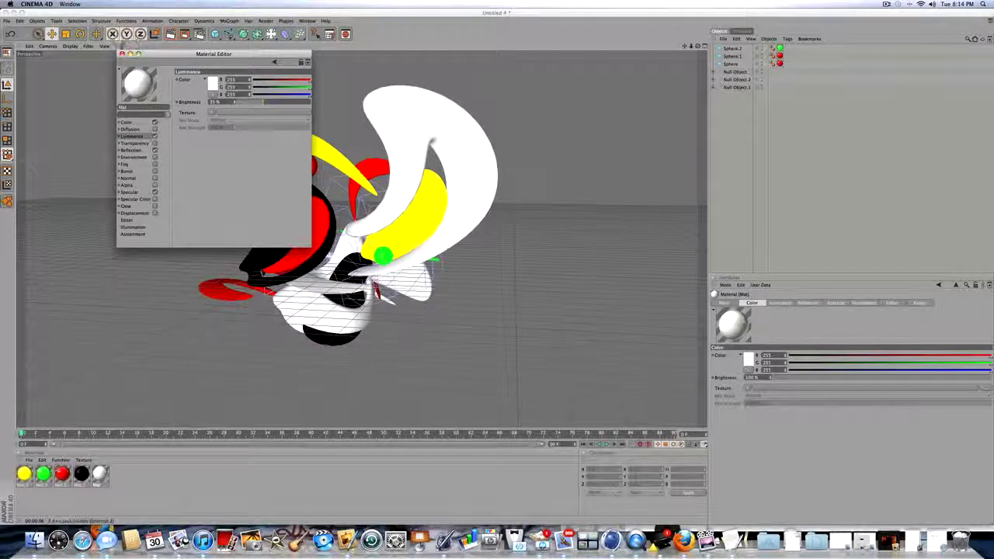
left_click(122, 54)
- Expand the first null object group and set the angle of its first Bend deformer to 301°
scroll(272, 100, "down", 3)
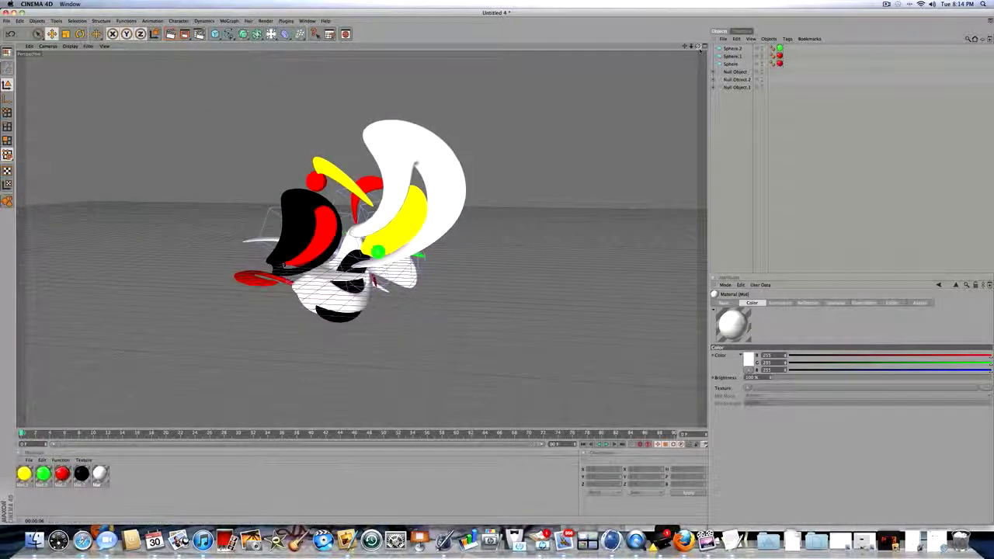
mouse_move(697, 46)
left_mouse_down()
mouse_move(621, 32)
mouse_move(652, 66)
mouse_move(697, 46)
mouse_move(680, 56)
left_mouse_up()
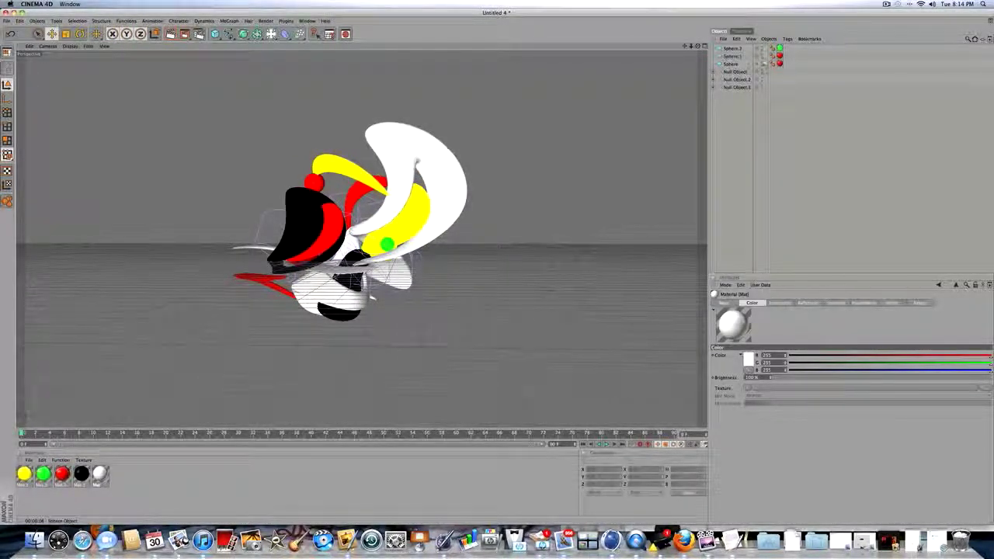
left_click(735, 71)
left_click(714, 71)
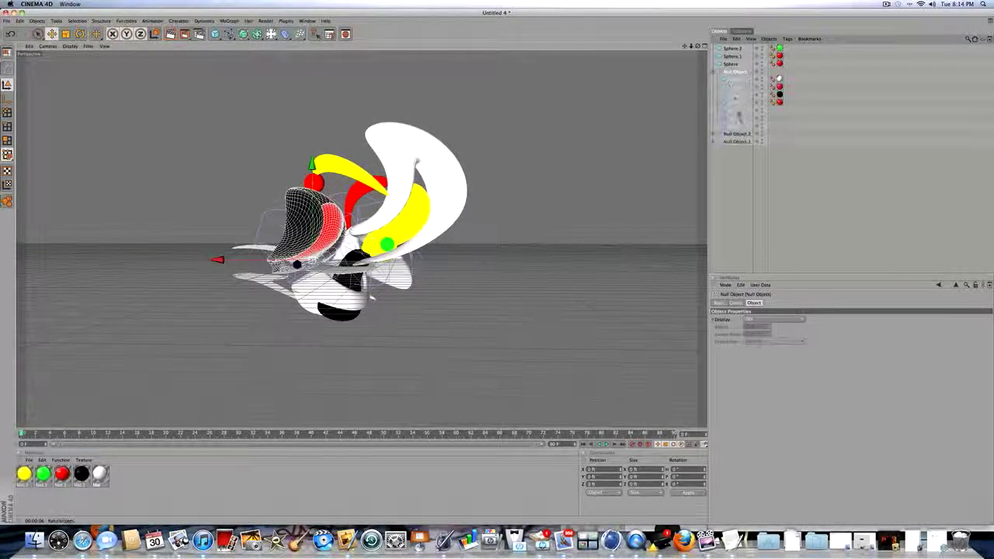
left_click(734, 110)
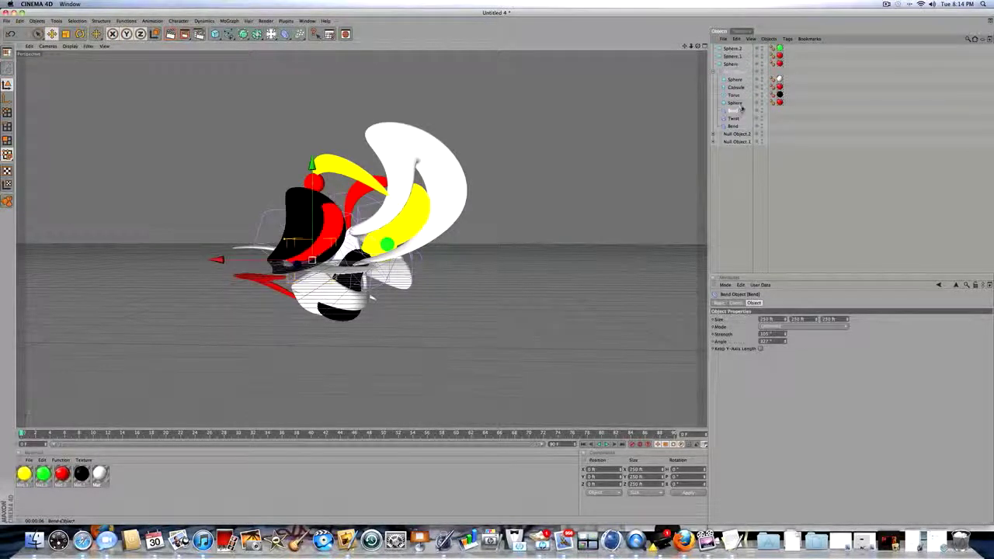
left_click(732, 118)
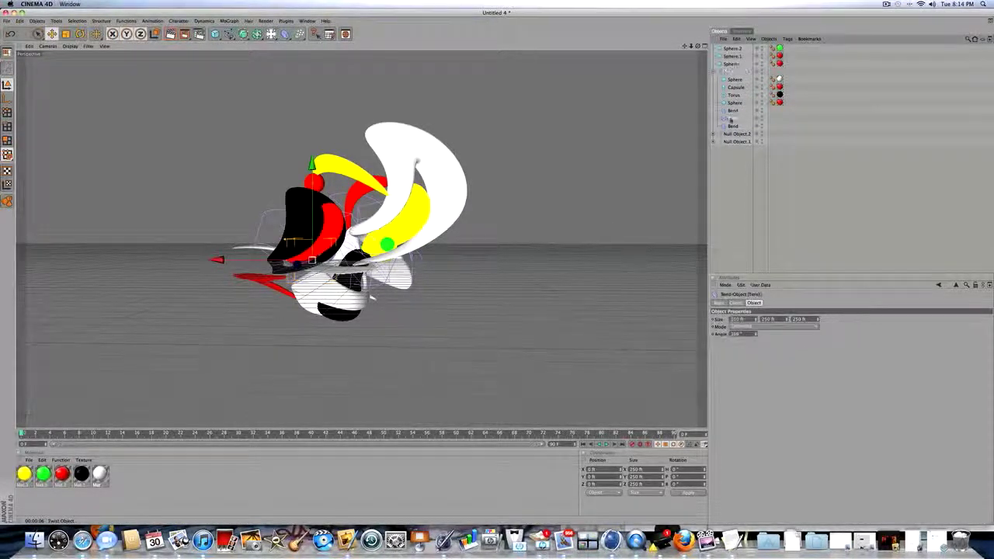
left_click(730, 111)
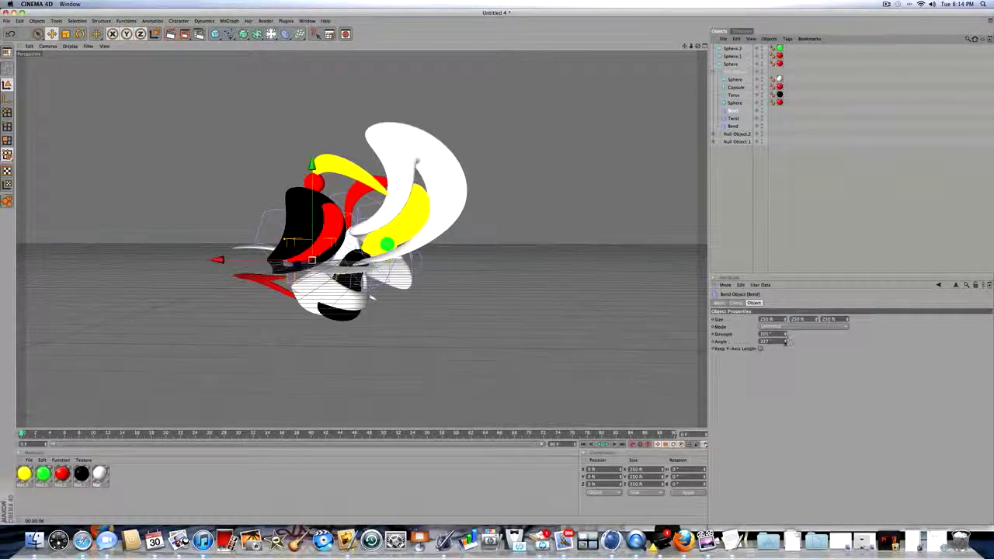
mouse_move(785, 342)
left_mouse_down()
mouse_move(785, 356)
mouse_move(785, 338)
left_mouse_up()
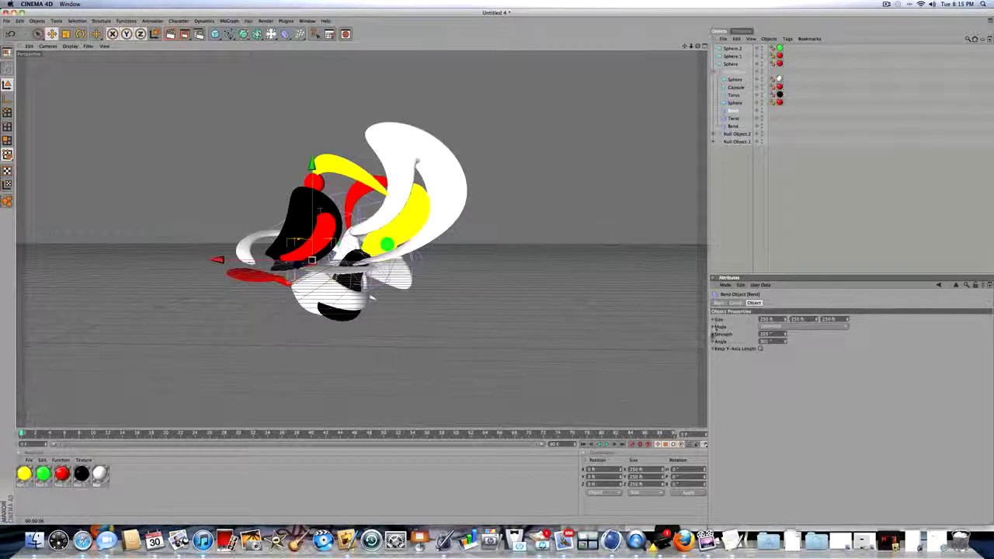
- Set keyframes for the Bend deformer's strength and angle at frame 0
left_click(263, 492)
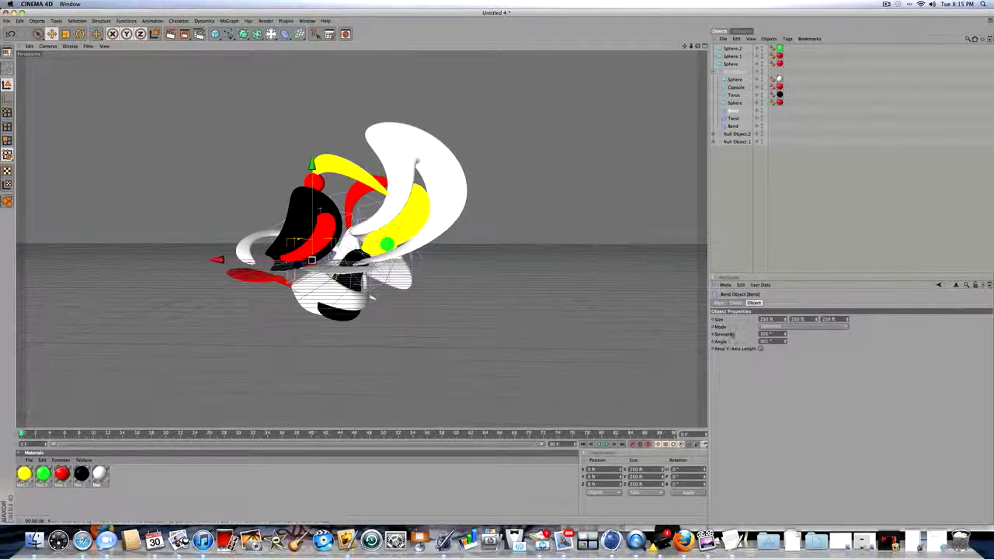
left_click(712, 336)
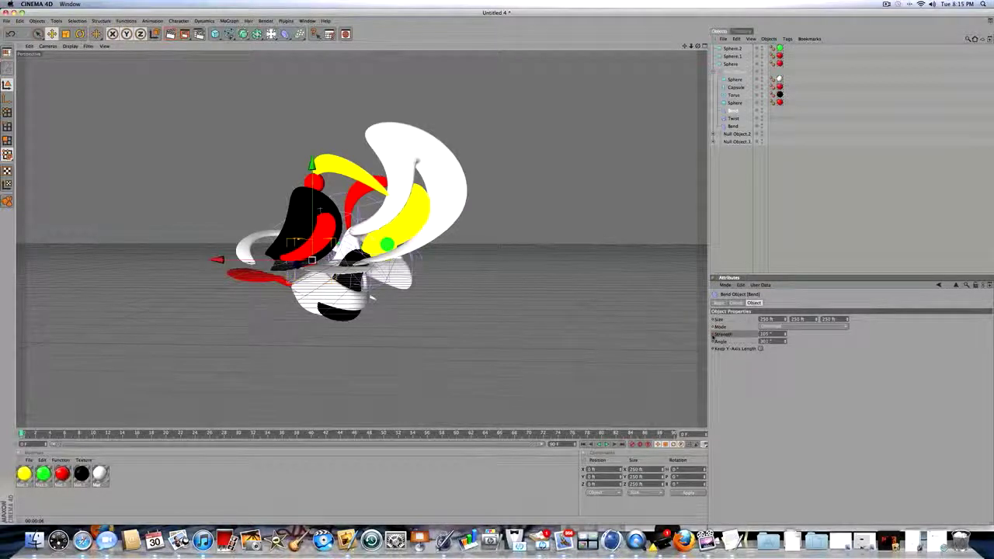
left_click(712, 343)
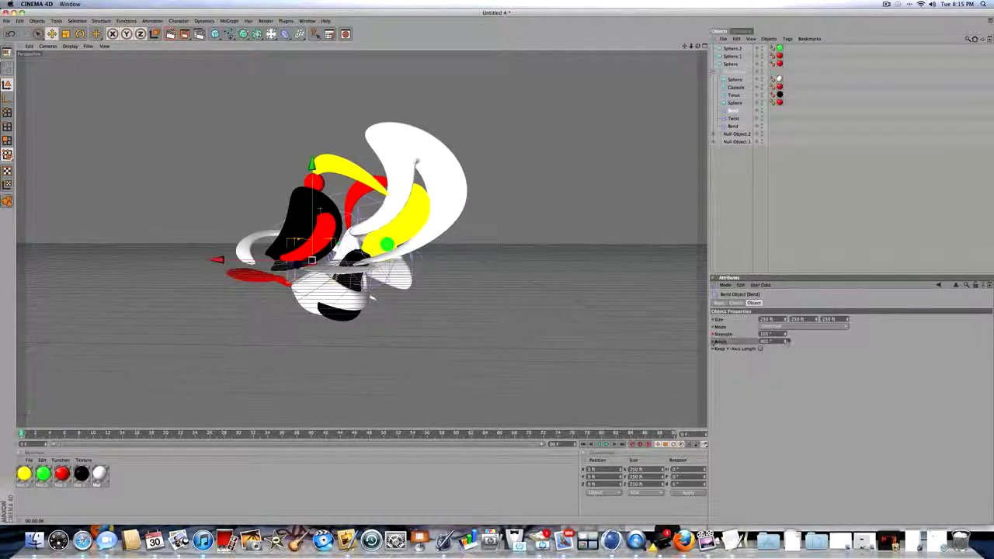
- At frame 90, lower the Bend deformer's strength, set its angle to about 200°, and keyframe both values
mouse_move(784, 334)
left_mouse_down()
mouse_move(785, 320)
mouse_move(785, 339)
left_mouse_up()
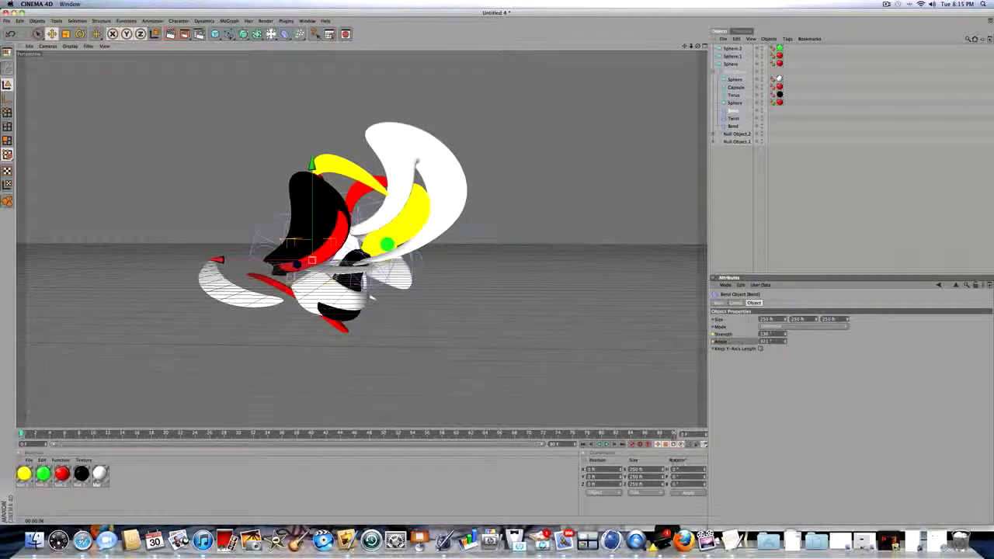
mouse_move(673, 428)
left_mouse_down()
mouse_move(664, 410)
mouse_move(672, 415)
left_mouse_up()
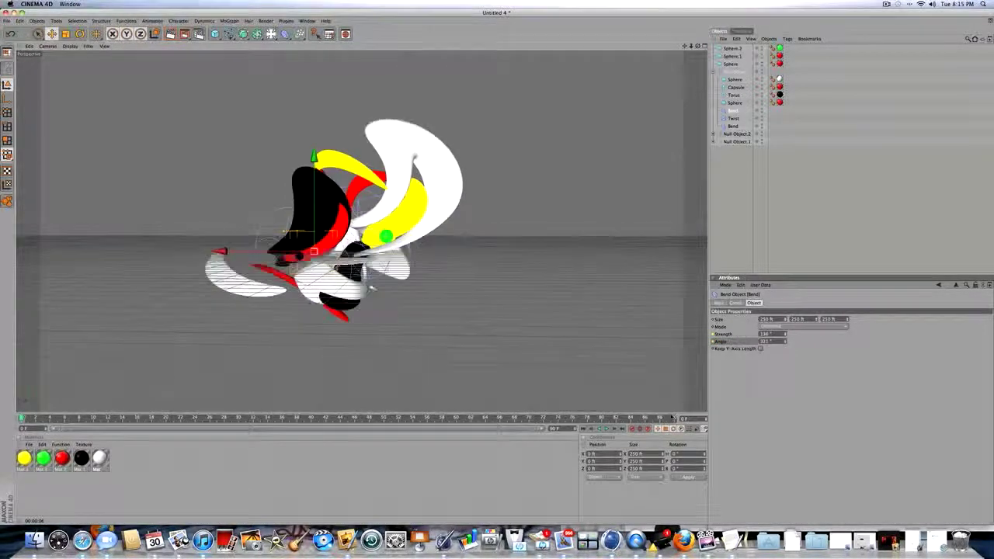
left_click_drag(785, 334, 785, 361)
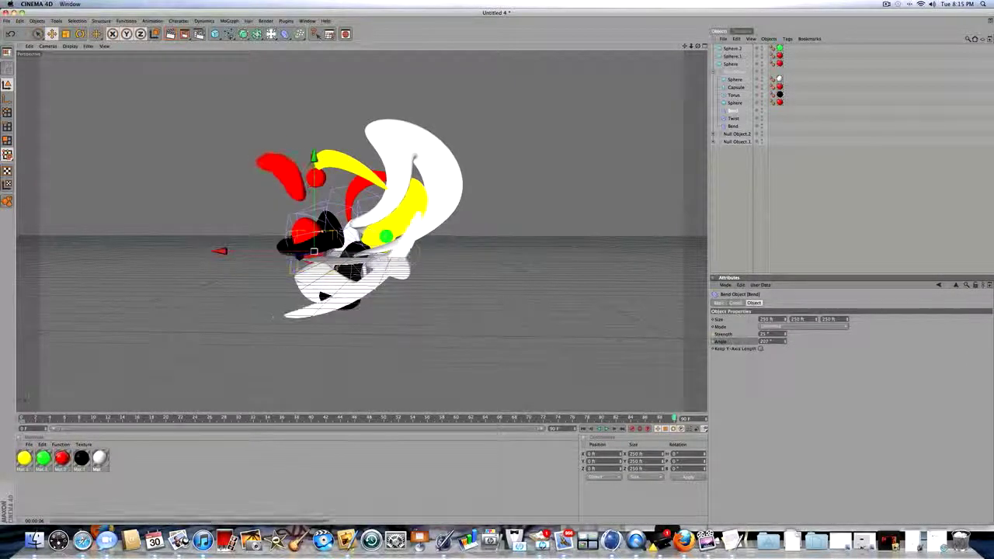
left_click(714, 336)
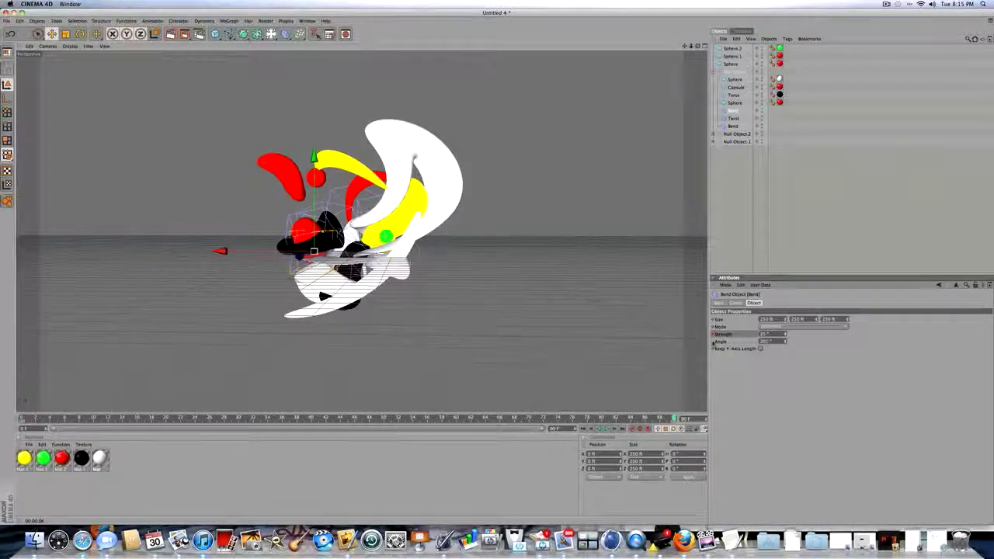
left_click(713, 342, "ctrl")
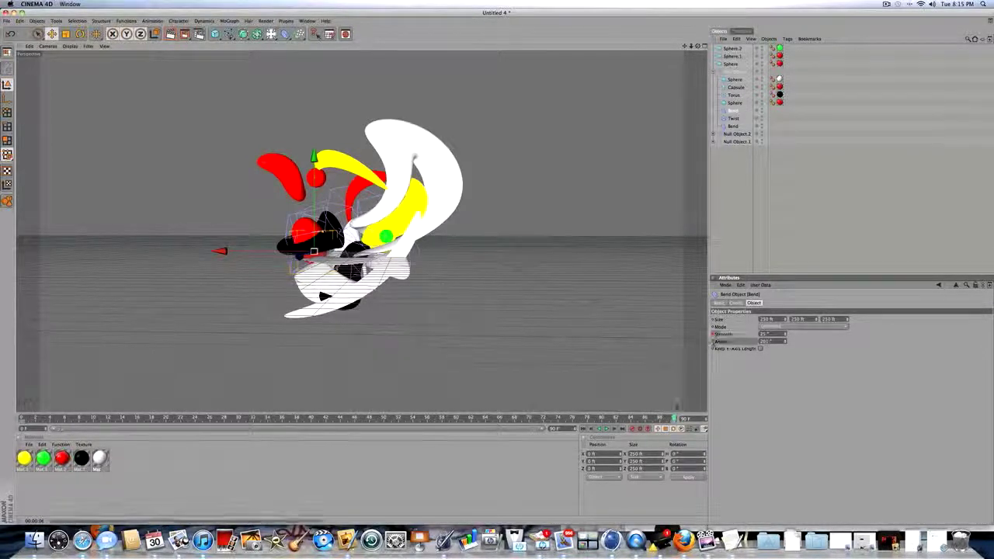
- Play the bend animation from the first frame and examine the group's Twist and Torus objects
left_click_drag(673, 418, 26, 417)
left_click(606, 428)
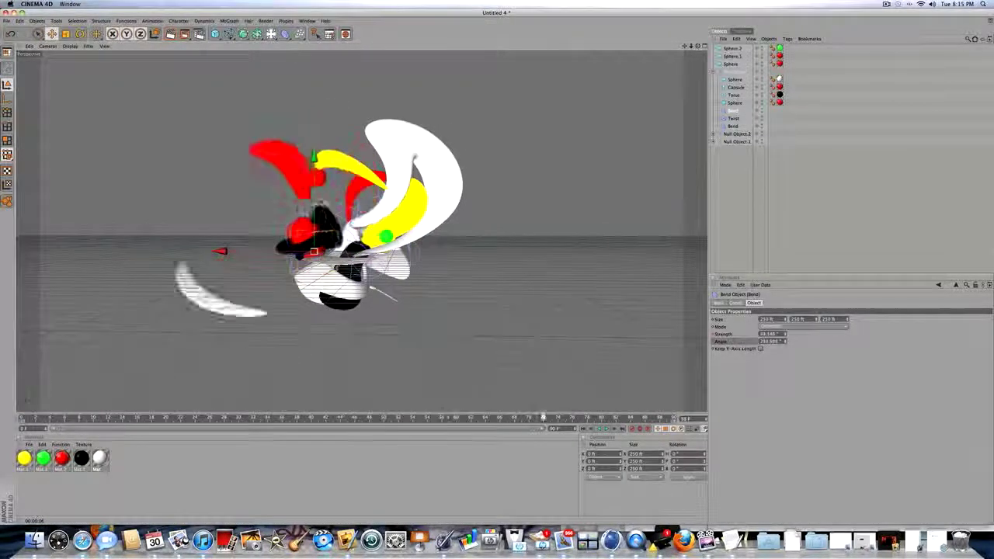
left_click(733, 119)
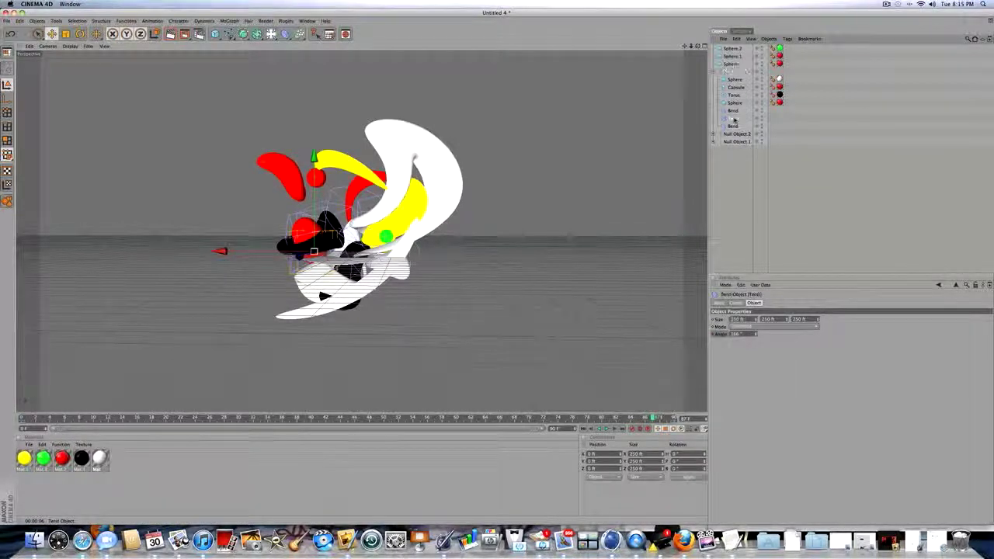
left_click(731, 95)
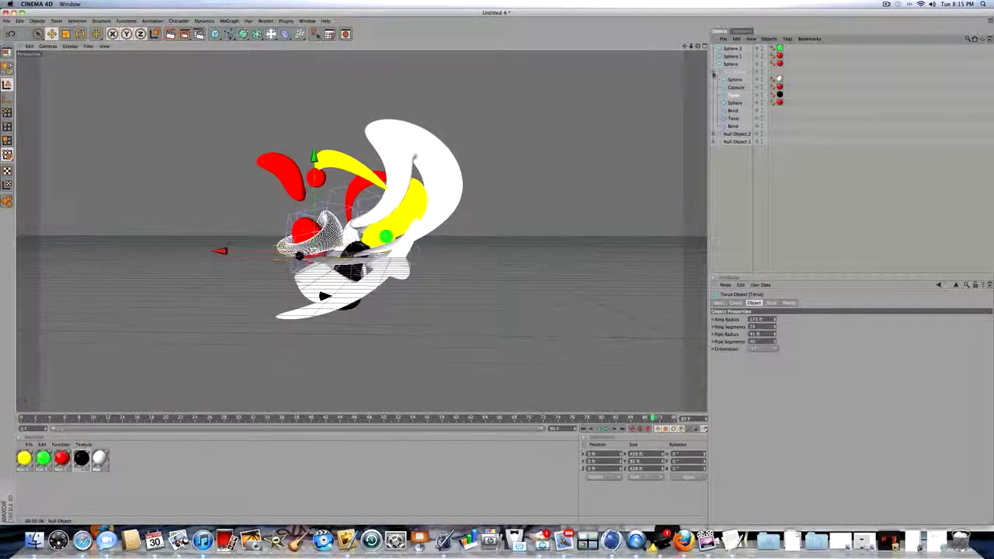
left_click(712, 80)
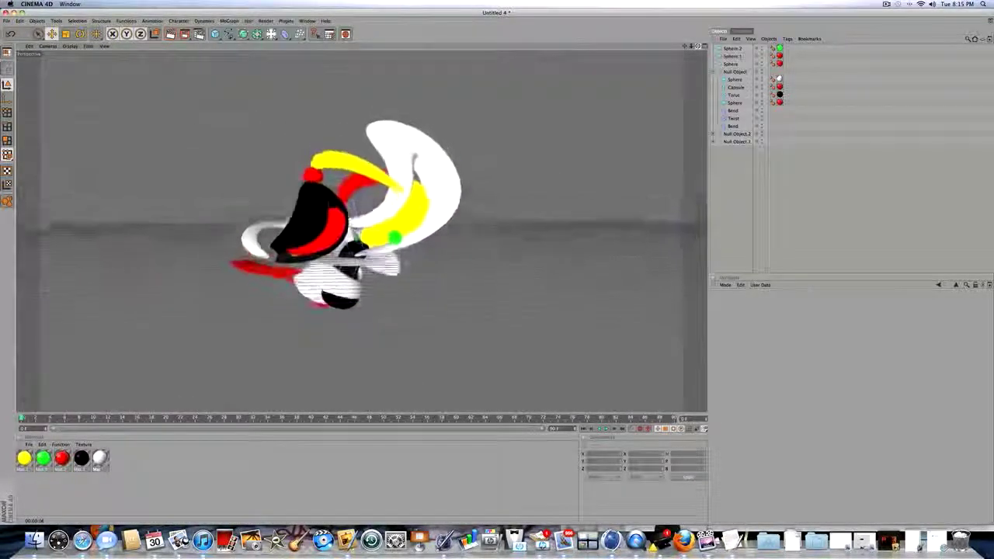
- Examine the group's white sphere, torus and red sphere, clear the selection, and play the animation again from frame 0
left_click(734, 80)
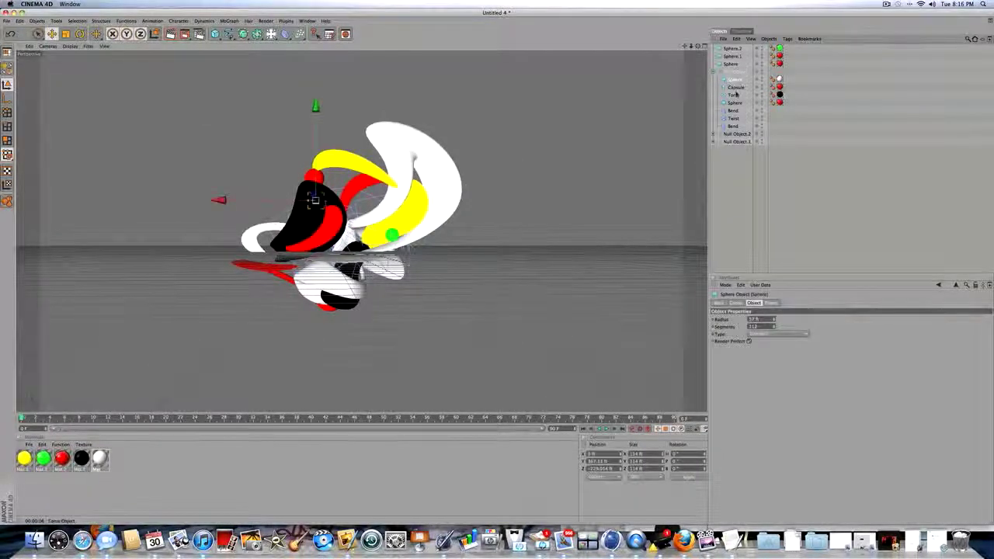
left_click(734, 95)
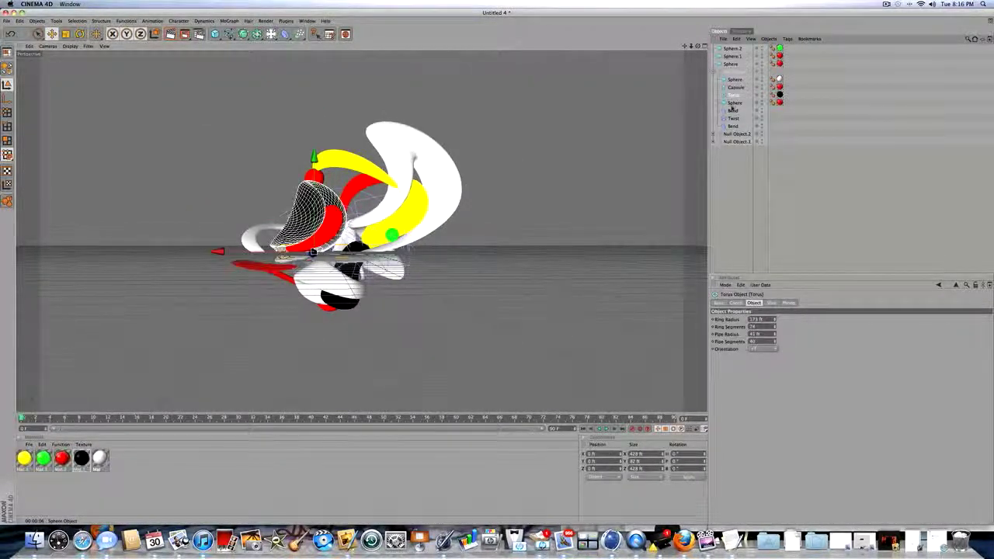
left_click(732, 104)
left_click(730, 165)
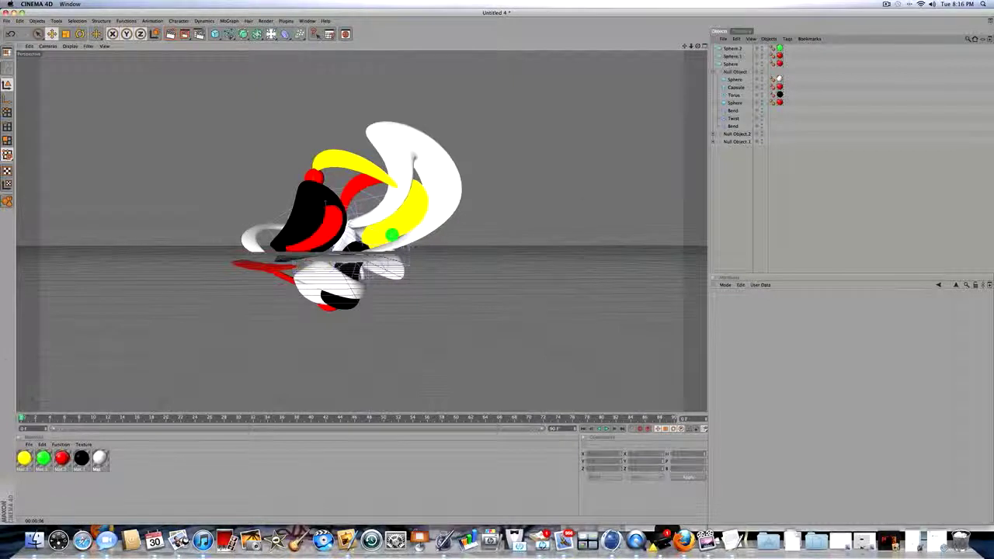
key("F8")
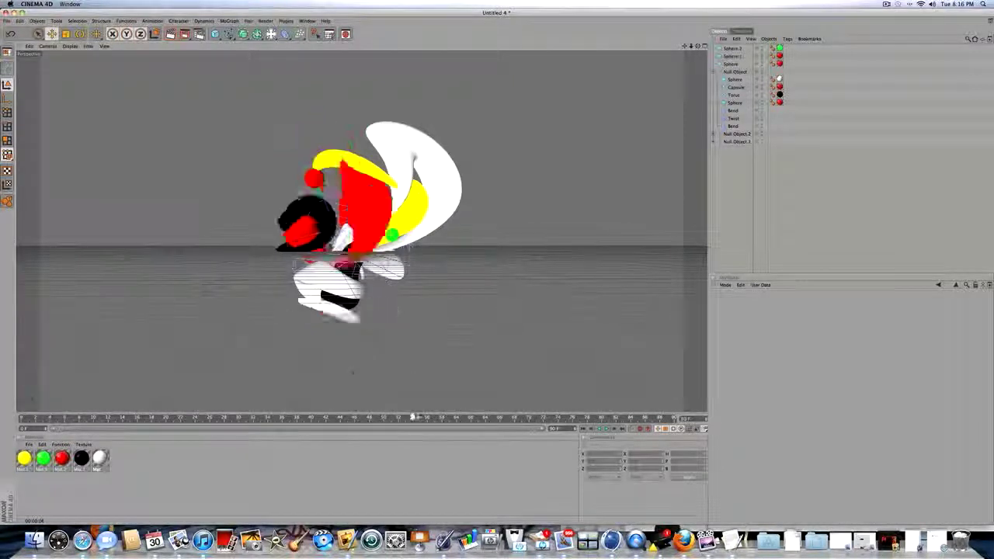
left_click(885, 4)
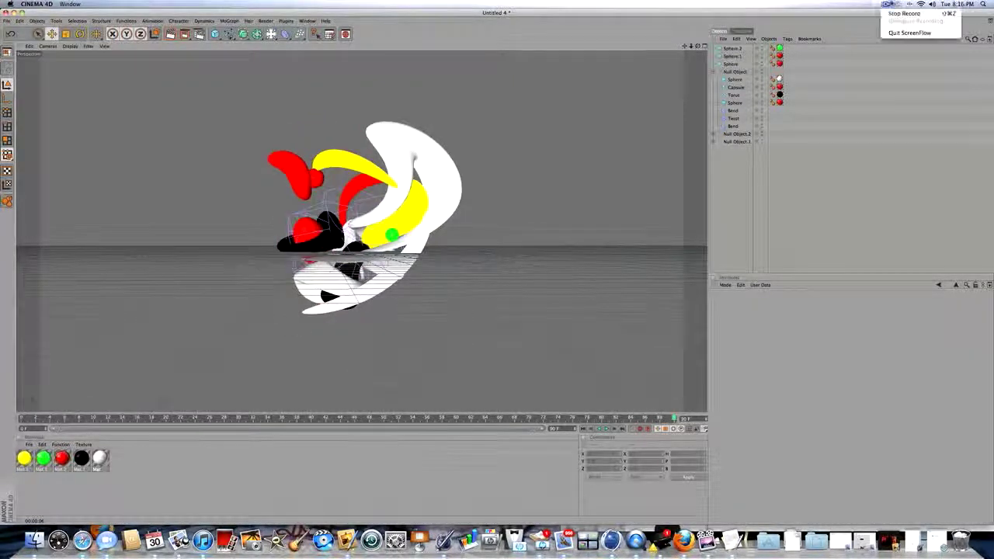